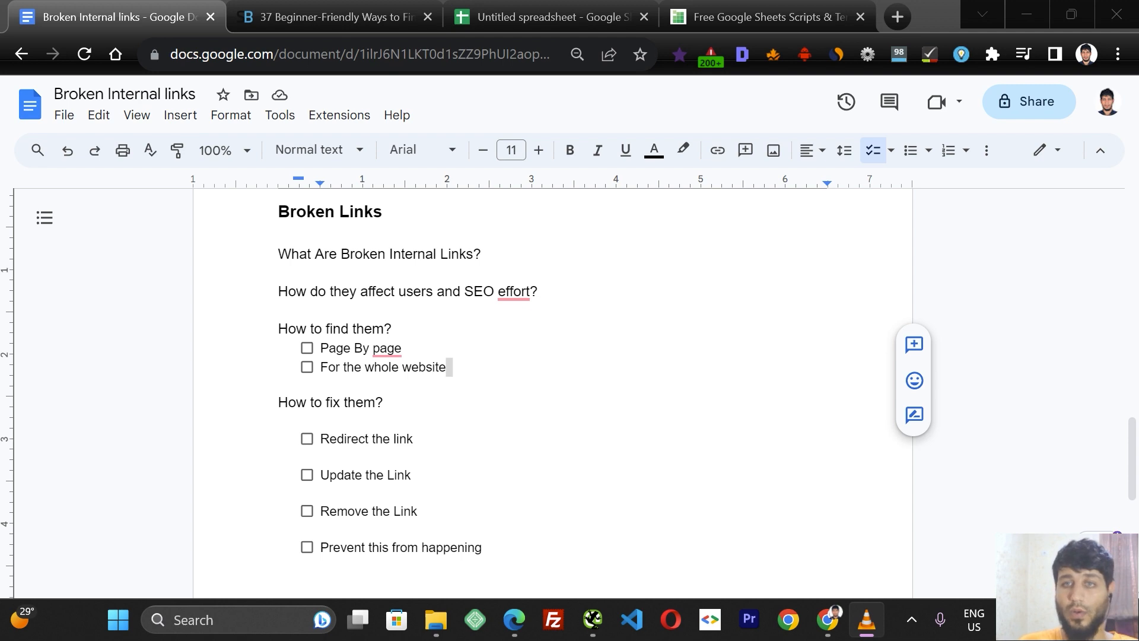
Switch to the SmartBlogger freelance writing jobs article and skim down the page before returning to its top.
left_click(356, 11)
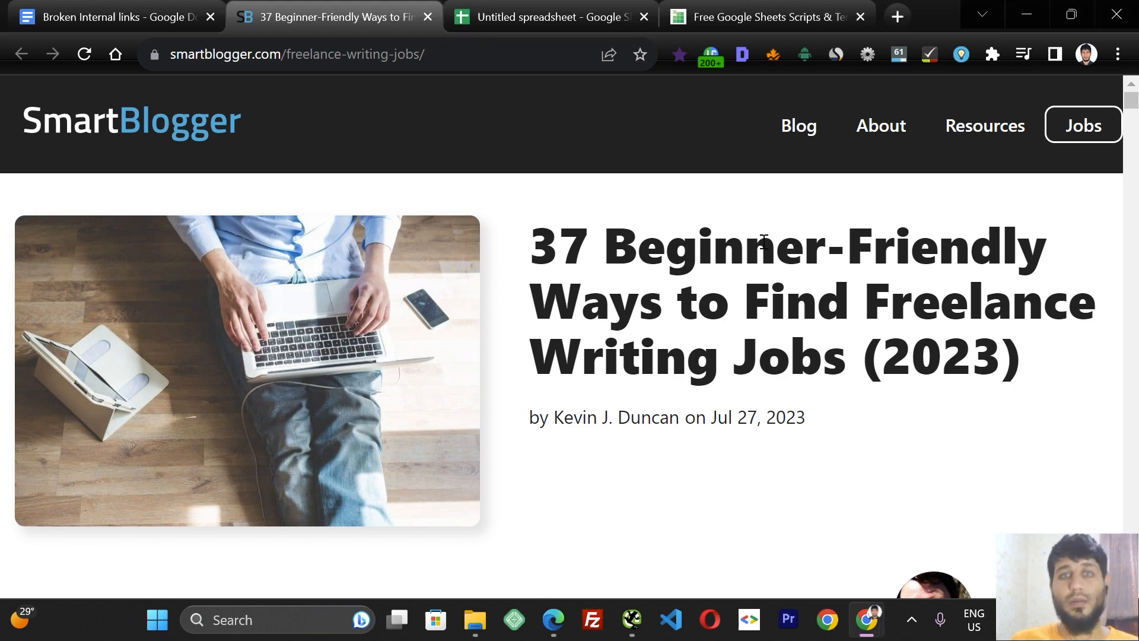
left_click_drag(1134, 104, 1134, 103)
left_click(1134, 142)
left_click(1134, 147)
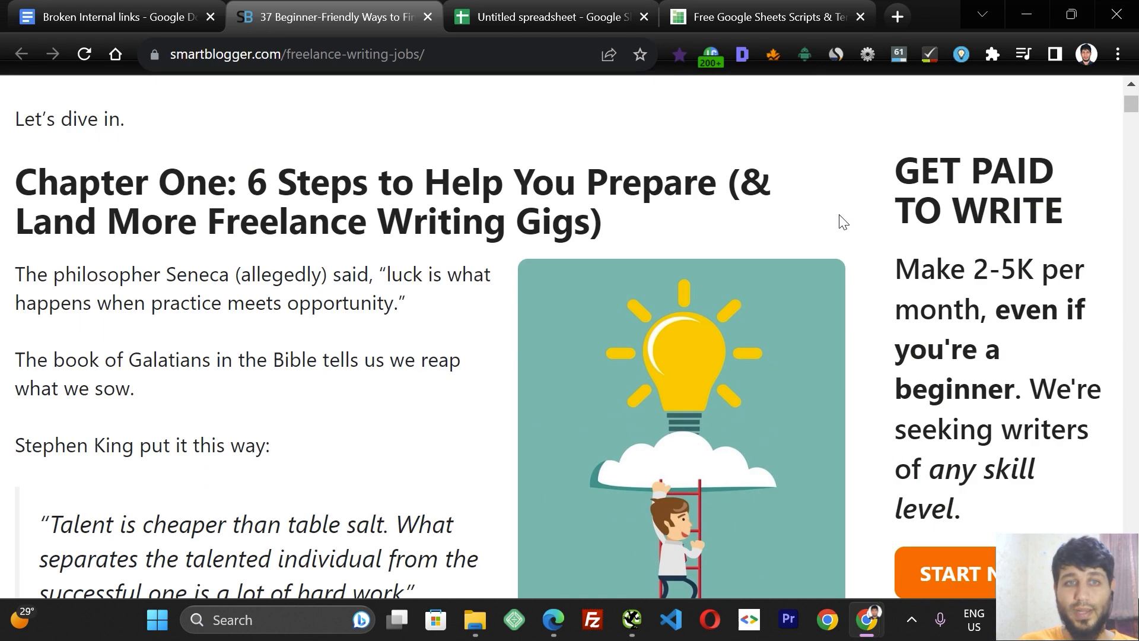
left_click(1133, 320)
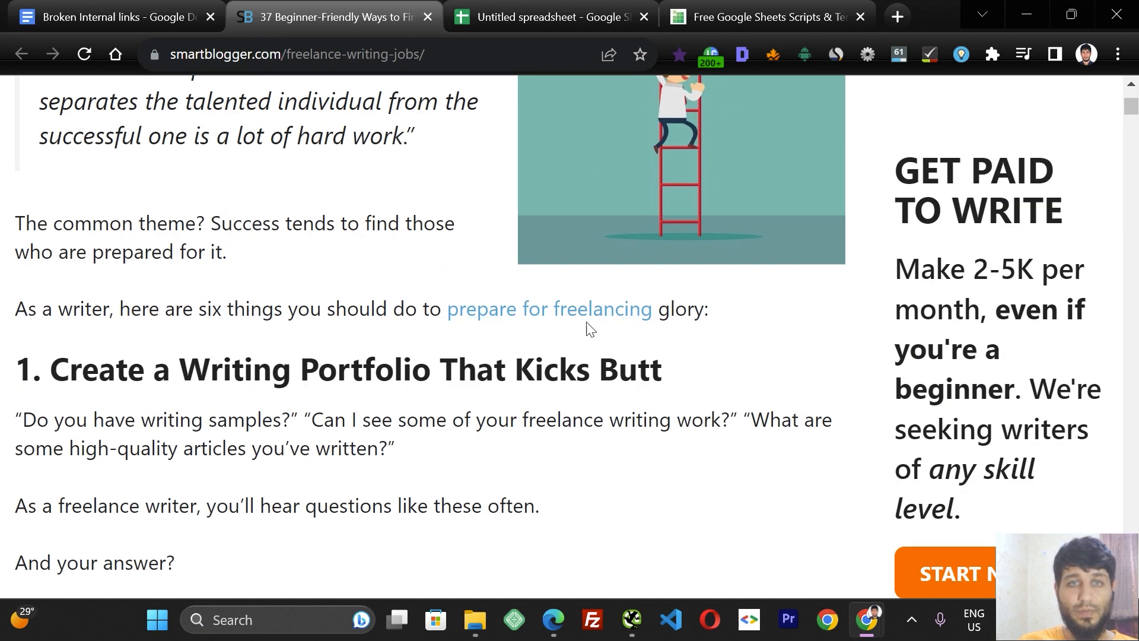
left_click(1132, 299)
left_click(1132, 300)
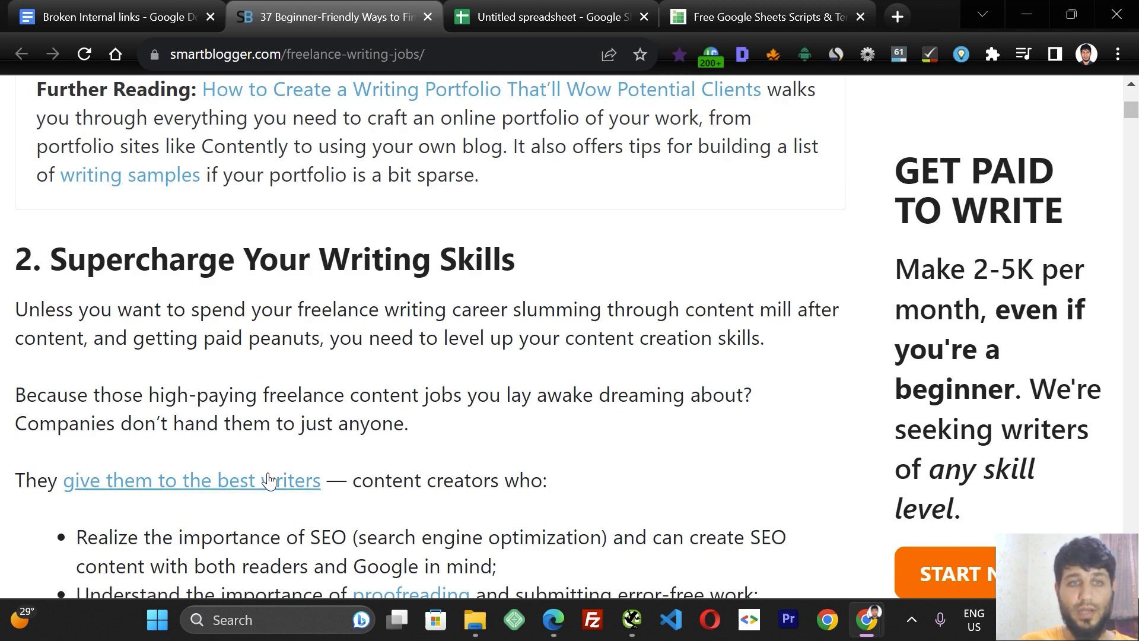
left_click(1134, 352)
left_click(1134, 351)
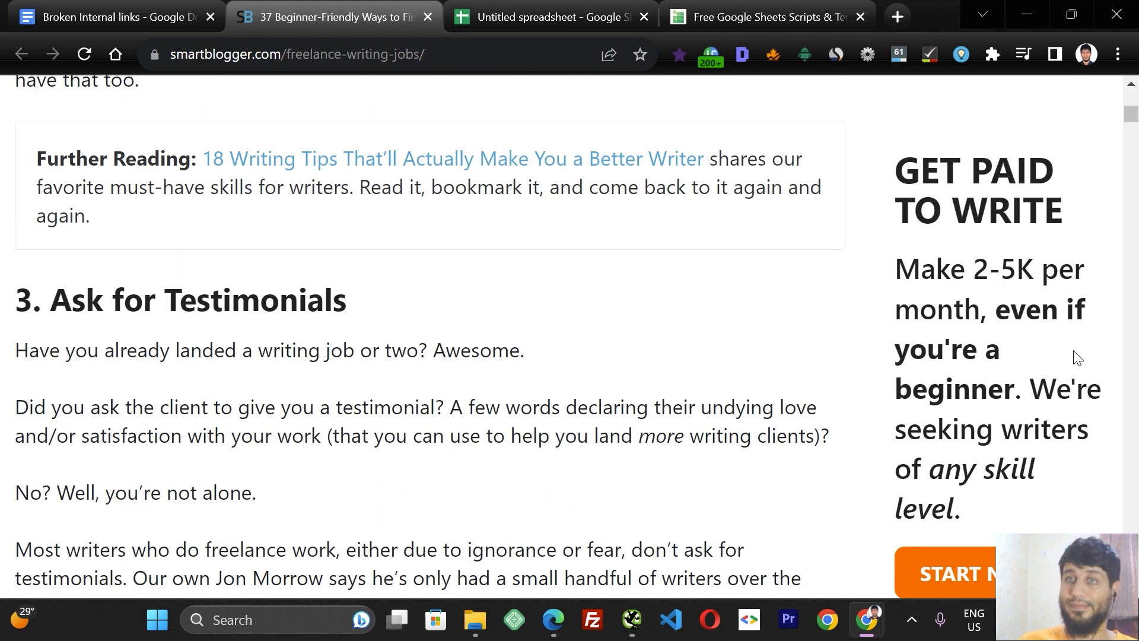
left_click_drag(1127, 116, 1129, 100)
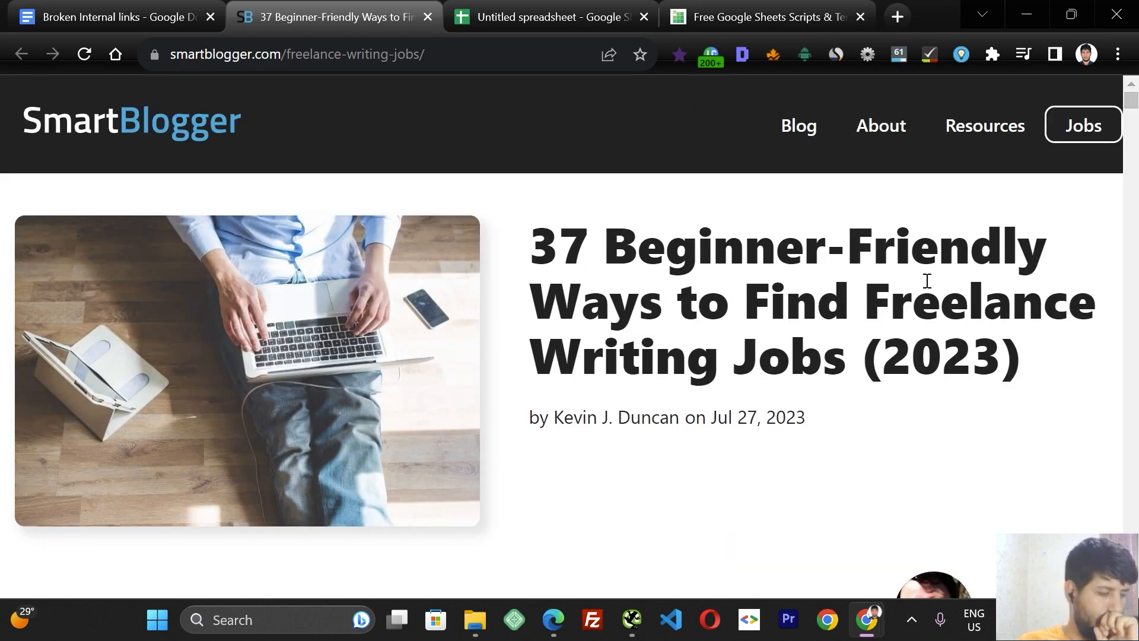
Run the Check My Links extension on the article to scan all of its links.
left_click(930, 53)
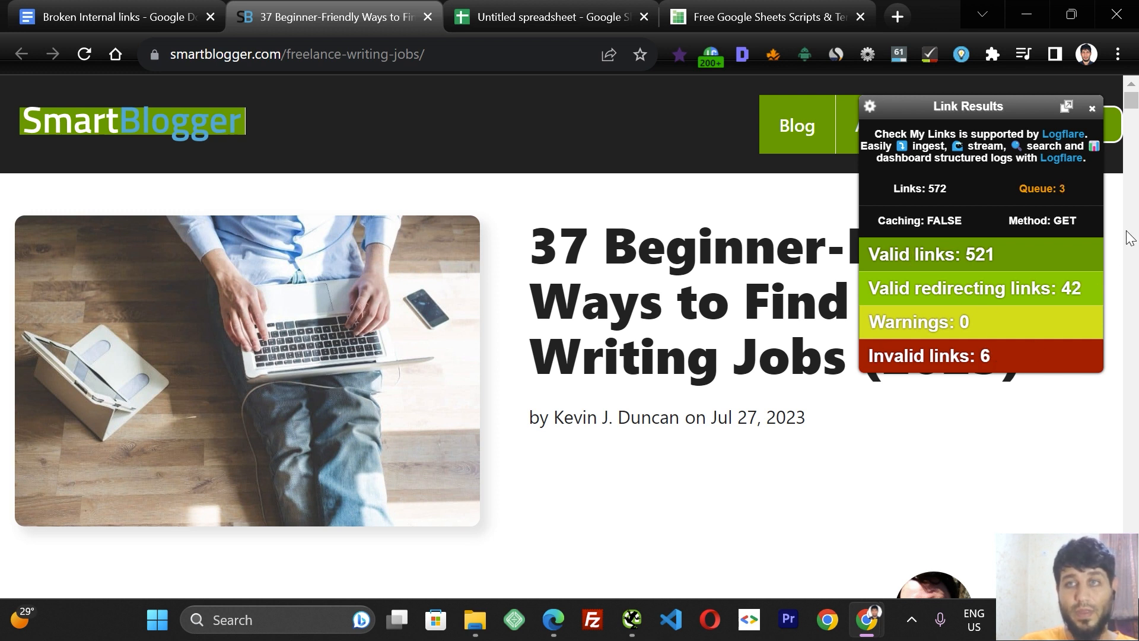
left_click_drag(1128, 104, 1128, 105)
scroll(1130, 110, "down", 20)
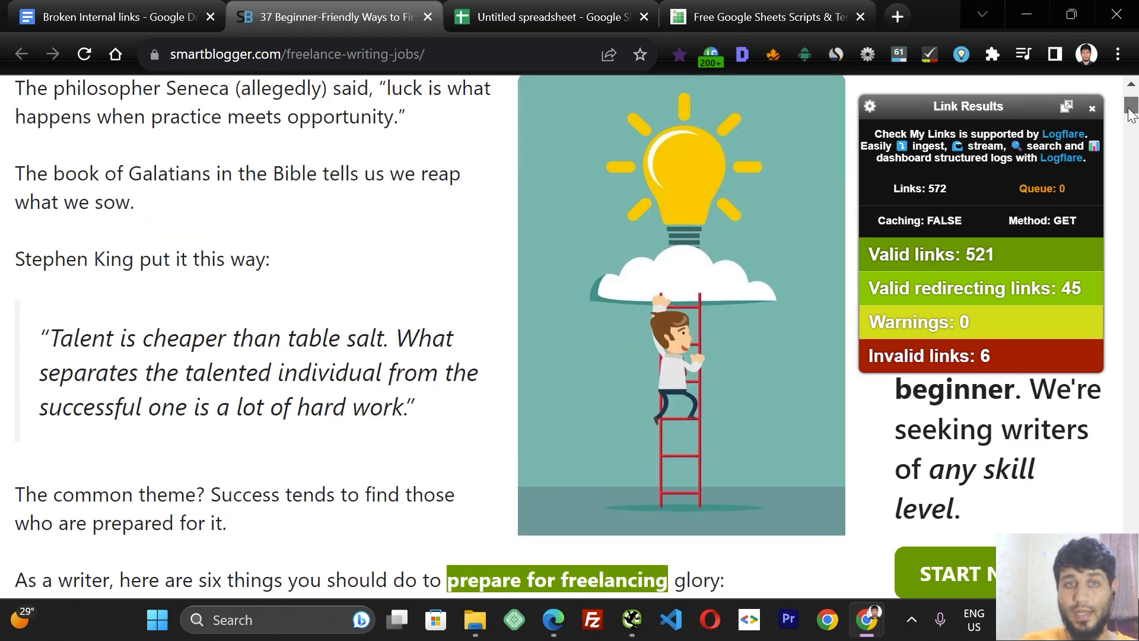
Scroll through the article looking for links flagged as invalid.
scroll(1130, 227, "down", 20)
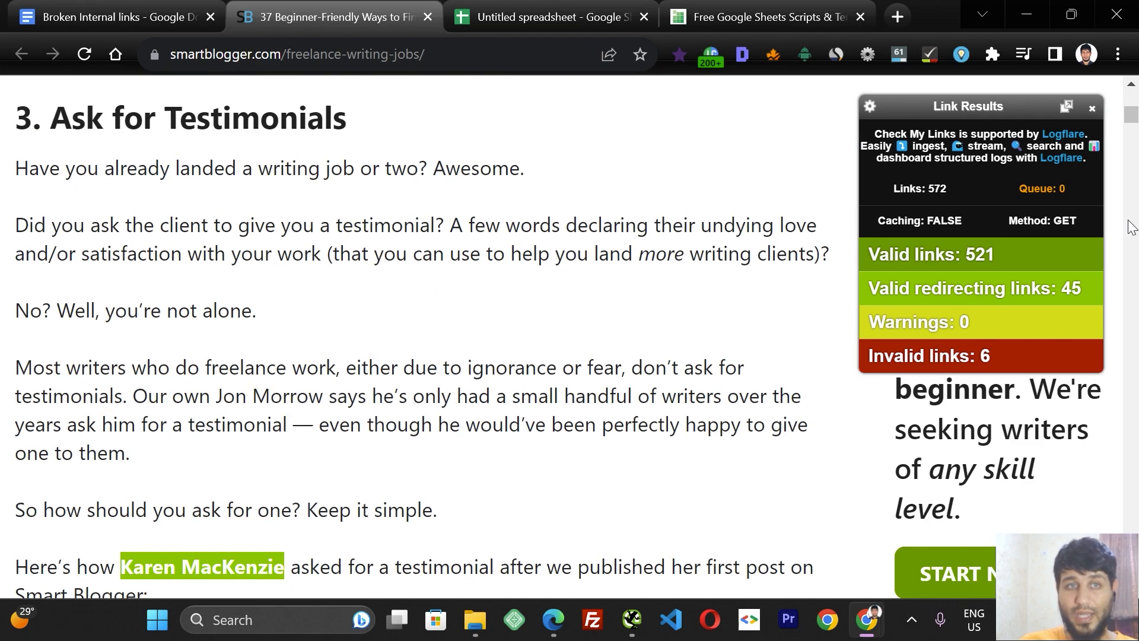
scroll(1130, 228, "down", 20)
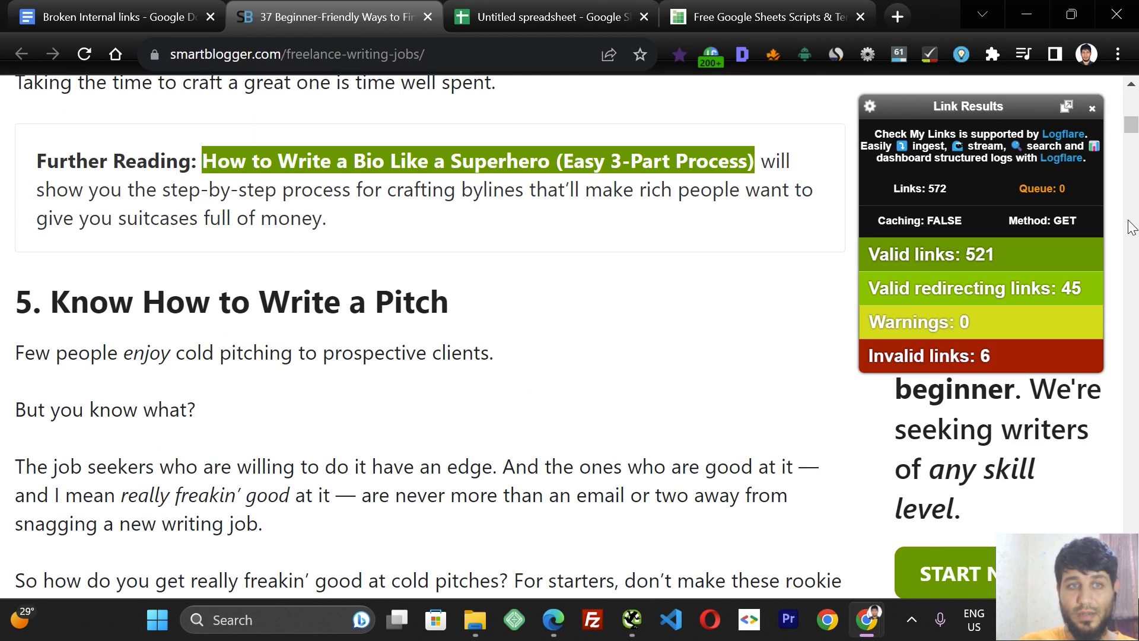
scroll(1130, 227, "down", 20)
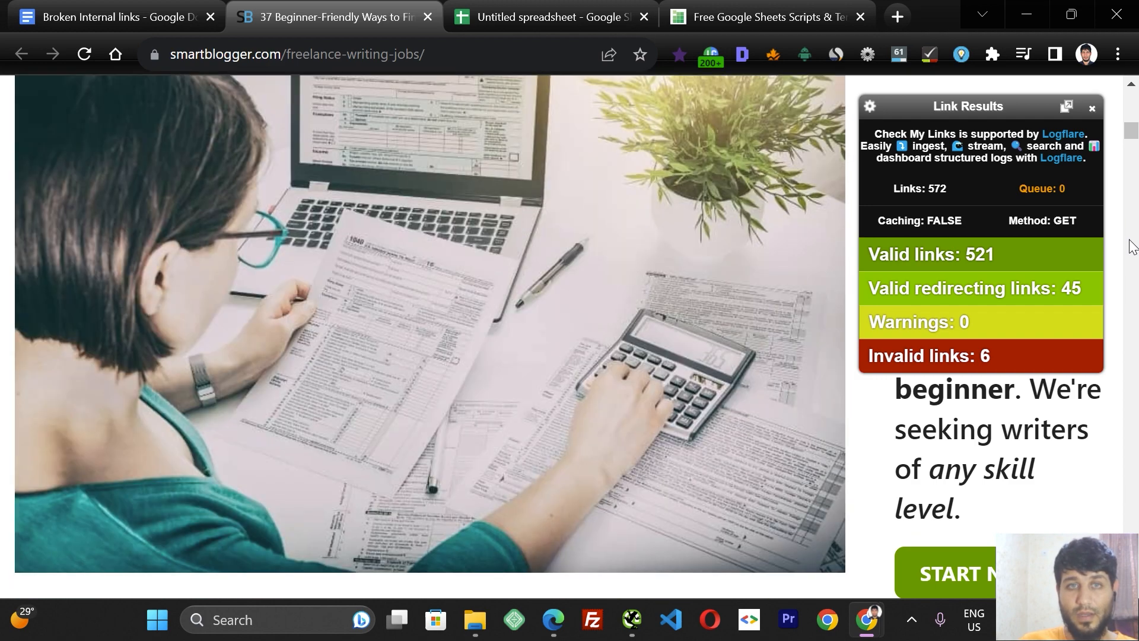
scroll(1130, 248, "down", 20)
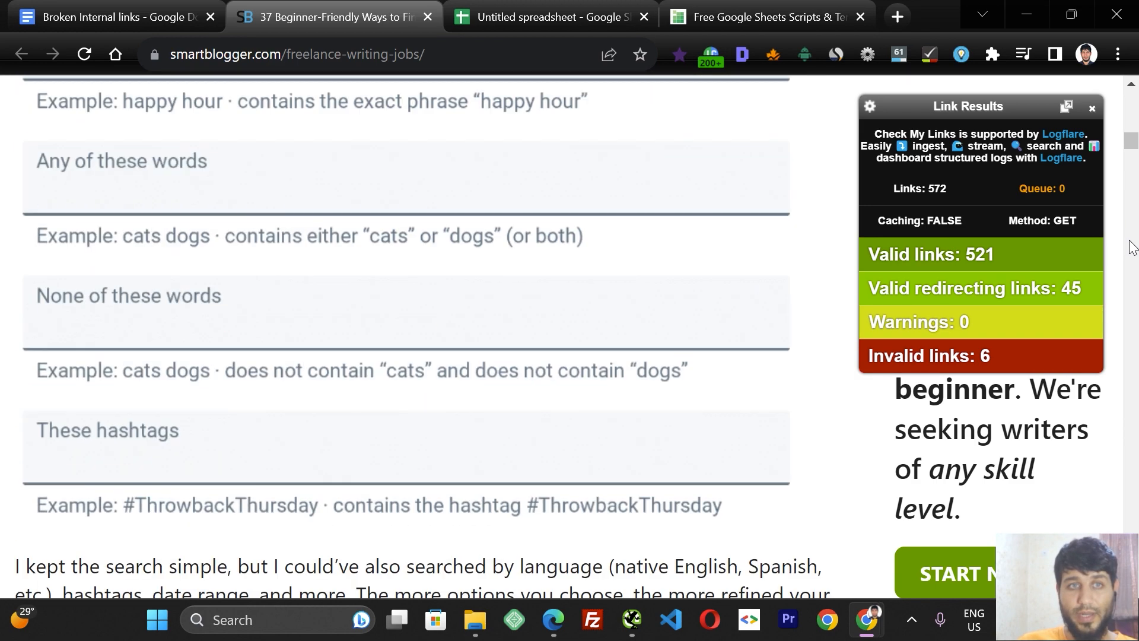
scroll(1130, 248, "down", 20)
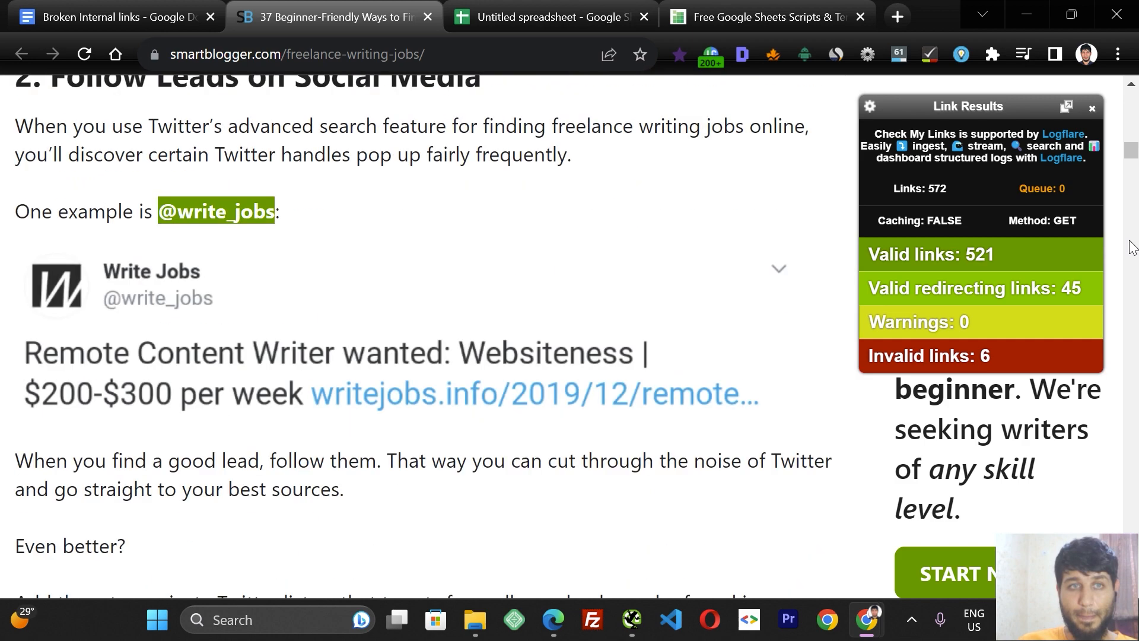
scroll(1129, 248, "down", 15)
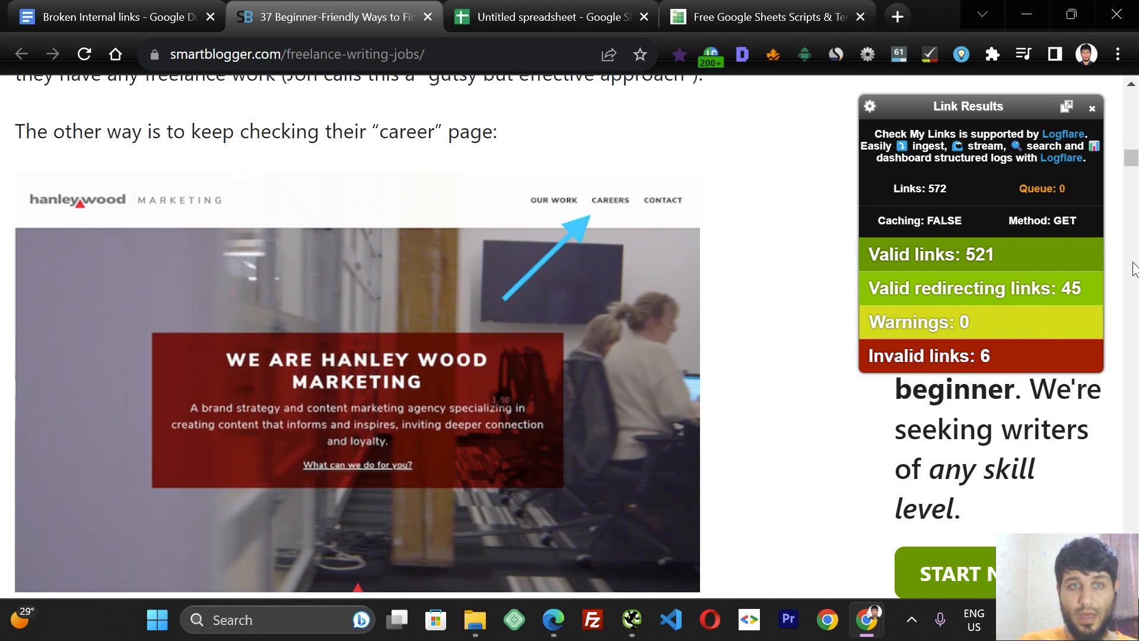
scroll(1131, 135, "up", 8)
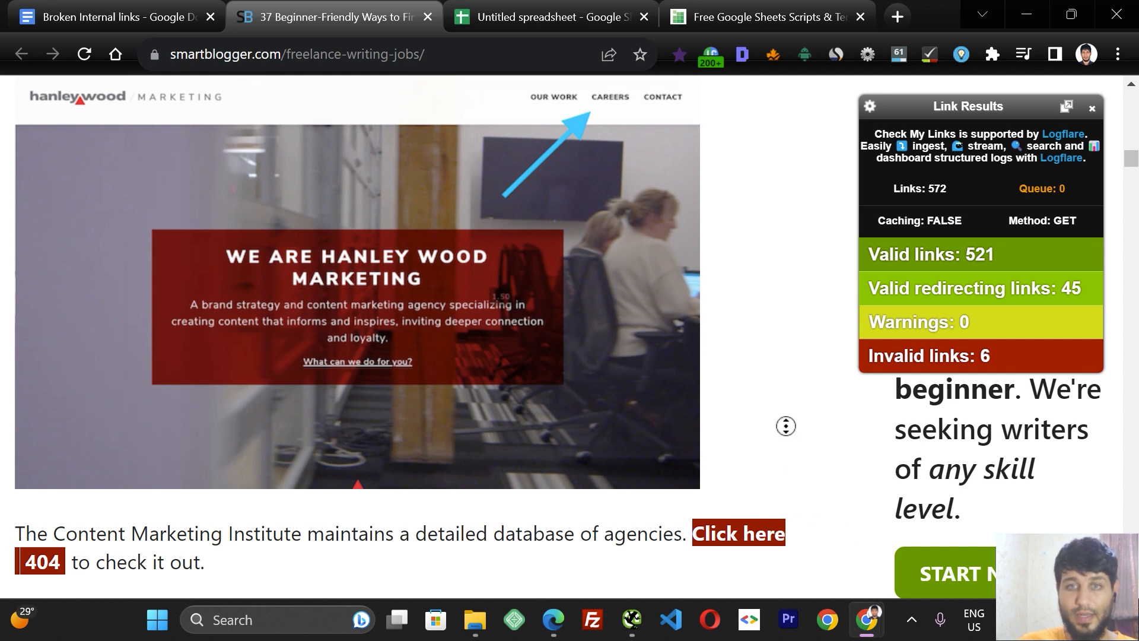
scroll(790, 463, "down", 2)
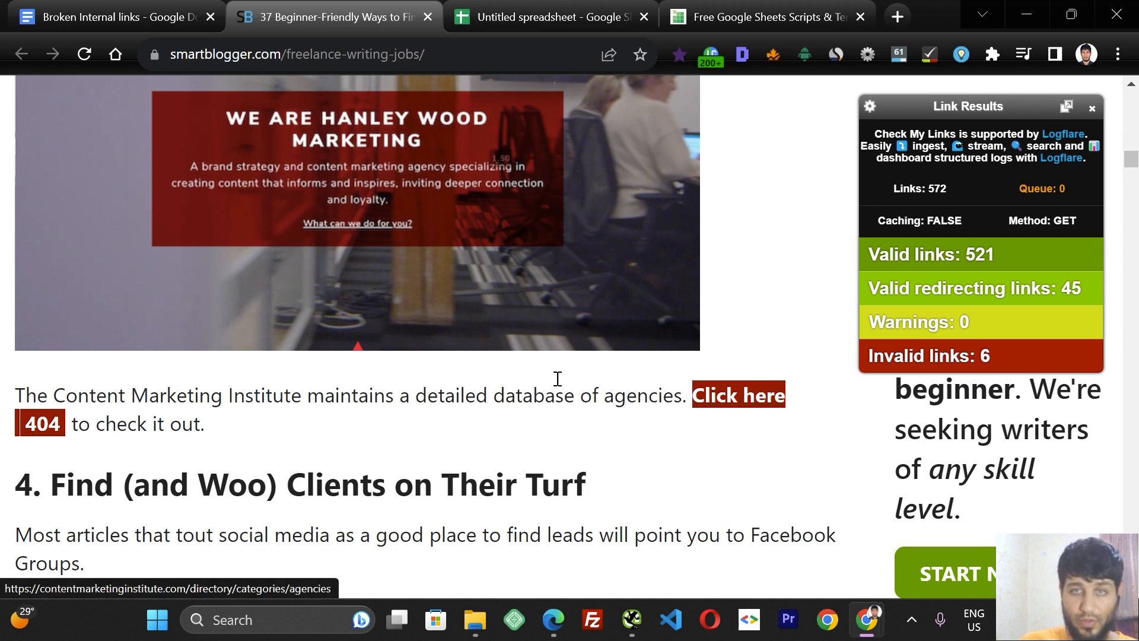
Open the broken Content Marketing Institute 'Click here' link in a new tab, view it, and return to the article.
middle_click(737, 399)
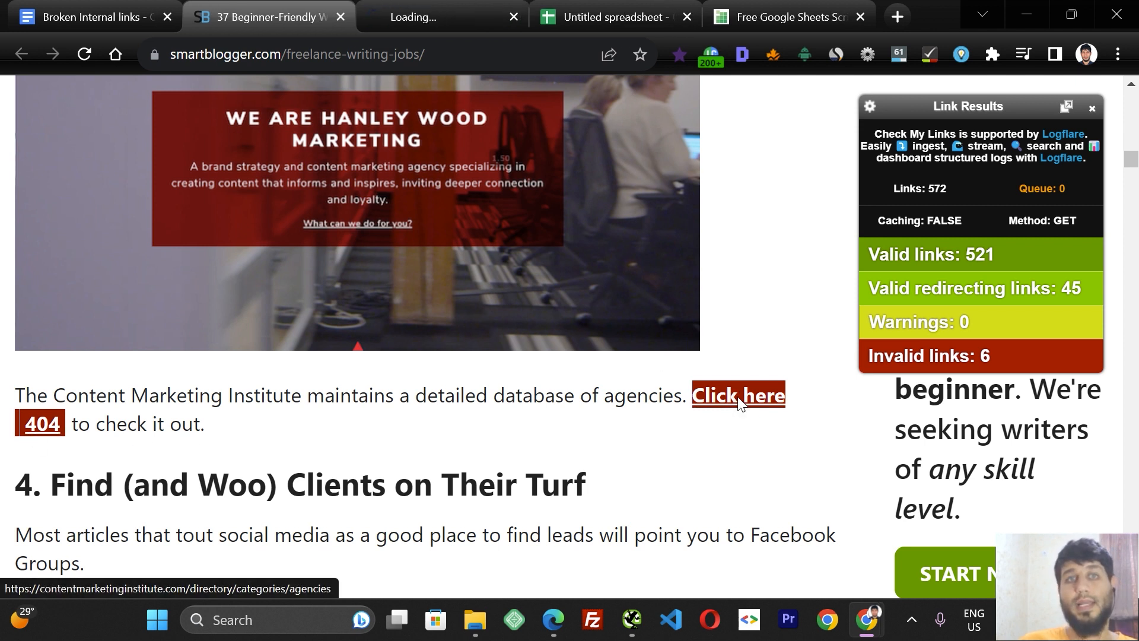
left_click(419, 5)
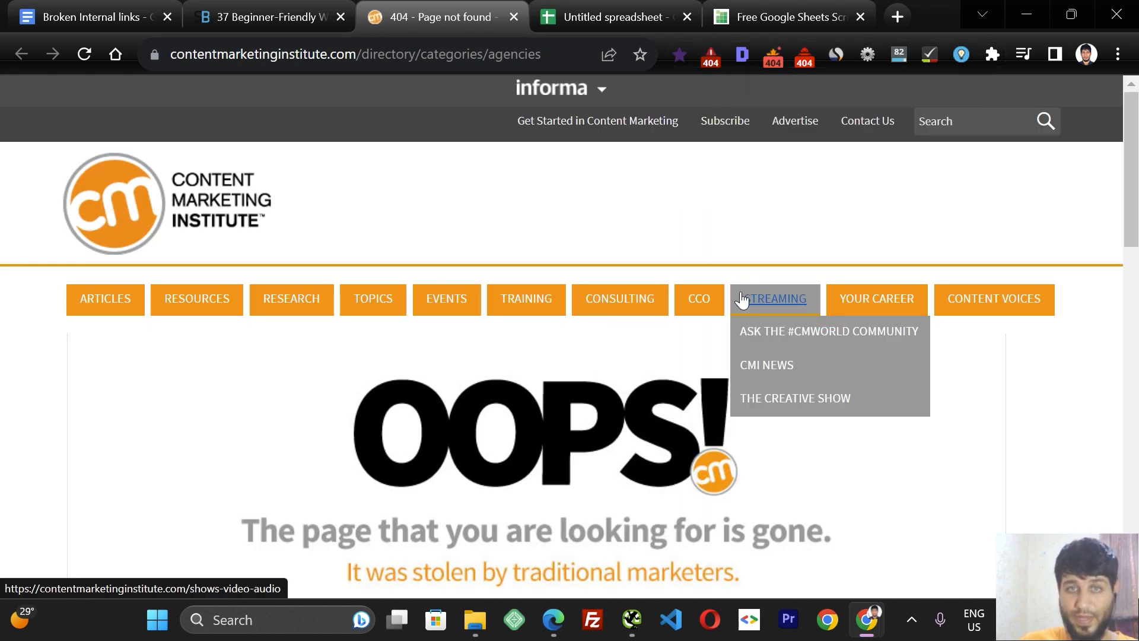
left_click(217, 7)
Scroll further down and open the broken Dan Lok link's page in its new tab.
scroll(1127, 324, "down", 15)
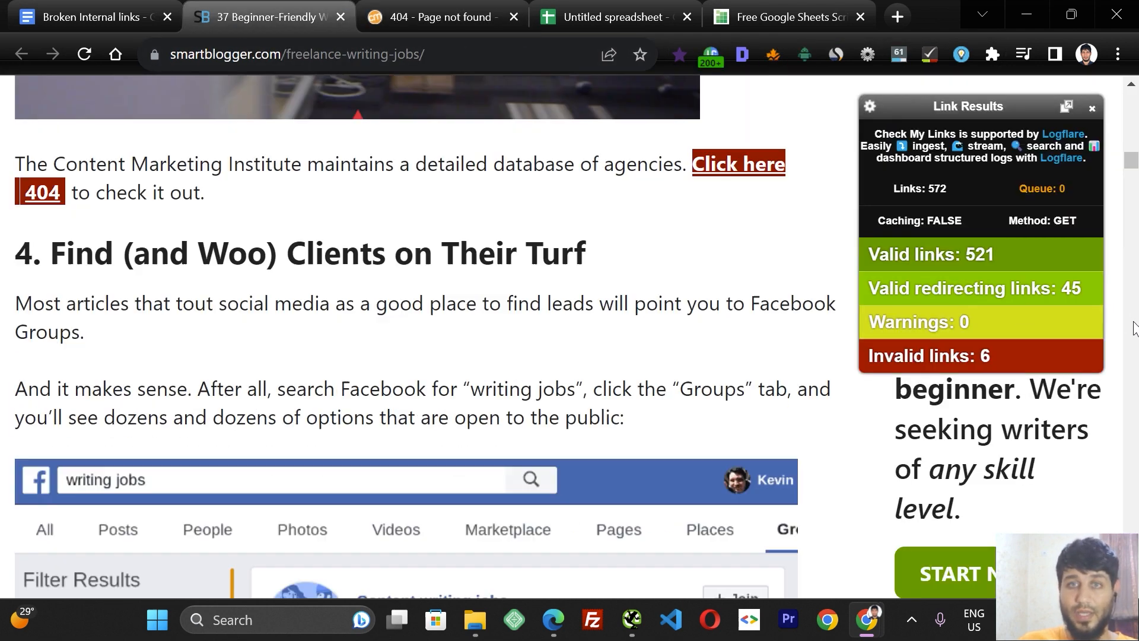
scroll(1134, 330, "down", 15)
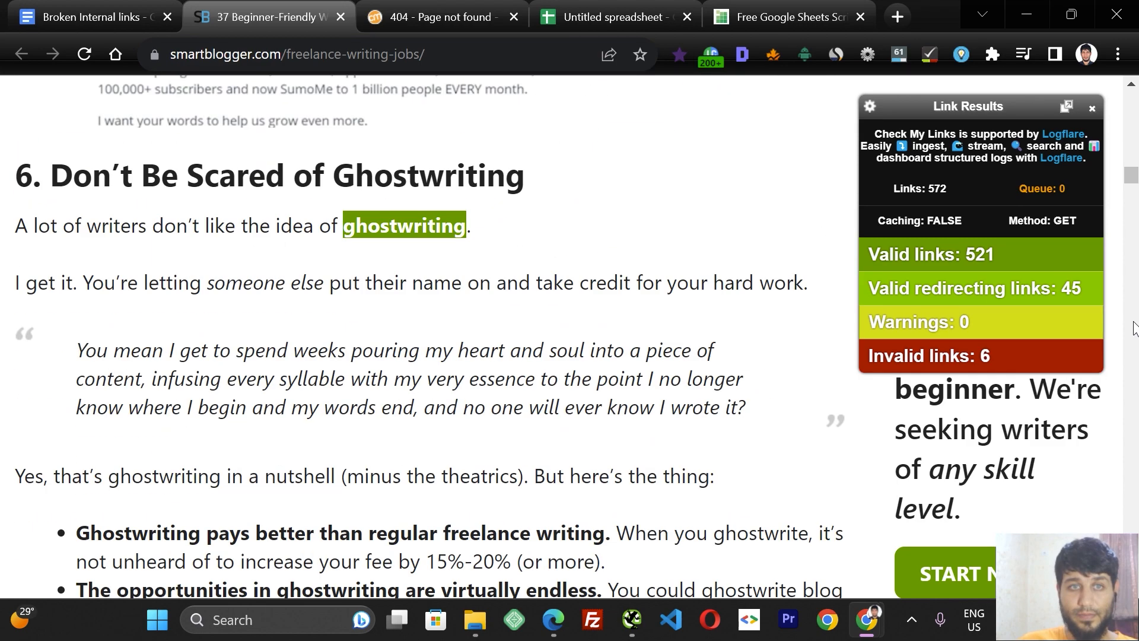
scroll(1134, 314, "down", 20)
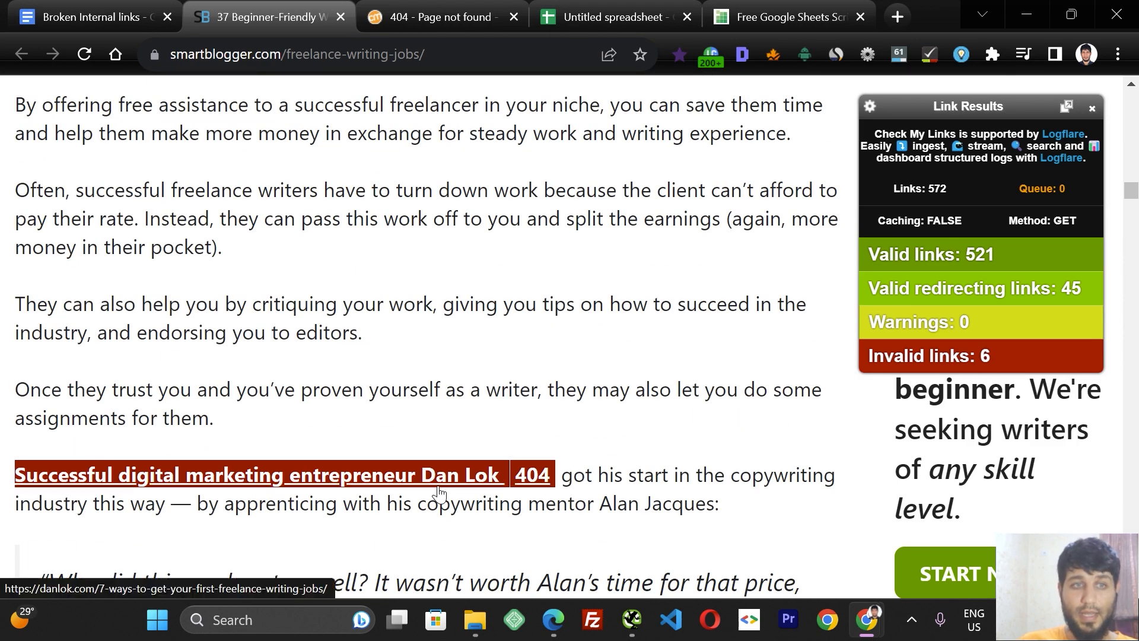
left_click(439, 493, "ctrl")
left_click(498, 20)
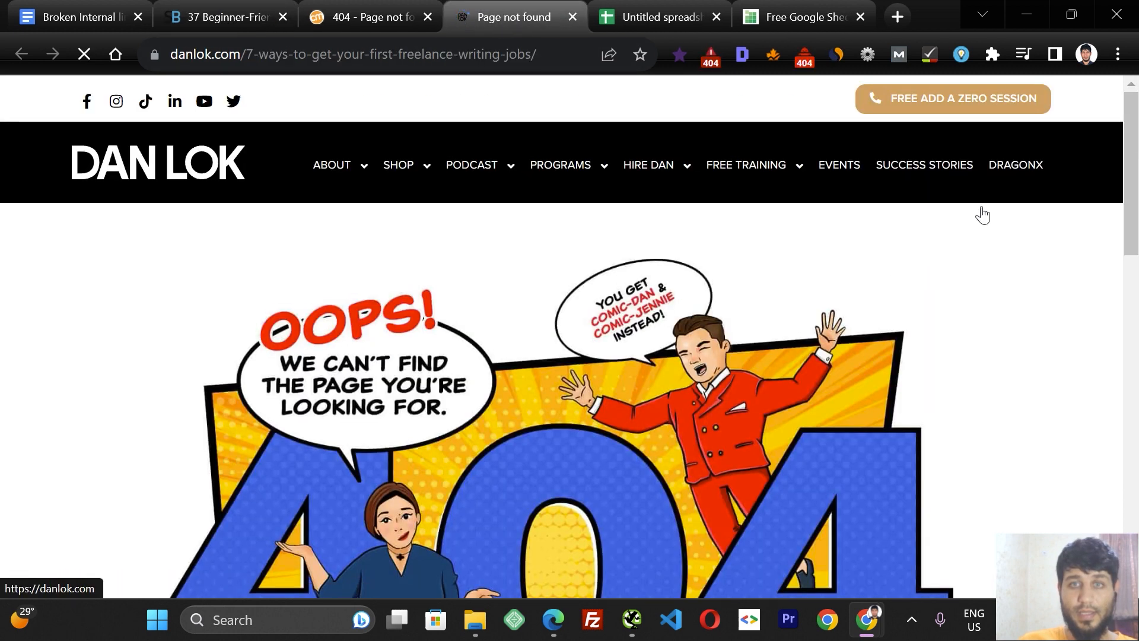
Examine the Dan Lok page and its full URL in the address bar, then return to the article tab.
left_click_drag(1129, 159, 1121, 187)
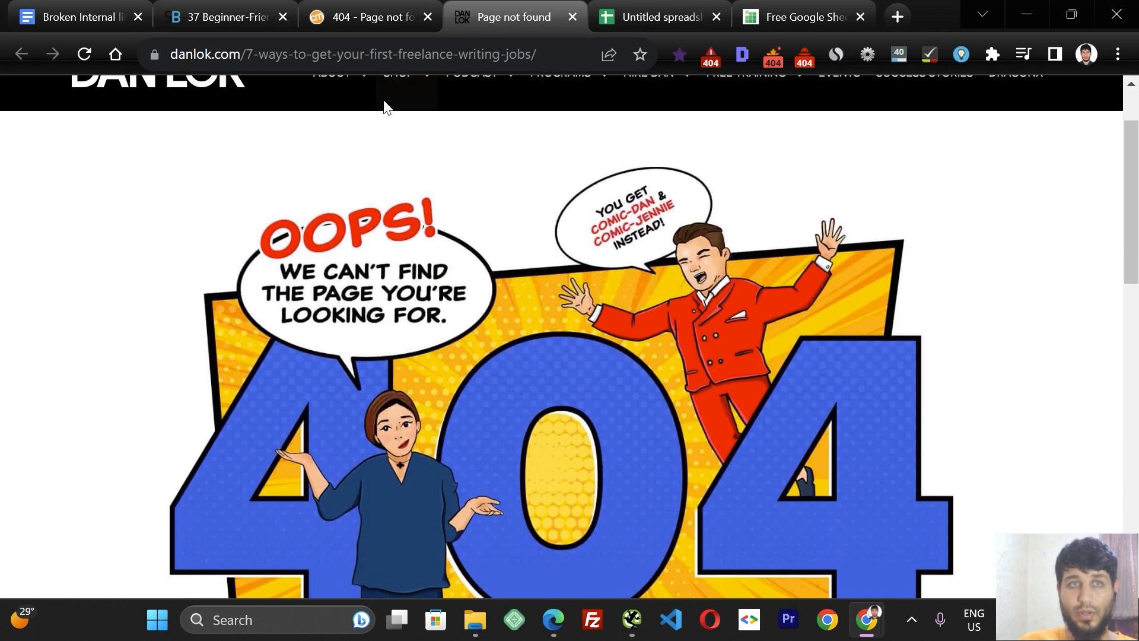
left_click(209, 55)
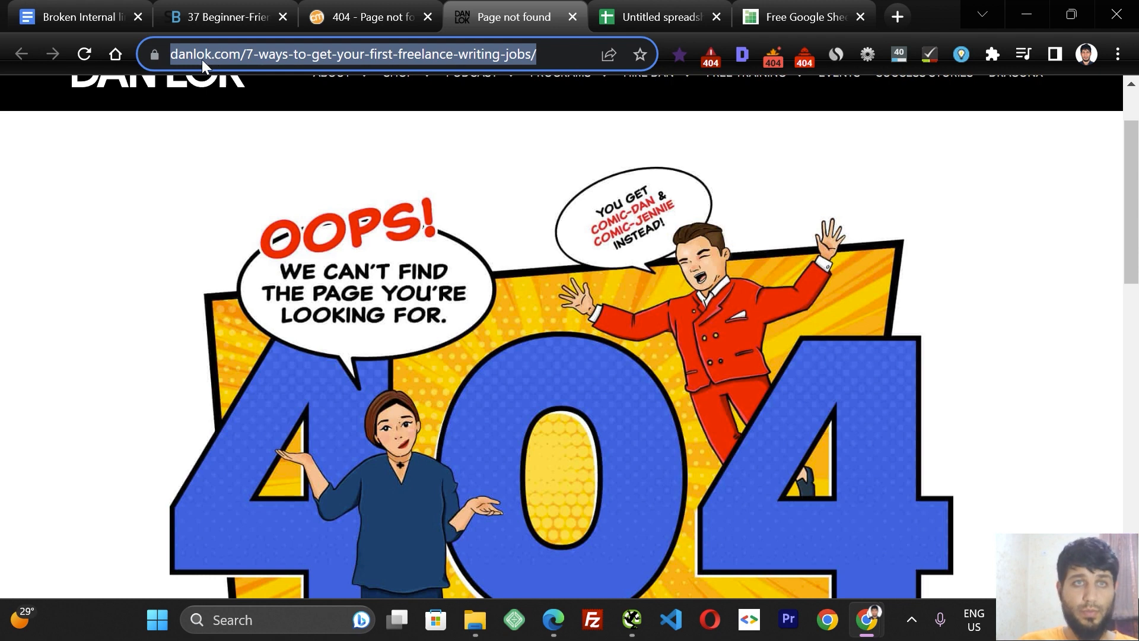
left_click(274, 54)
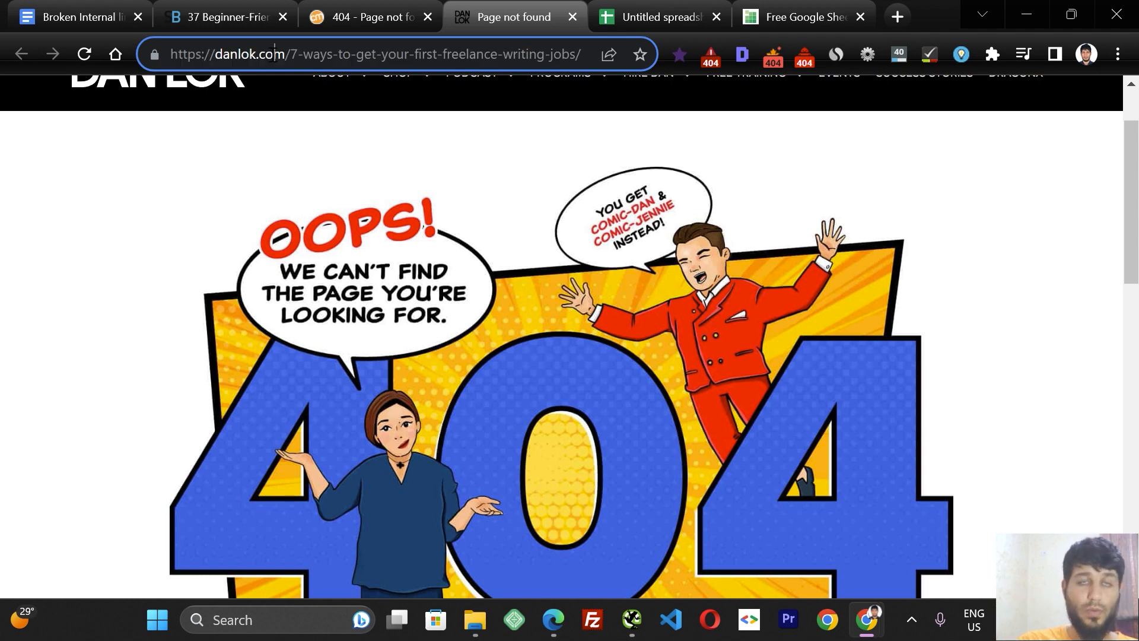
left_click(232, 17)
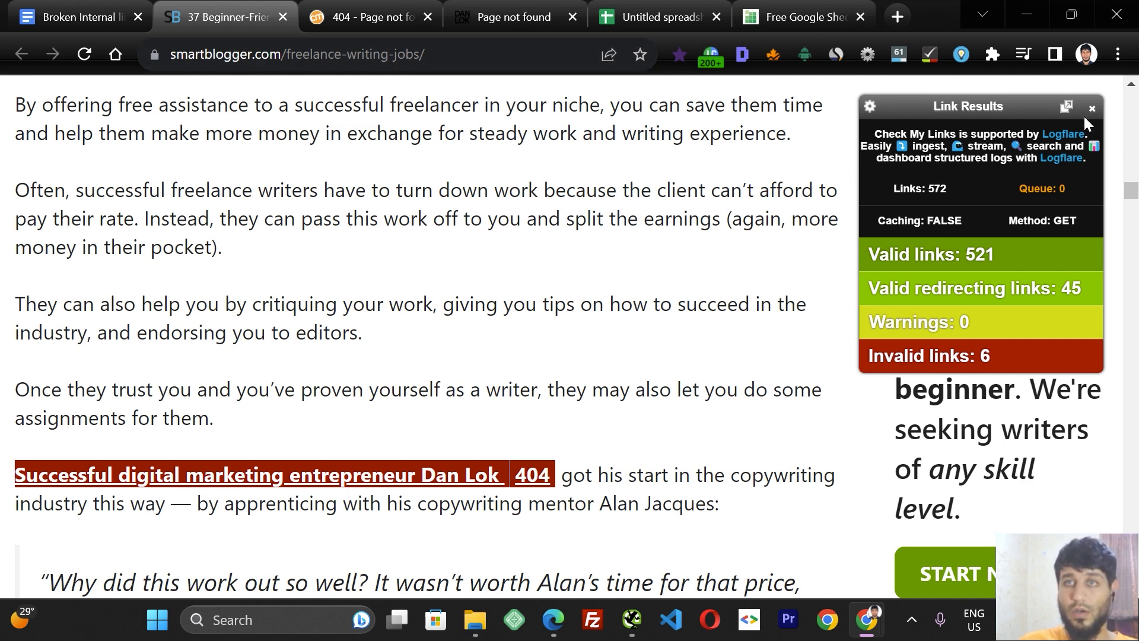
right_click(637, 172)
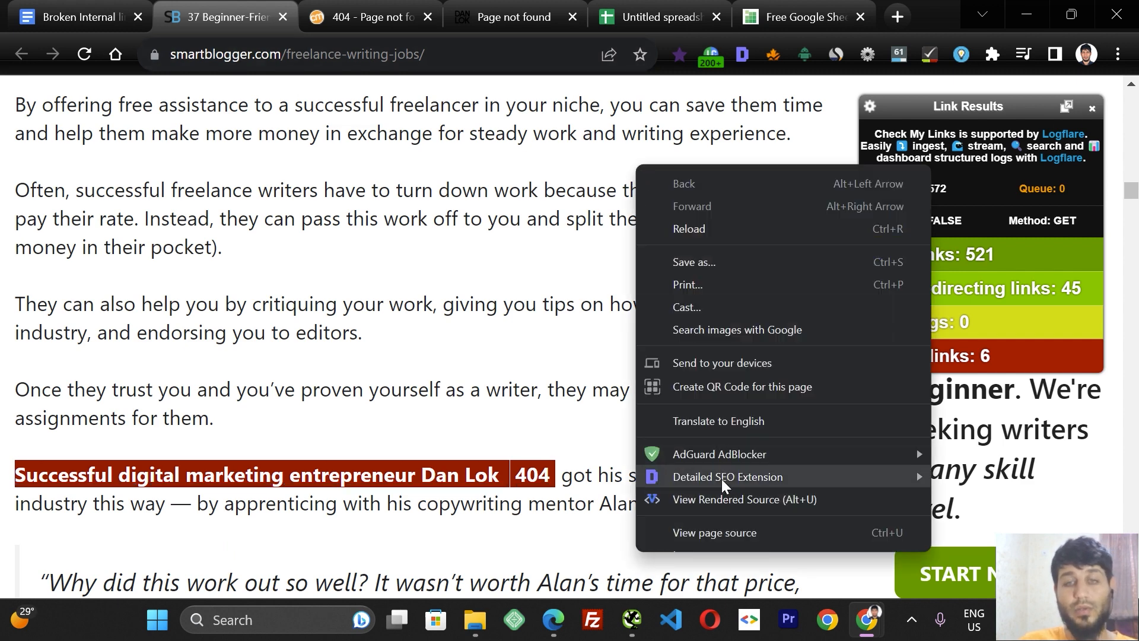
left_click(534, 176)
right_click(534, 177)
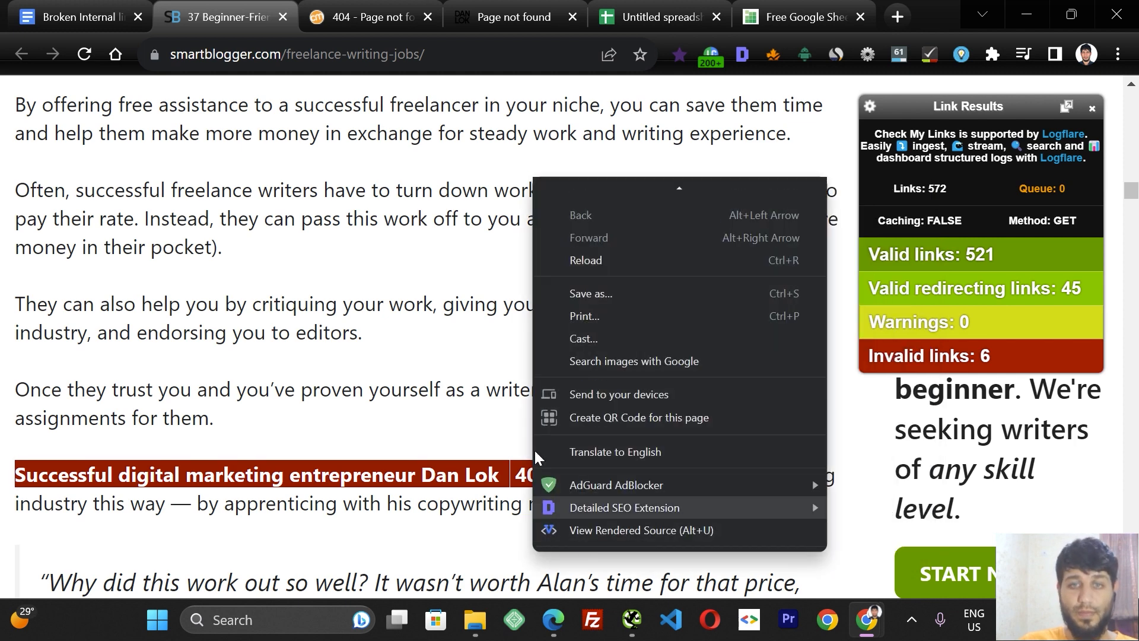
left_click(399, 168)
right_click(399, 163)
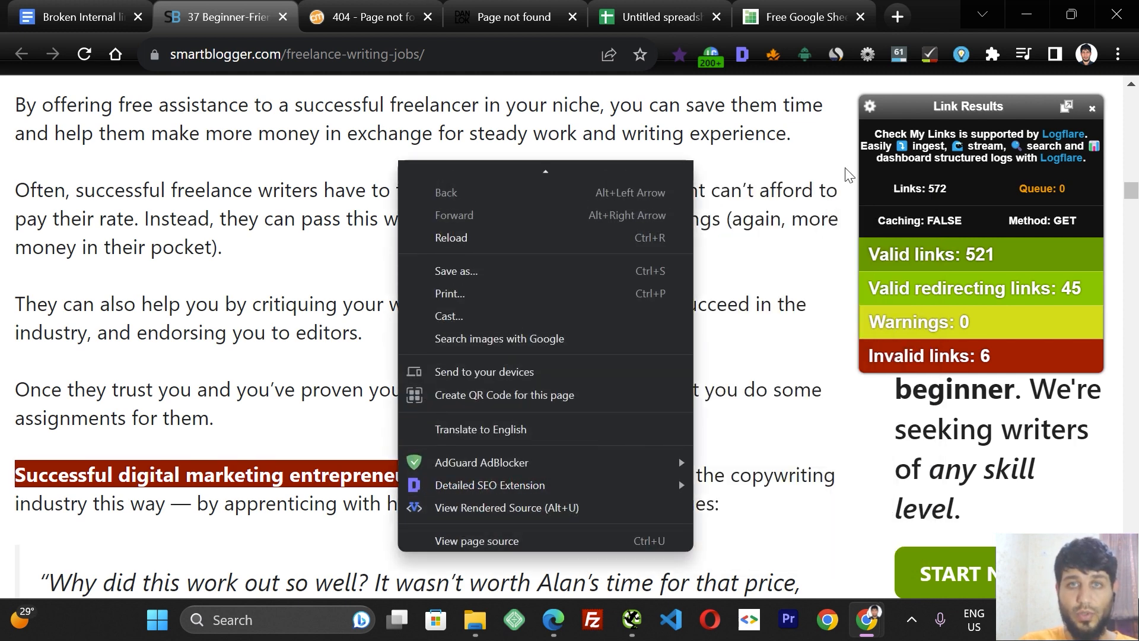
Open the browser's Developer tools on the article page.
left_click(1118, 54)
mouse_move(947, 379)
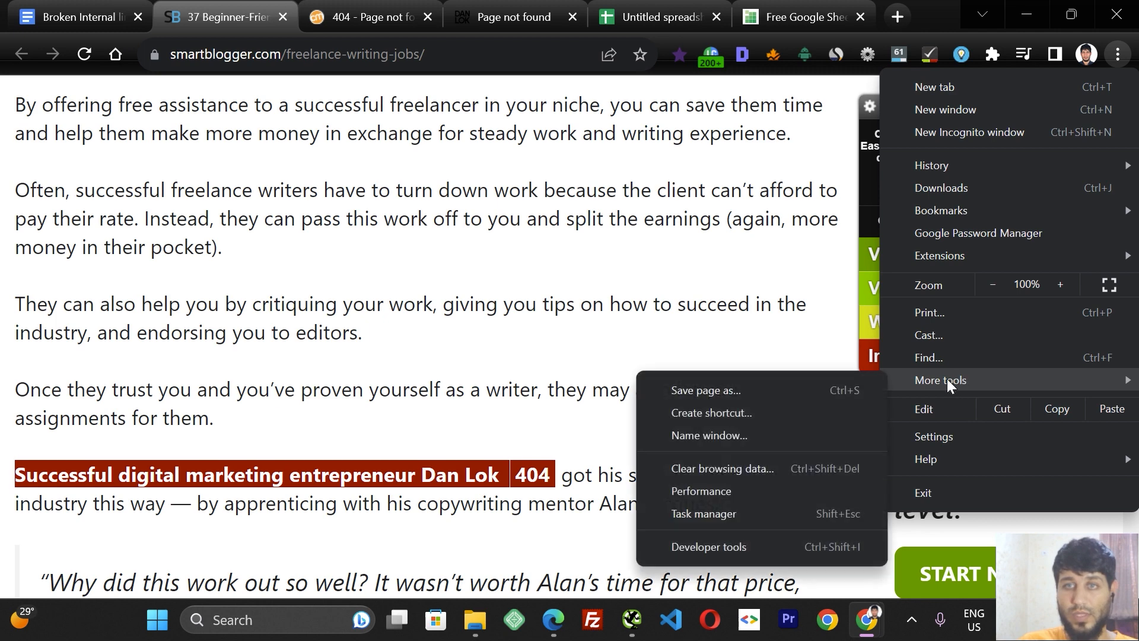
left_click(751, 550)
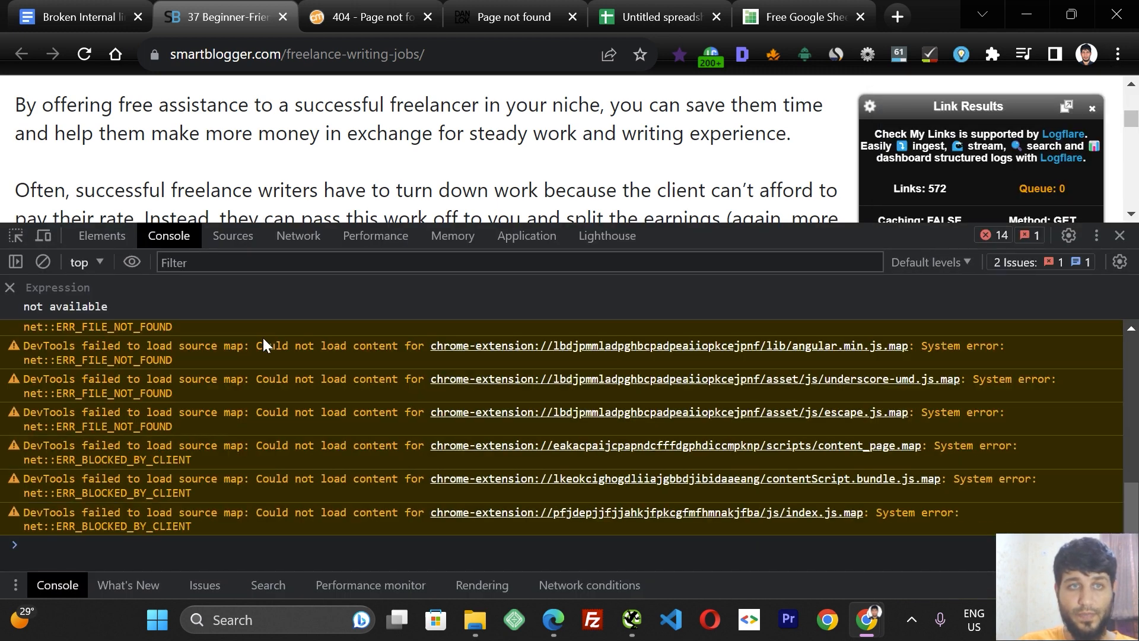
Review the Response 404 entries in the Console, then switch to the broken Dan Lok page tab.
left_click(114, 237)
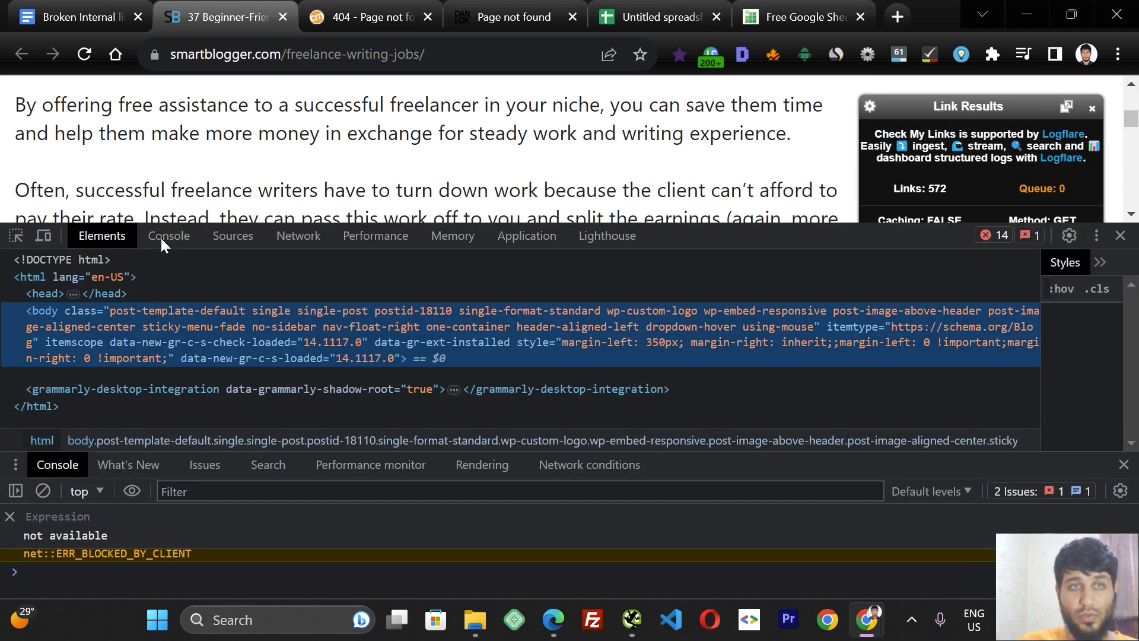
left_click(161, 238)
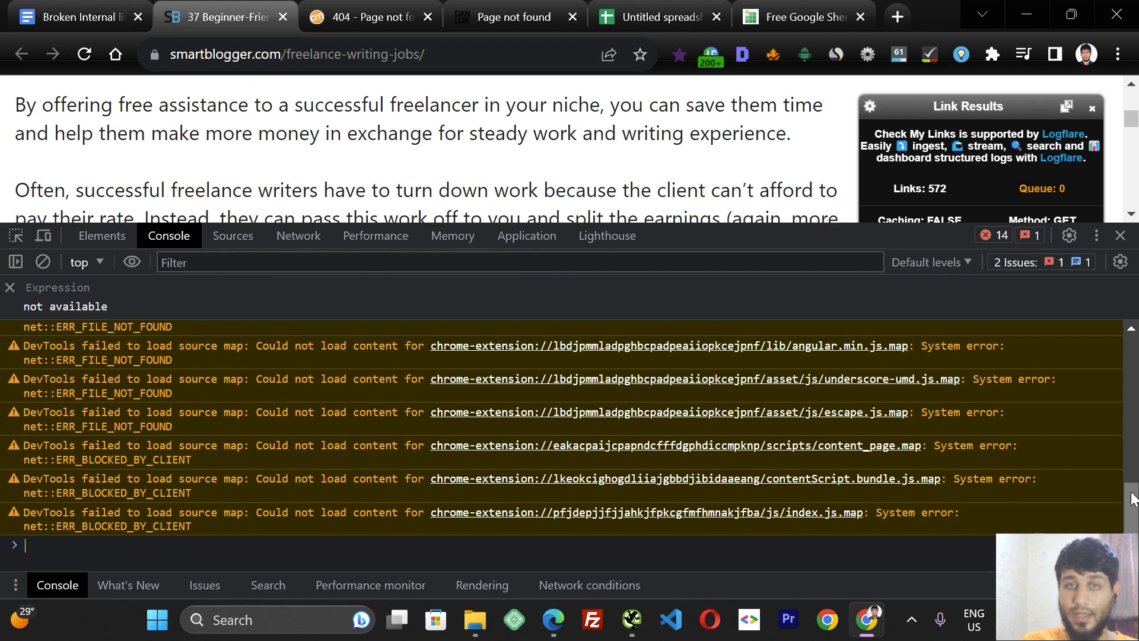
left_click_drag(1131, 498, 1131, 421)
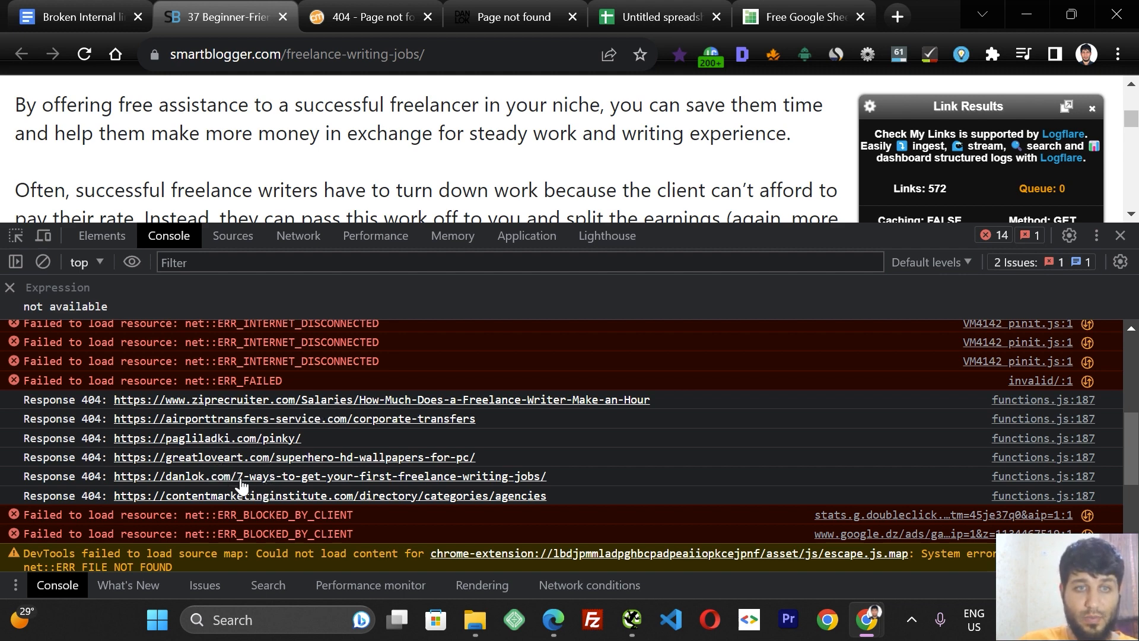
left_click(463, 17)
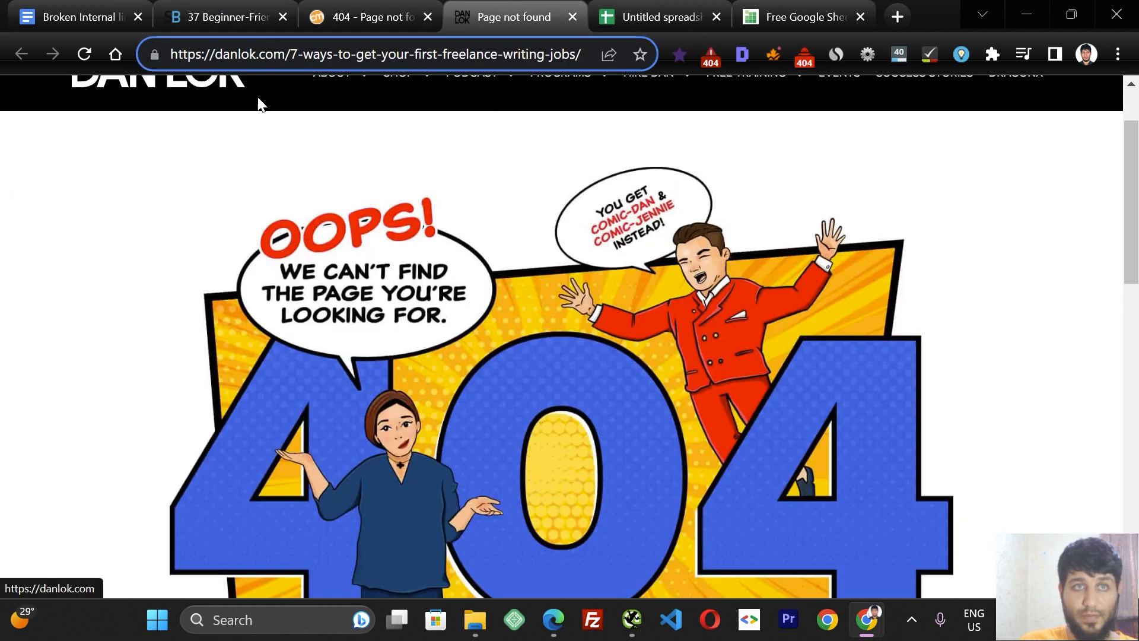
Return to the article tab, close Developer tools and scroll back to the top of the article.
left_click(219, 16)
left_click(368, 16)
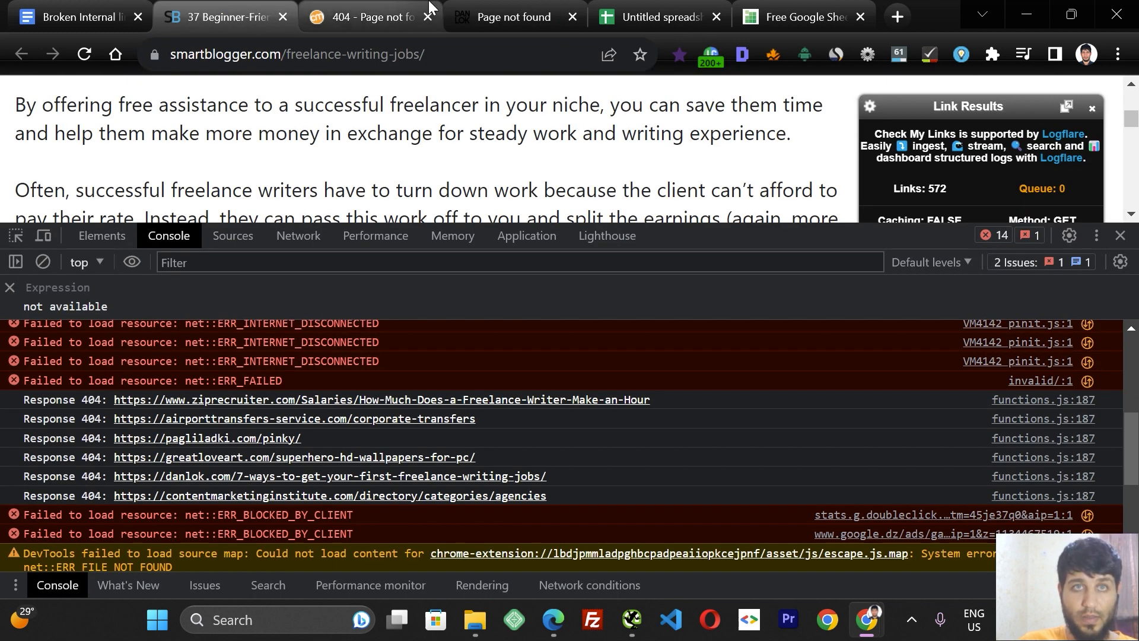
left_click(231, 14)
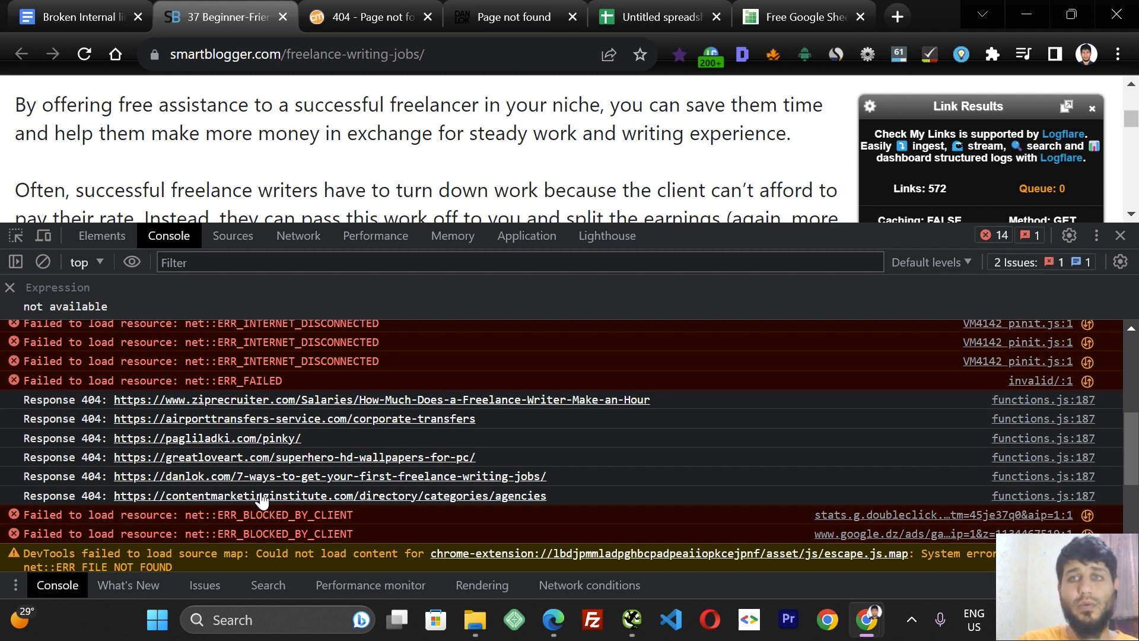
left_click(1119, 237)
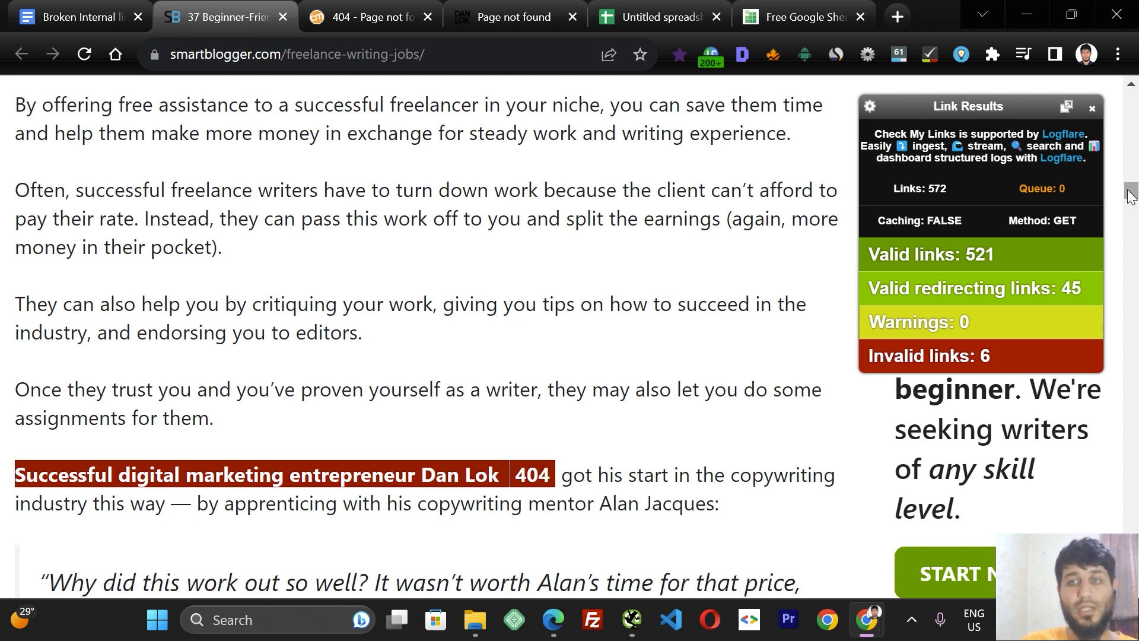
left_click_drag(1128, 191, 1128, 106)
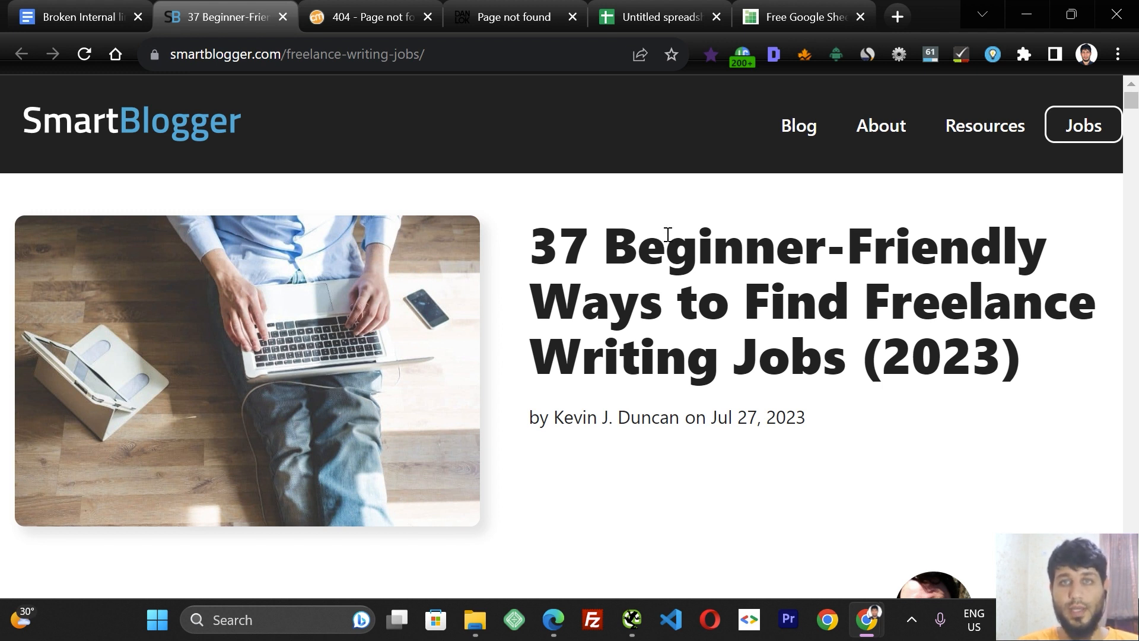
Export the article's complete links list as a CSV from the SEO extension's Links view.
left_click(771, 54)
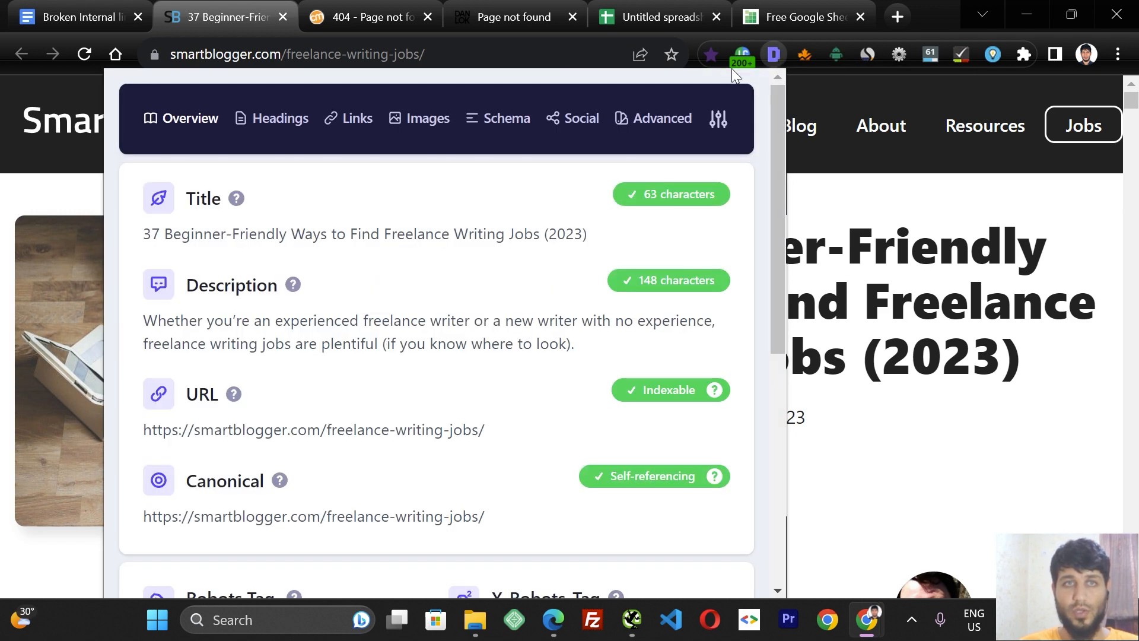
left_click(348, 120)
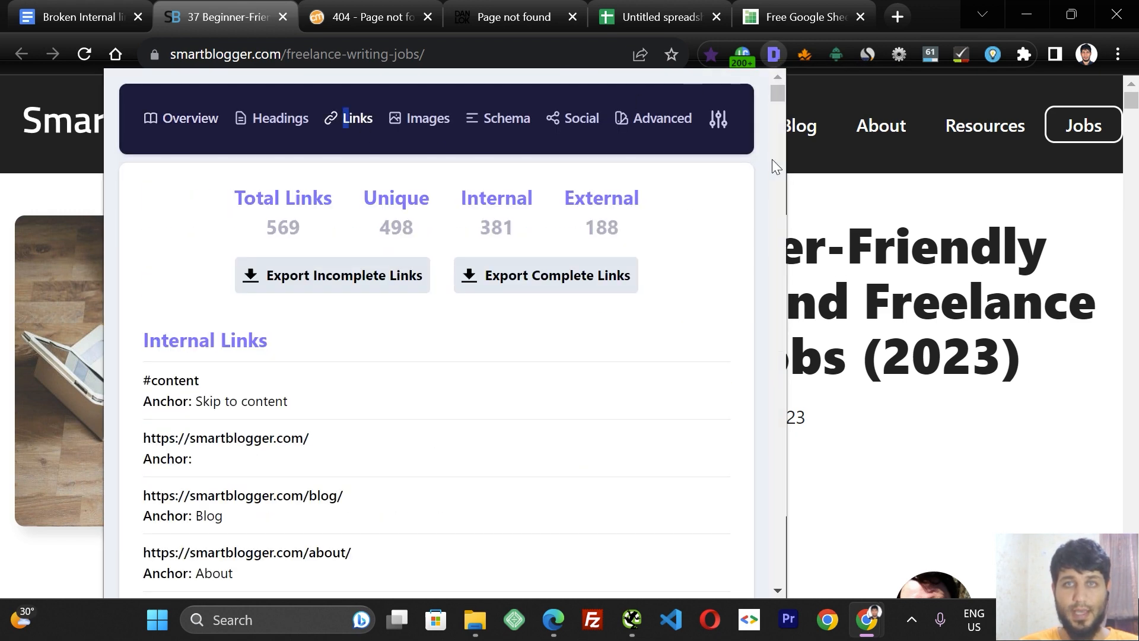
left_click(563, 289)
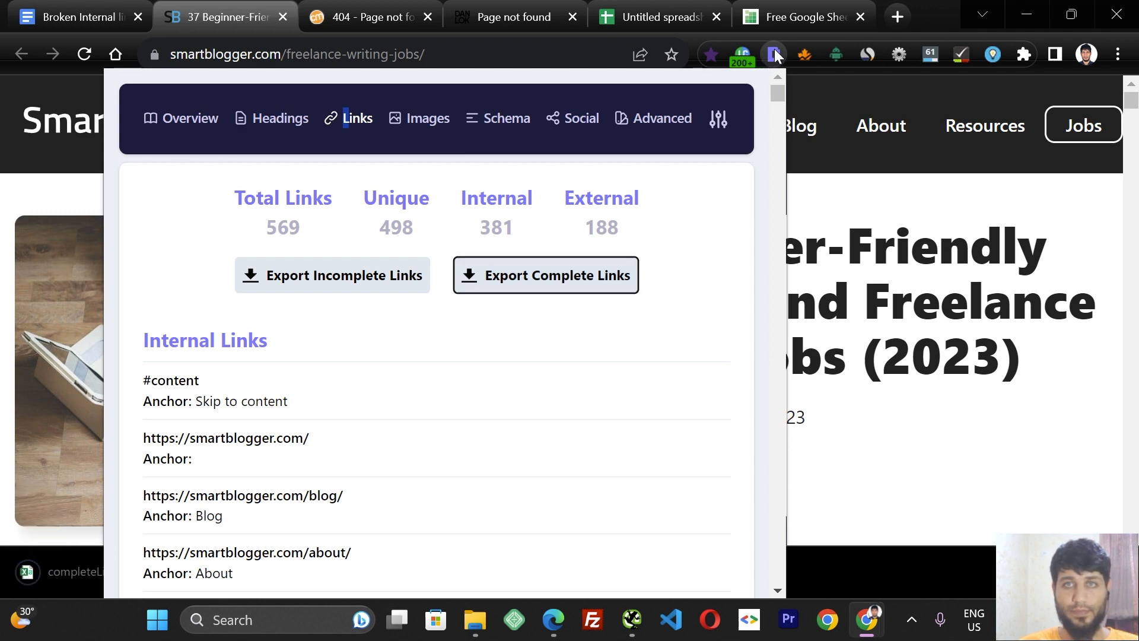
left_click(774, 55)
Open the downloaded completeLinks CSV to inspect its columns, then close it.
left_click(169, 568)
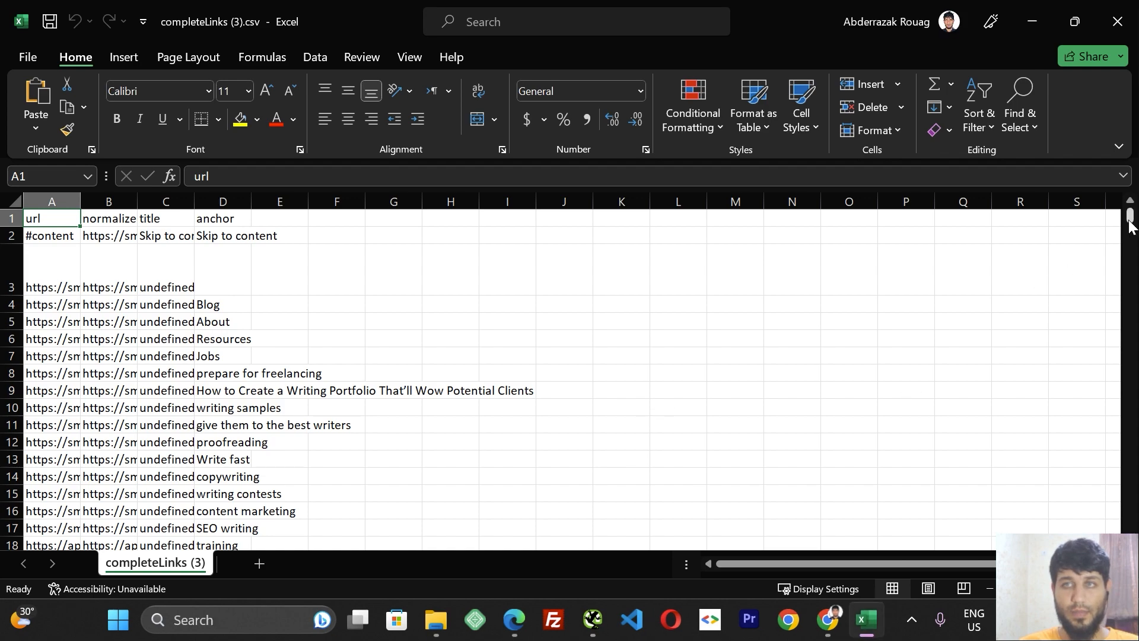
mouse_move(1129, 226)
left_mouse_down()
mouse_move(1129, 323)
mouse_move(1130, 221)
left_mouse_up()
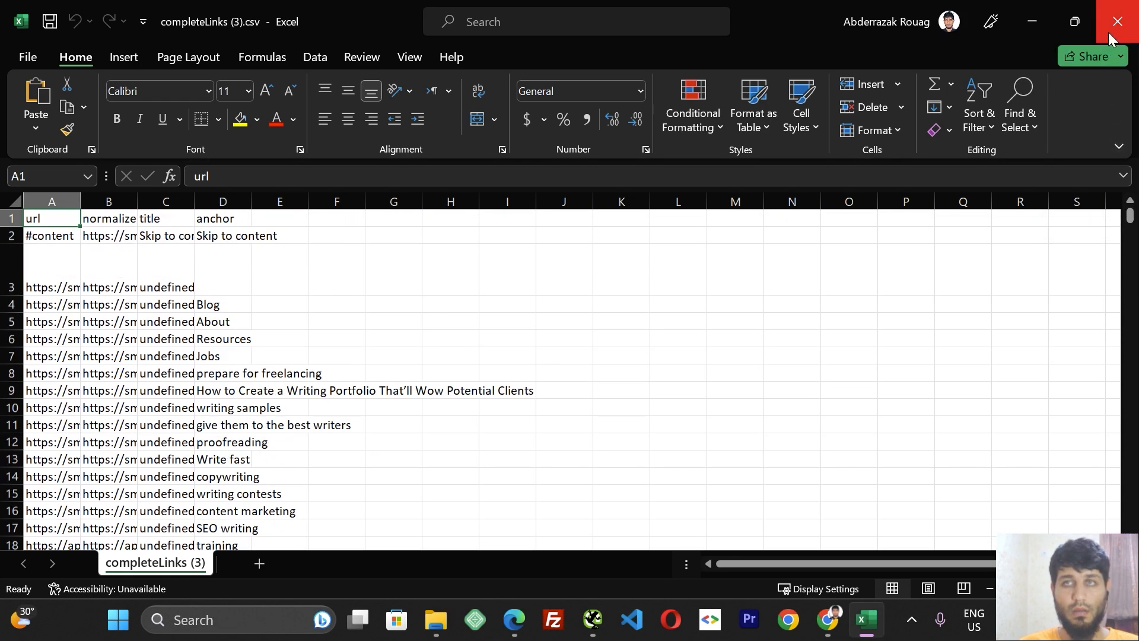
left_click(1110, 30)
In the Untitled spreadsheet, start a file import and upload completeLinks (3).csv from Downloads.
left_click(622, 16)
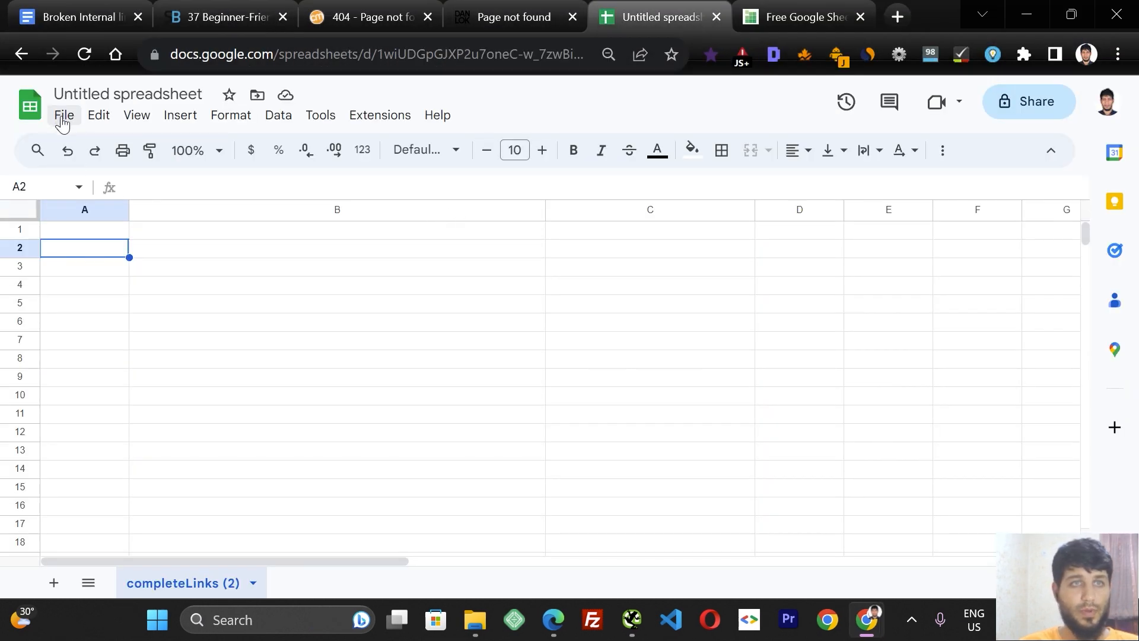
left_click(63, 118)
left_click(115, 208)
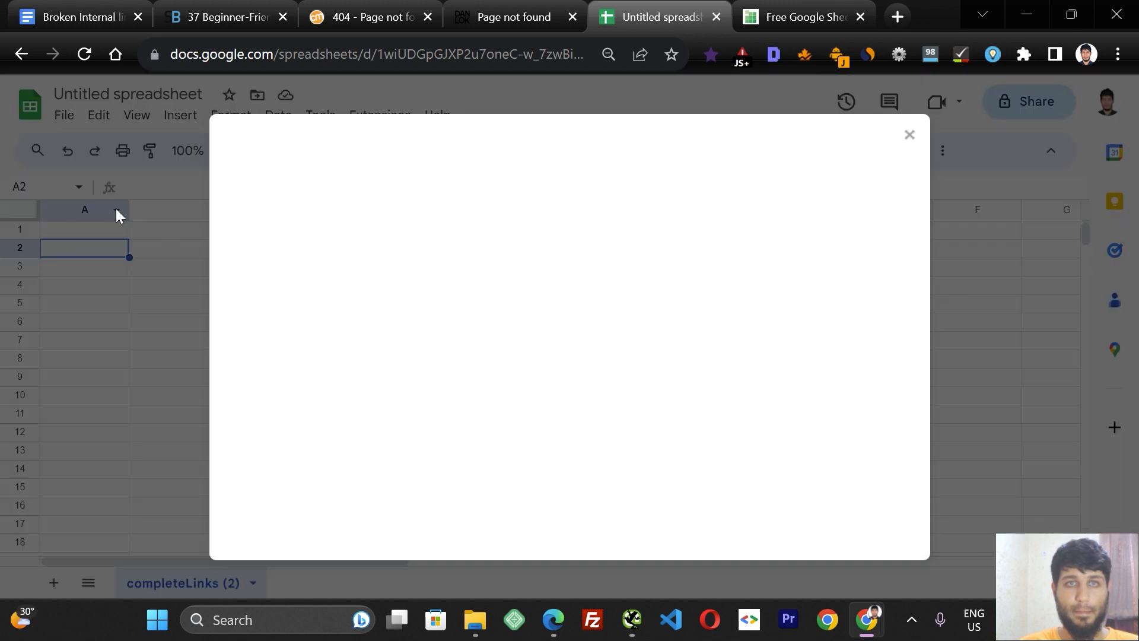
left_click(517, 214)
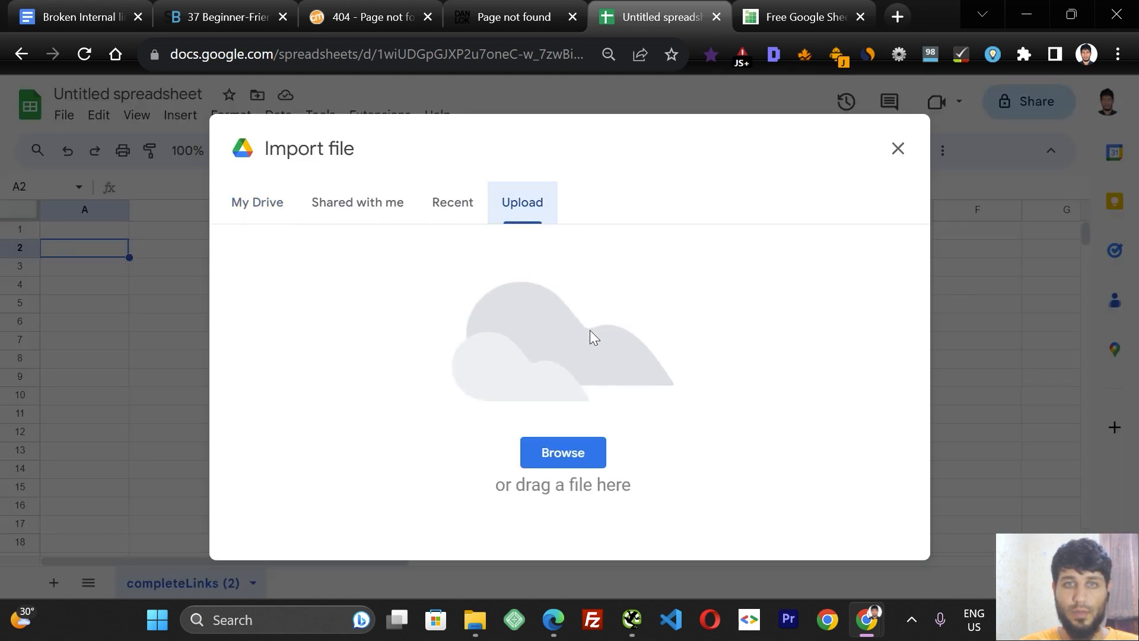
left_click(555, 450)
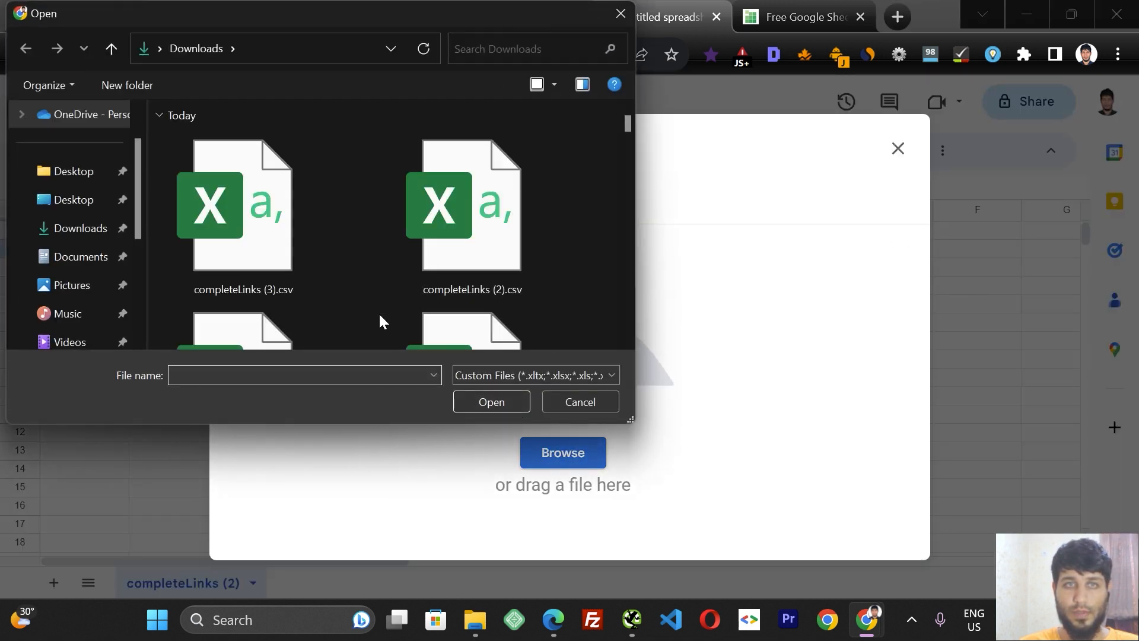
left_click(243, 237)
left_click(492, 402)
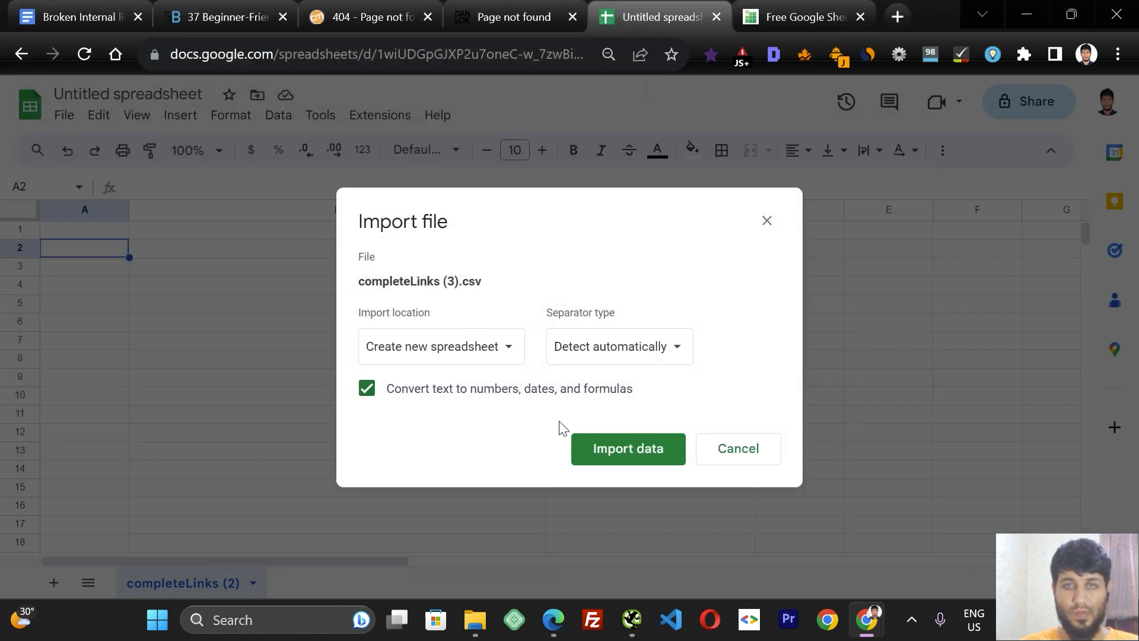
Set the import location to Replace spreadsheet and import the data.
left_click(462, 347)
left_click(451, 400)
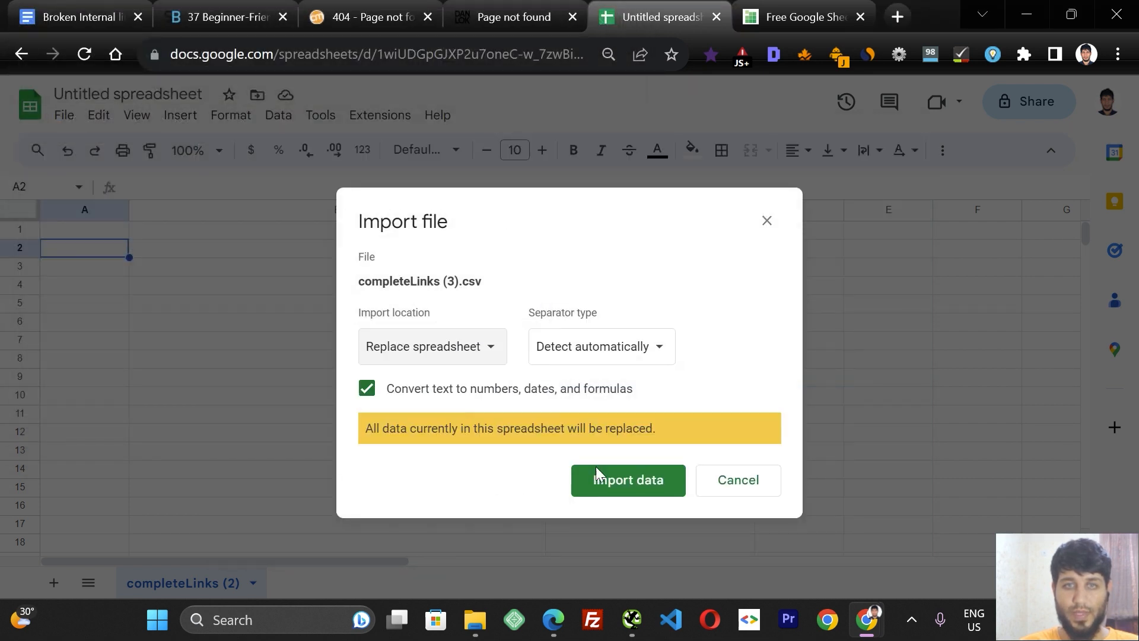
left_click(617, 482)
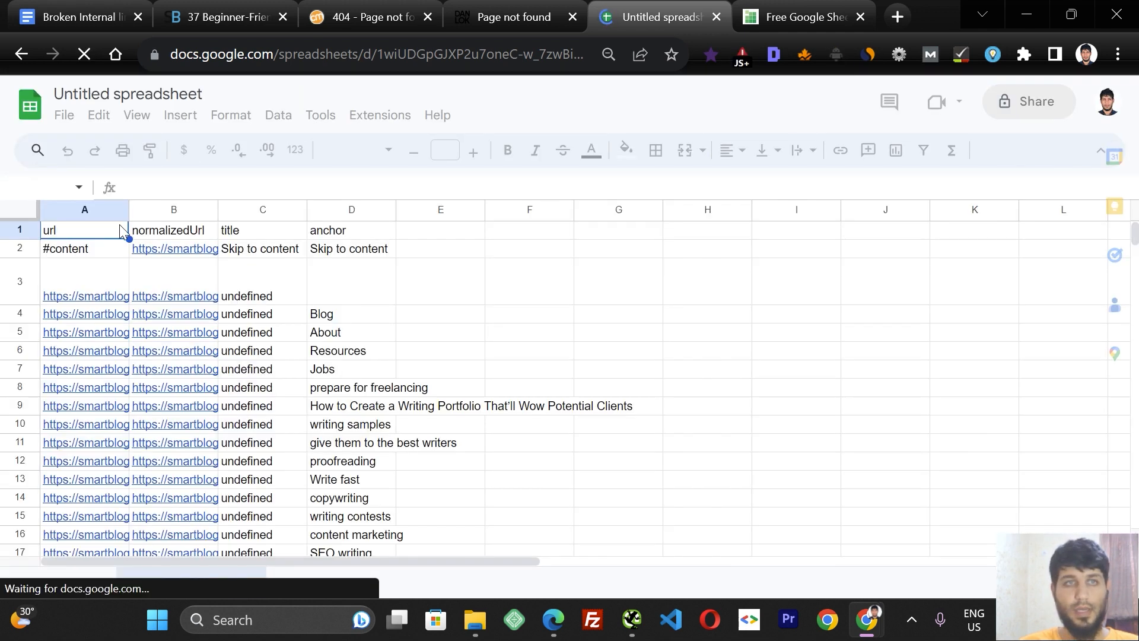
Widen the normalizedUrl column and insert an empty column to its right.
left_click_drag(218, 209, 455, 211)
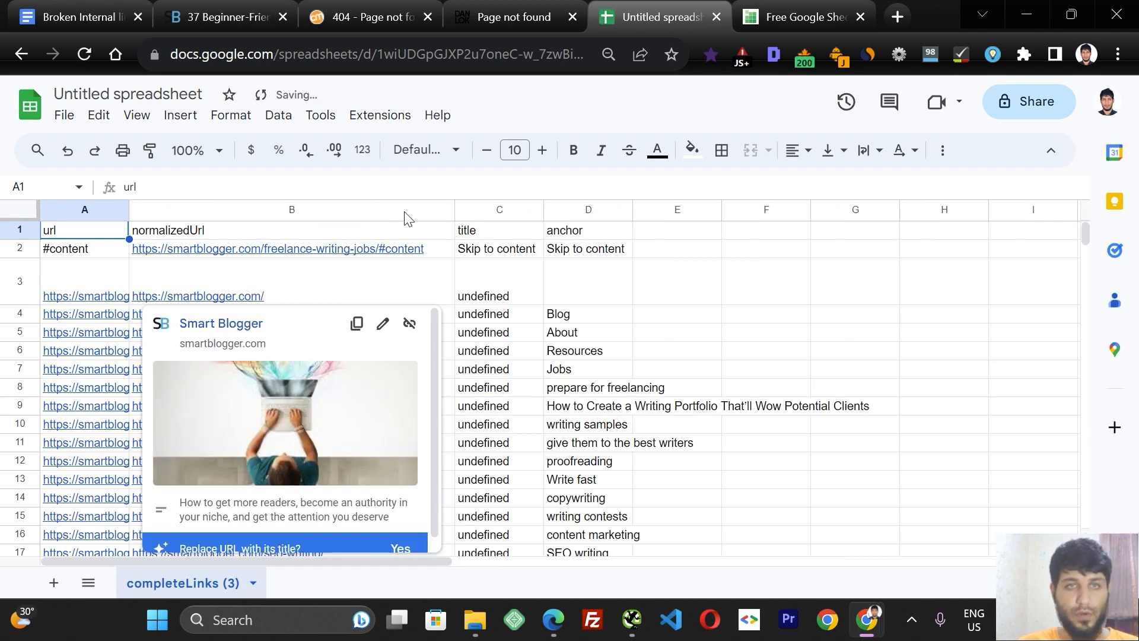
left_click(405, 211)
left_click(379, 115)
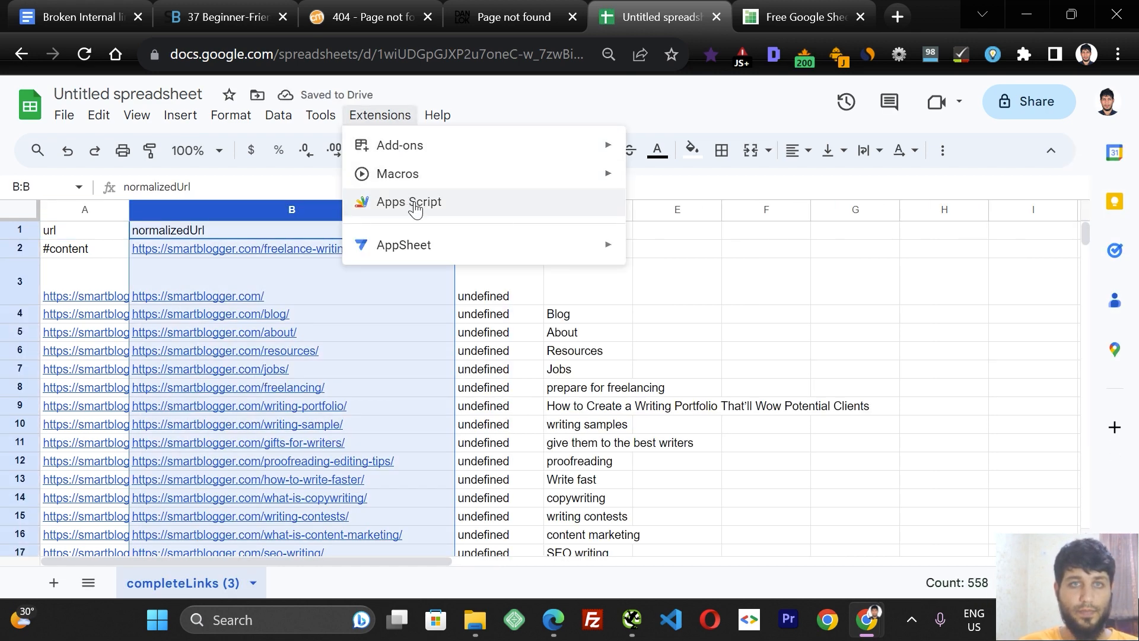
left_click(318, 213)
right_click(319, 211)
mouse_move(375, 266)
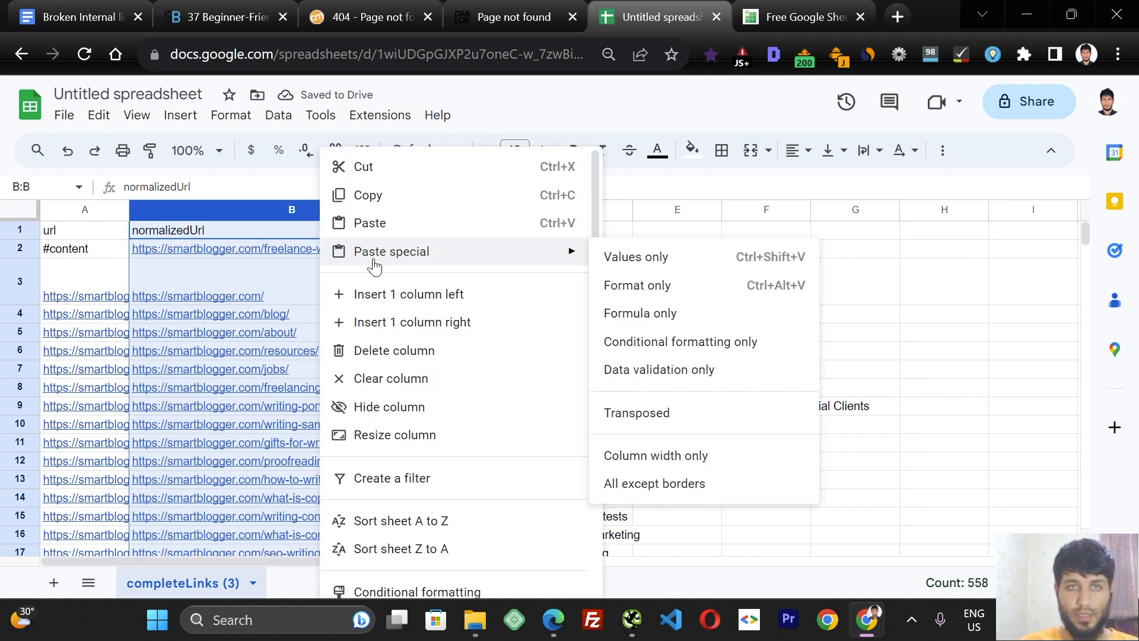
left_click(463, 326)
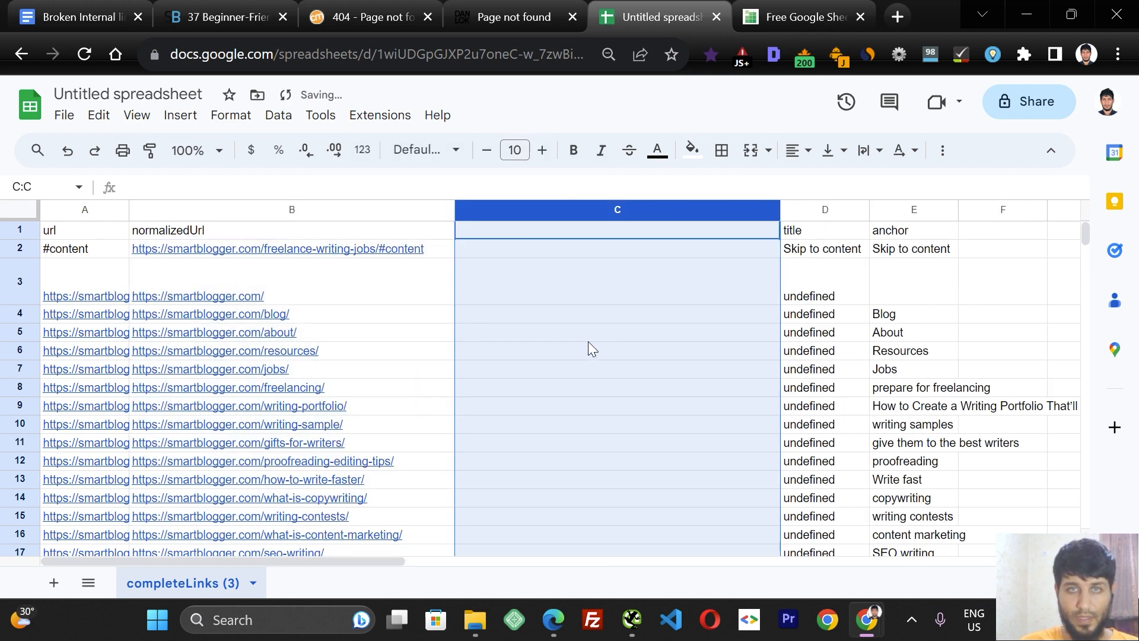
Enter the formula =httpstatuscode(B2) in cell C2.
left_click(524, 265)
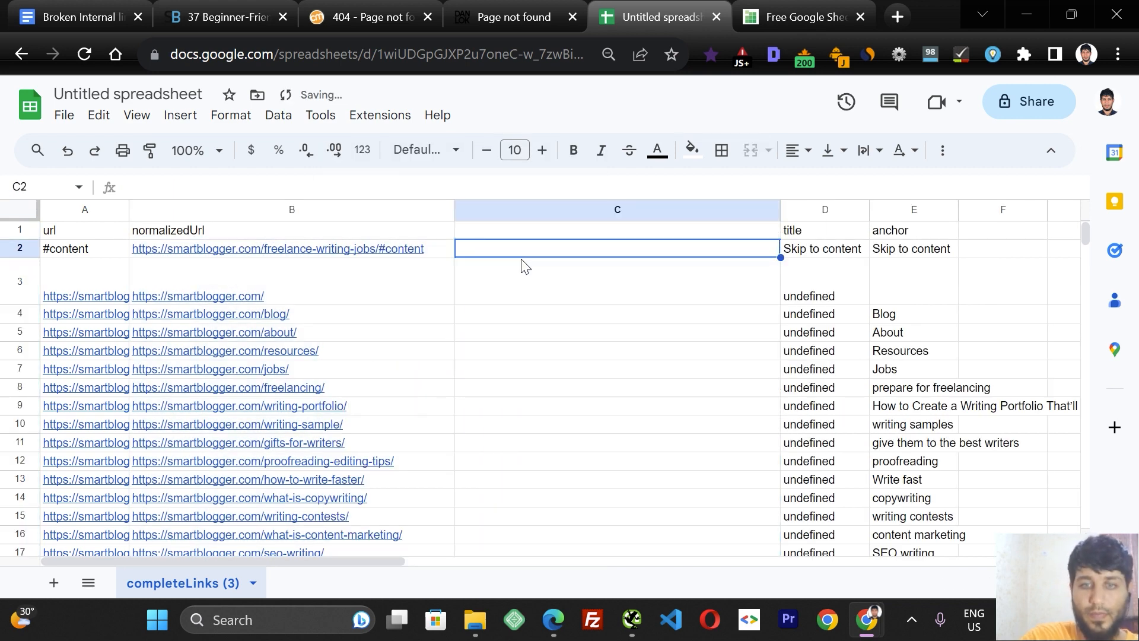
type("=")
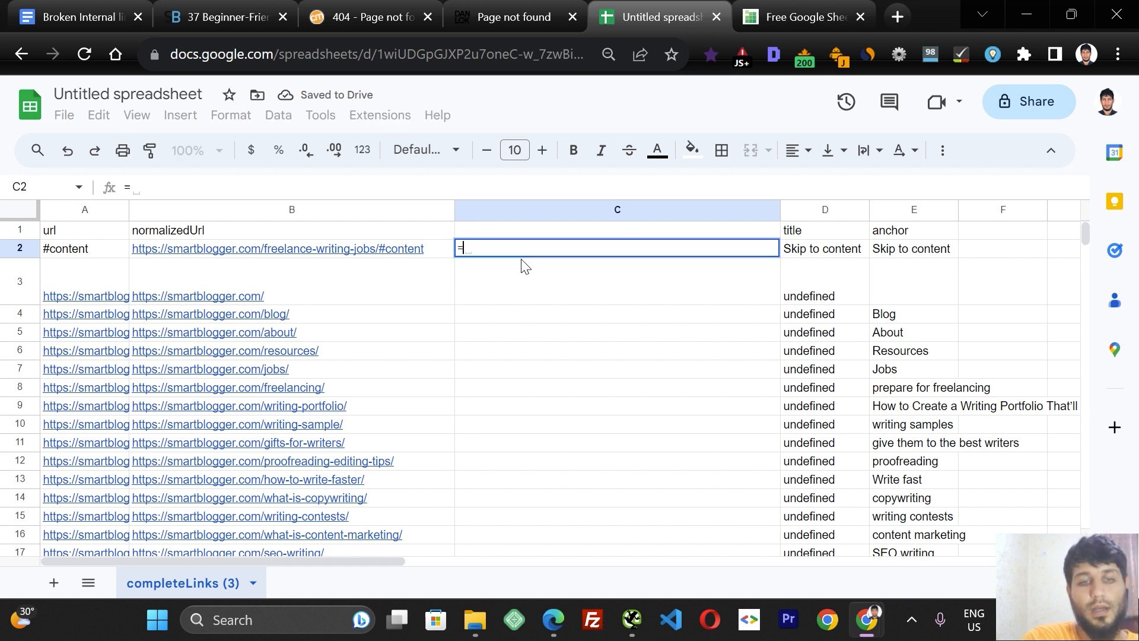
type("httpstatusco")
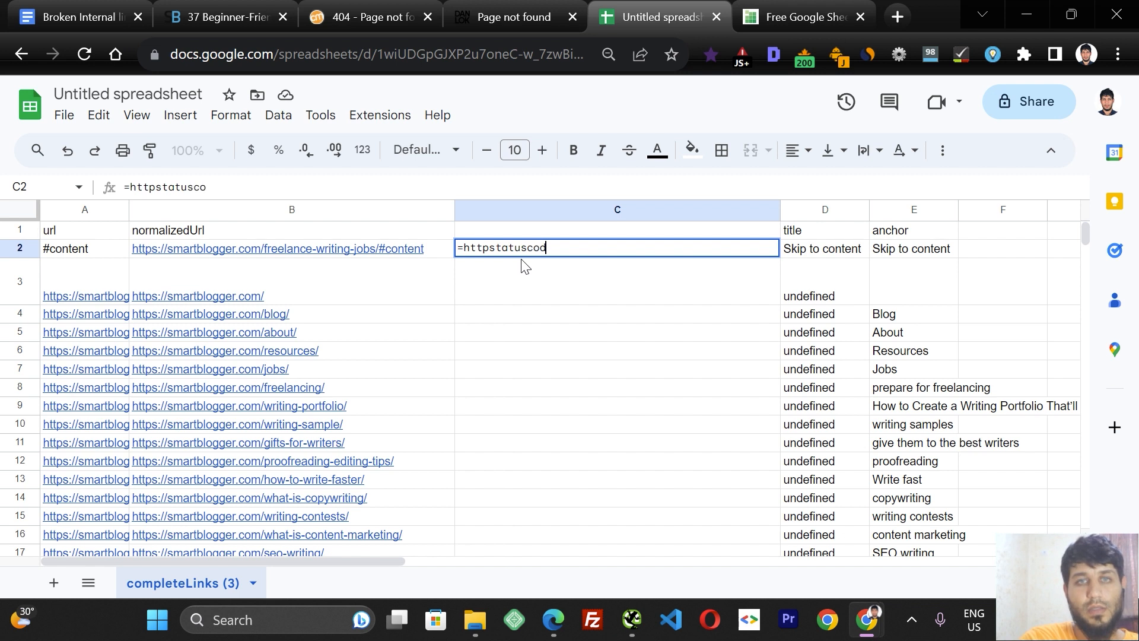
type("de(")
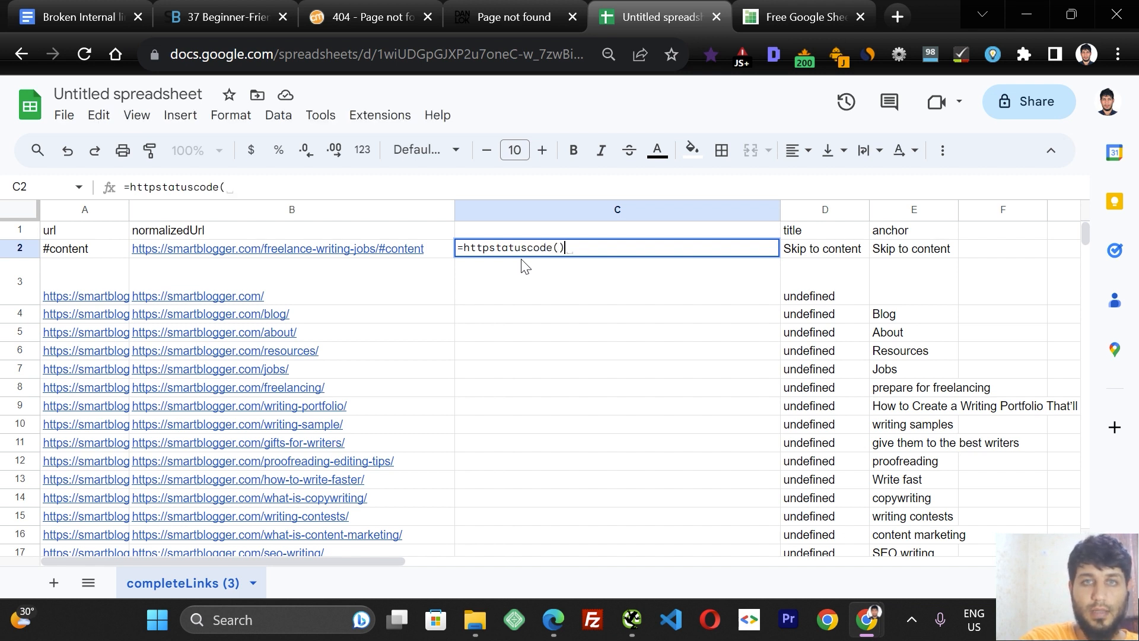
left_click(356, 252)
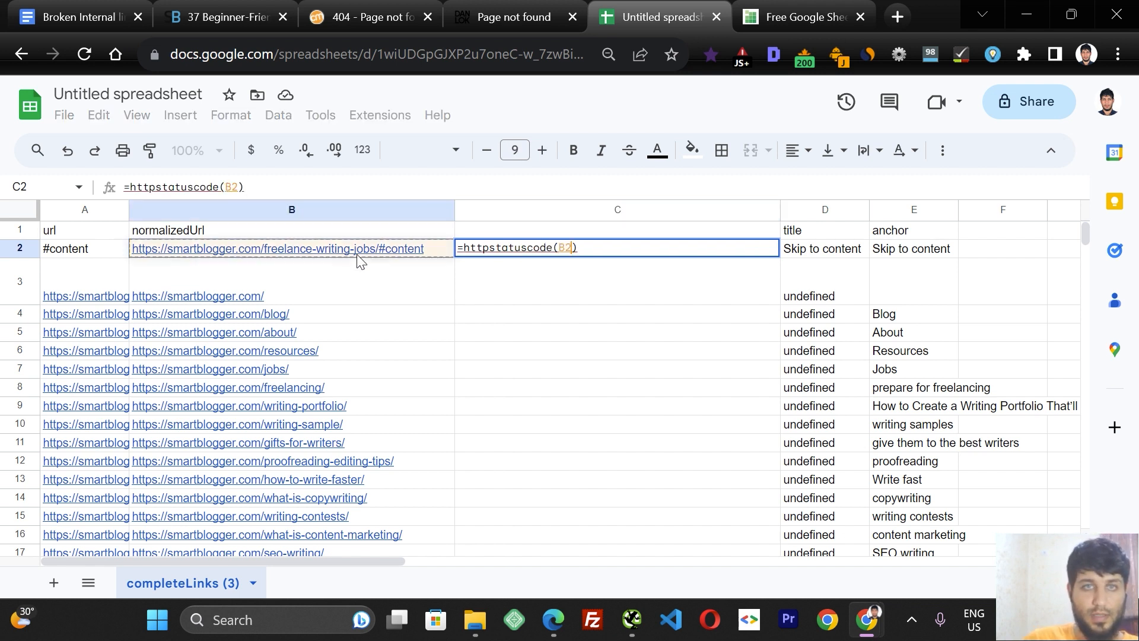
key("Return")
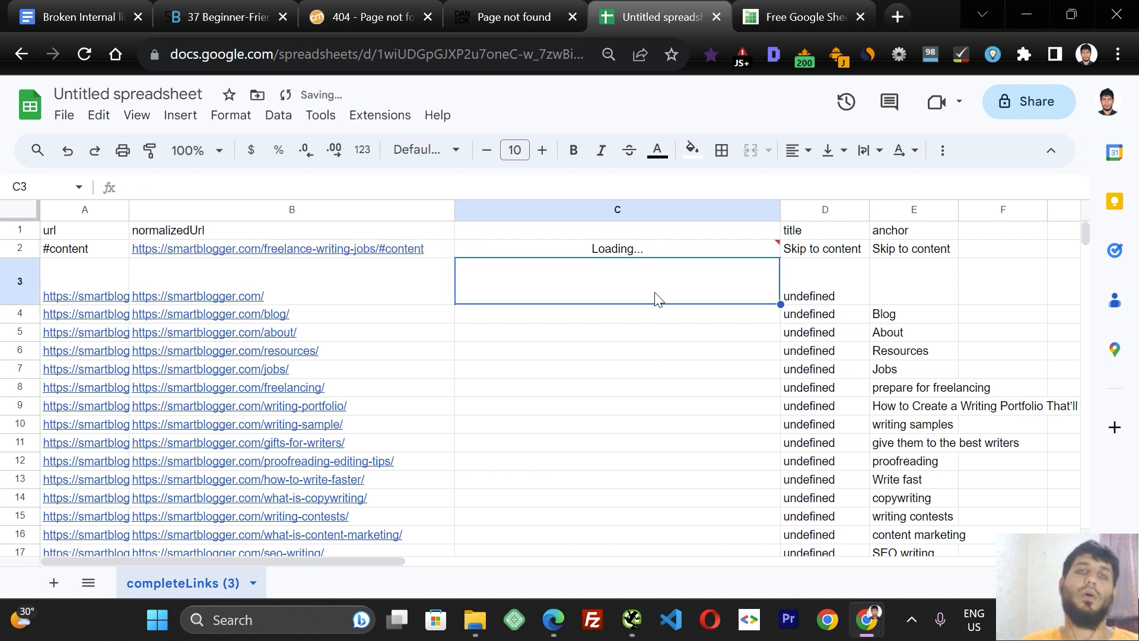
Fill the status code formula down column C for all link rows.
left_click(657, 251)
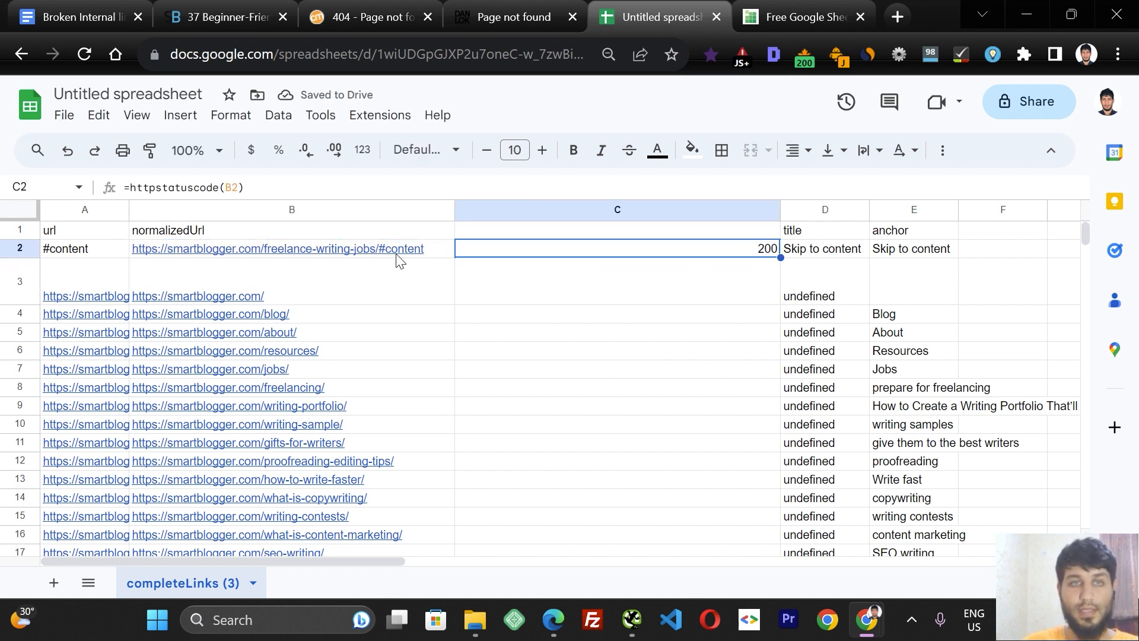
mouse_move(295, 255)
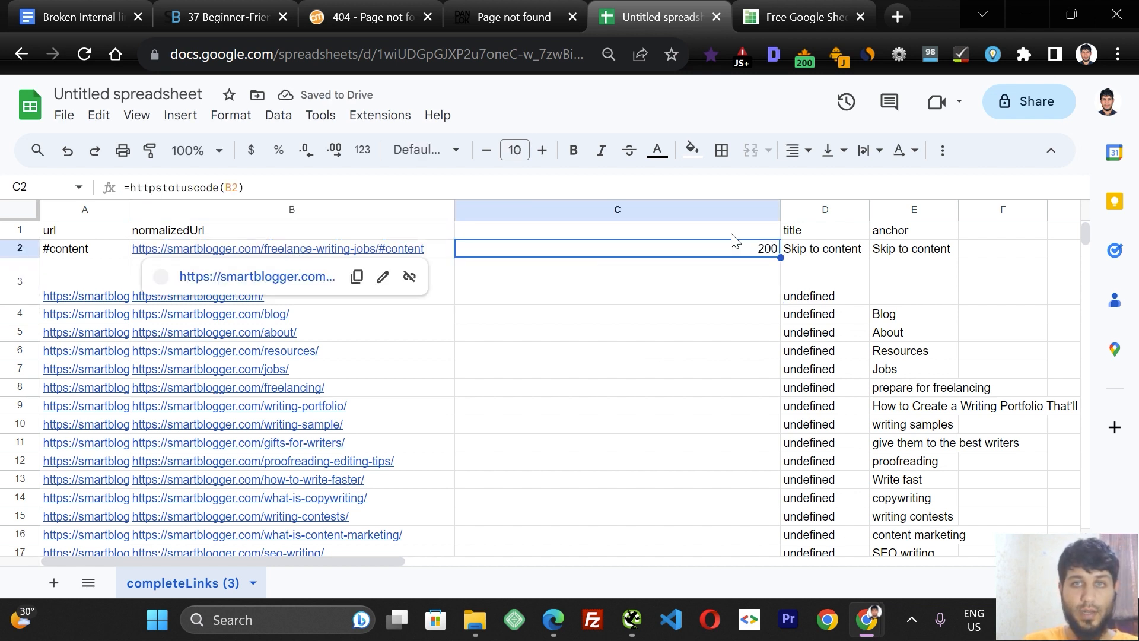
double_click(780, 257)
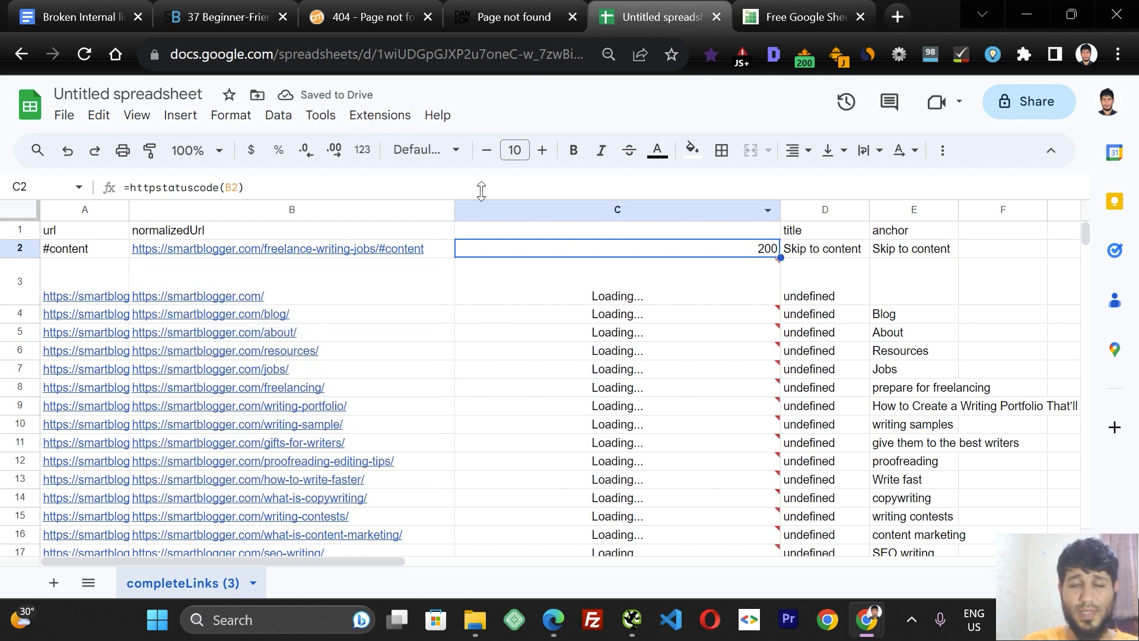
Open Apps Script and review the httpstatuscode function's code, glancing back at the sheet's results.
left_click(376, 116)
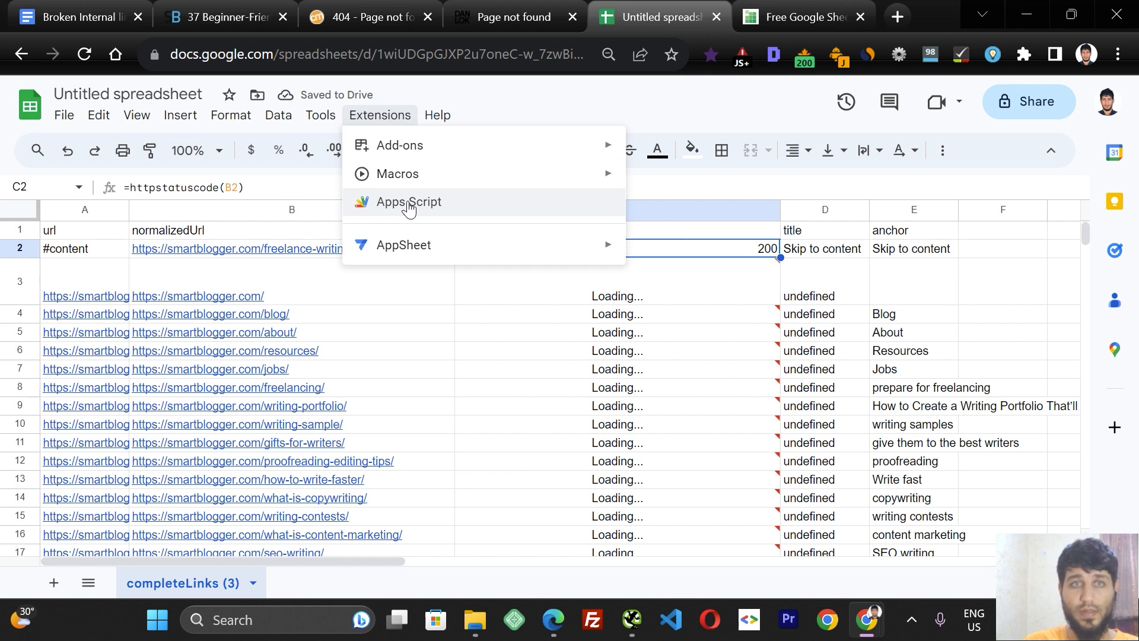
left_click(408, 203)
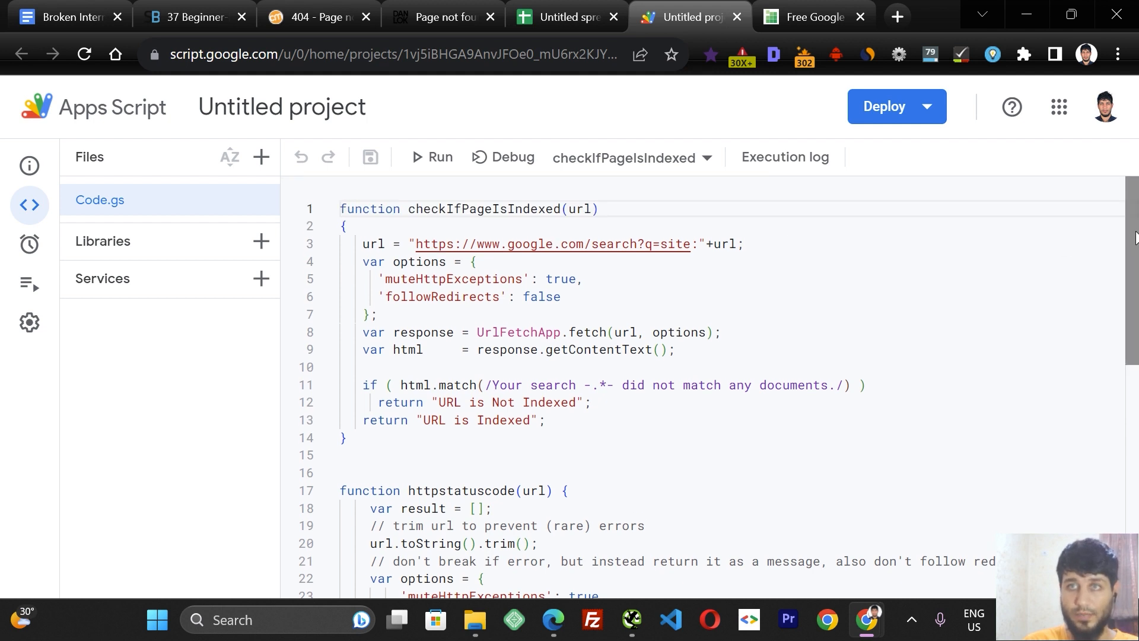
scroll(1134, 237, "down", 3)
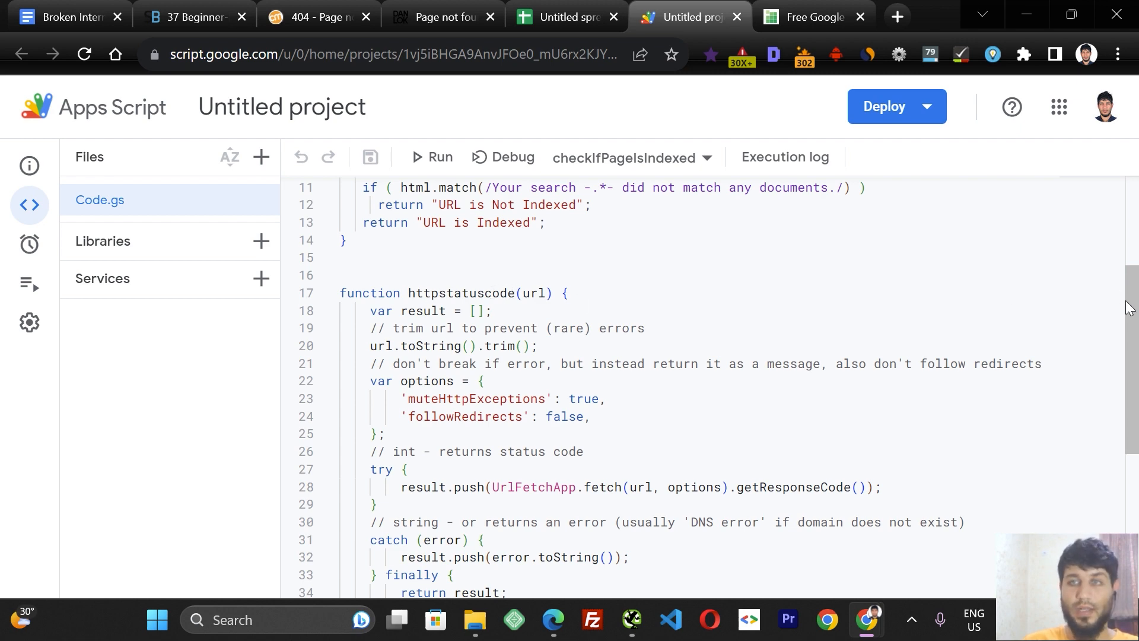
left_click(554, 17)
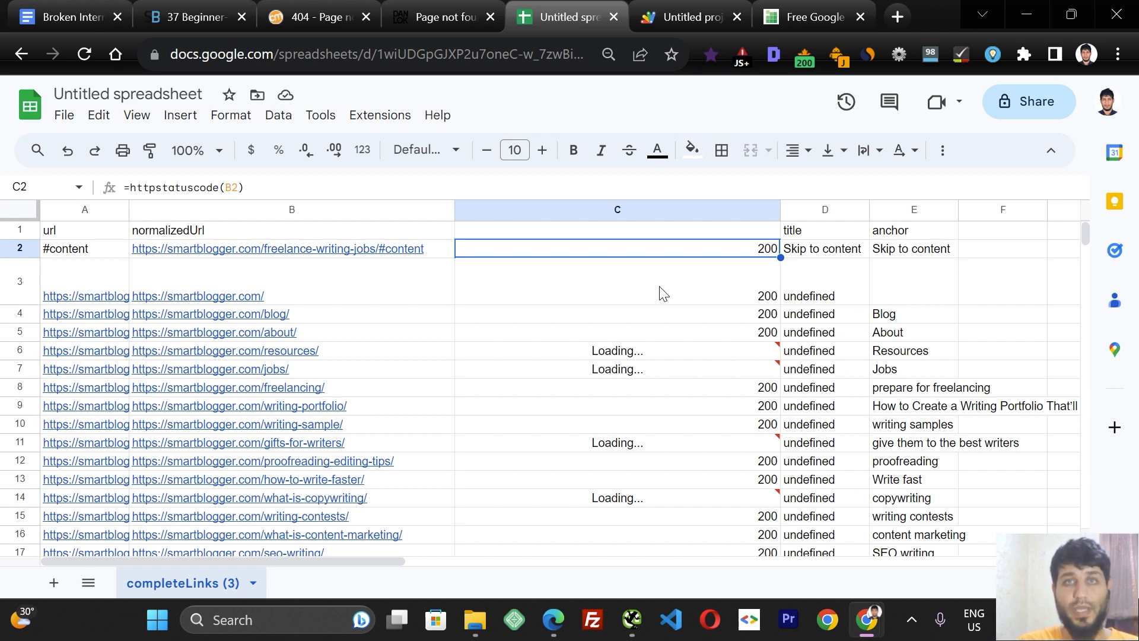
left_click(688, 16)
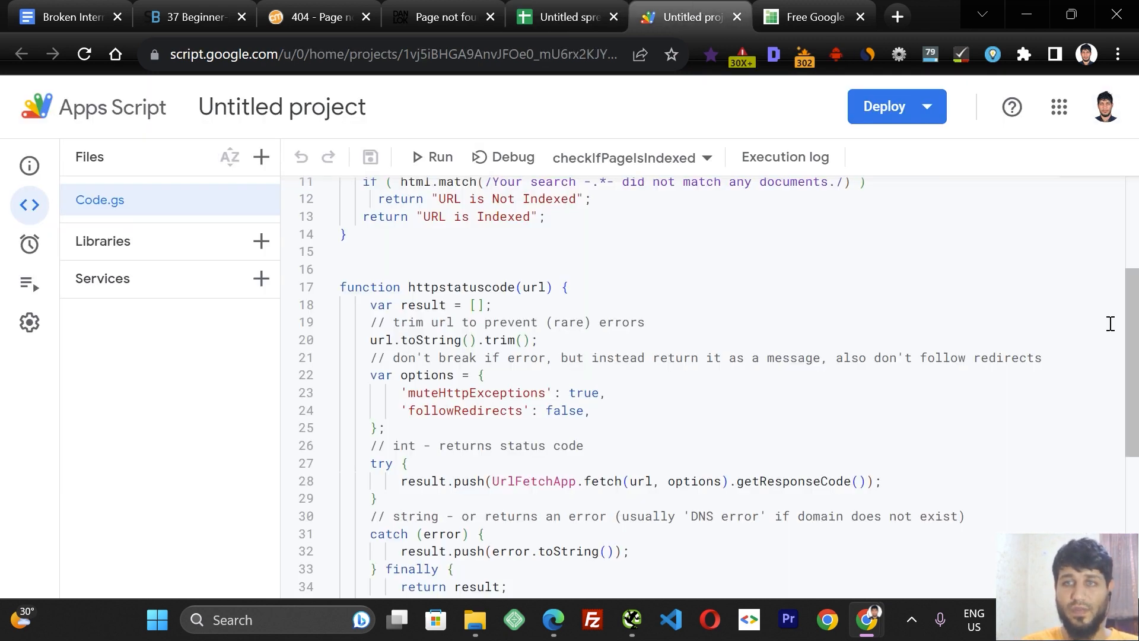
scroll(1134, 328, "down", 3)
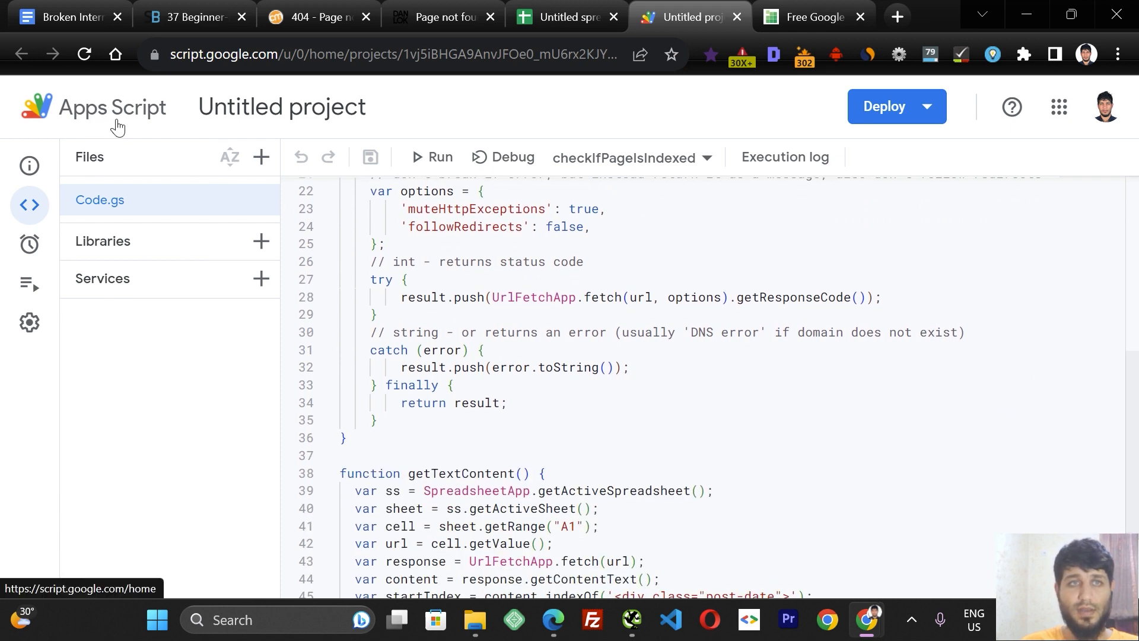
Browse the Keywords in Sheets free SEO scripts page where the status code script comes from.
left_click(813, 17)
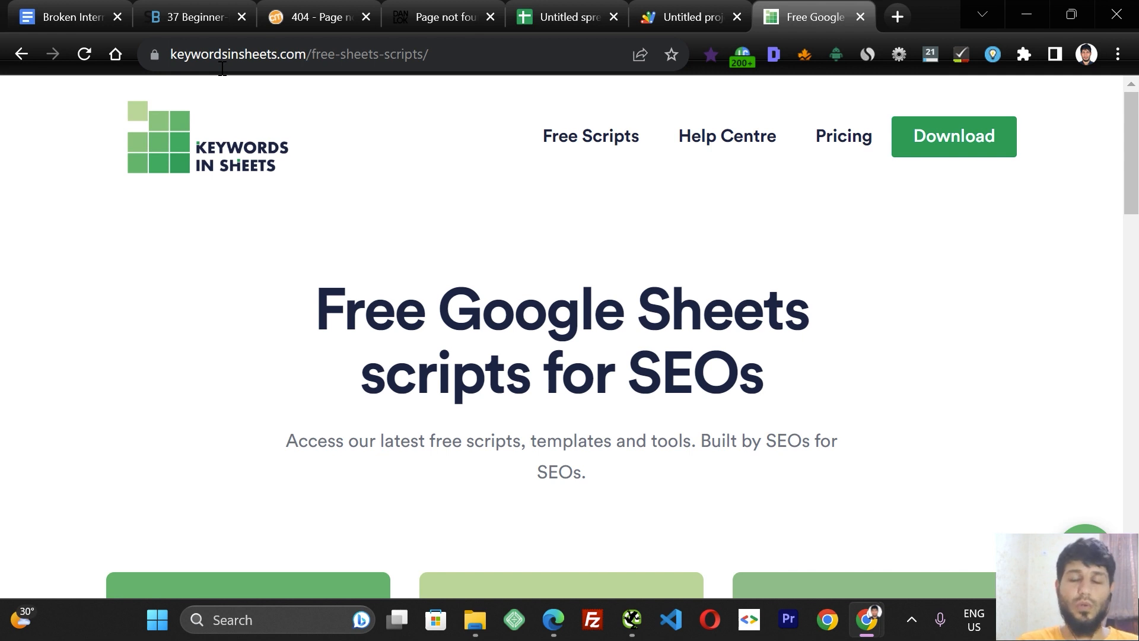
left_click(265, 54)
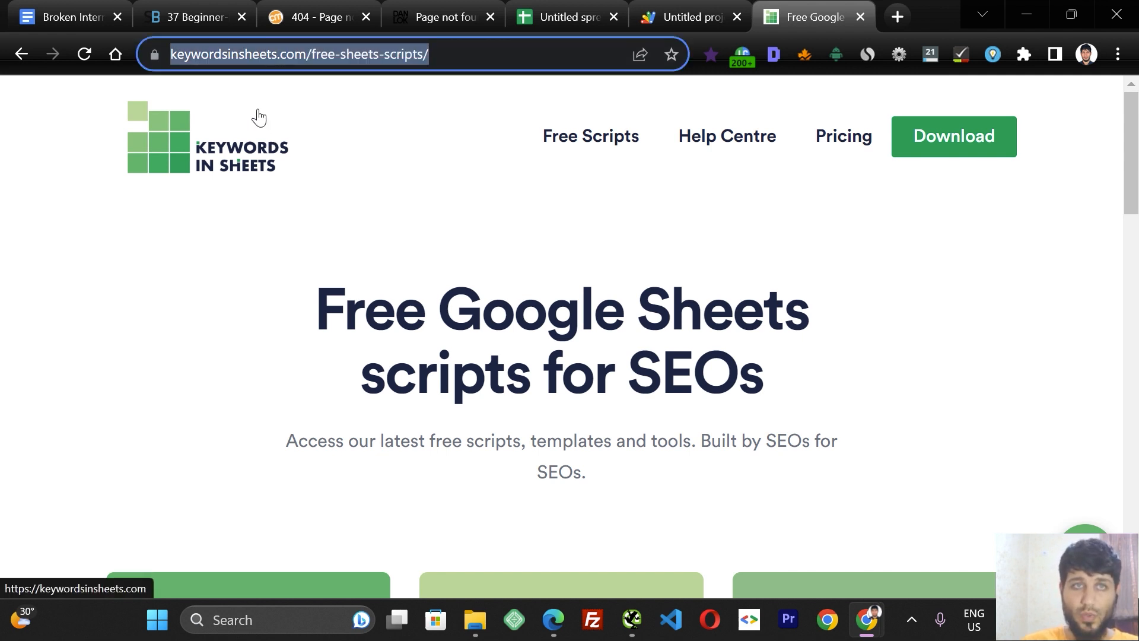
left_click_drag(1133, 172, 641, 522)
left_click(223, 383)
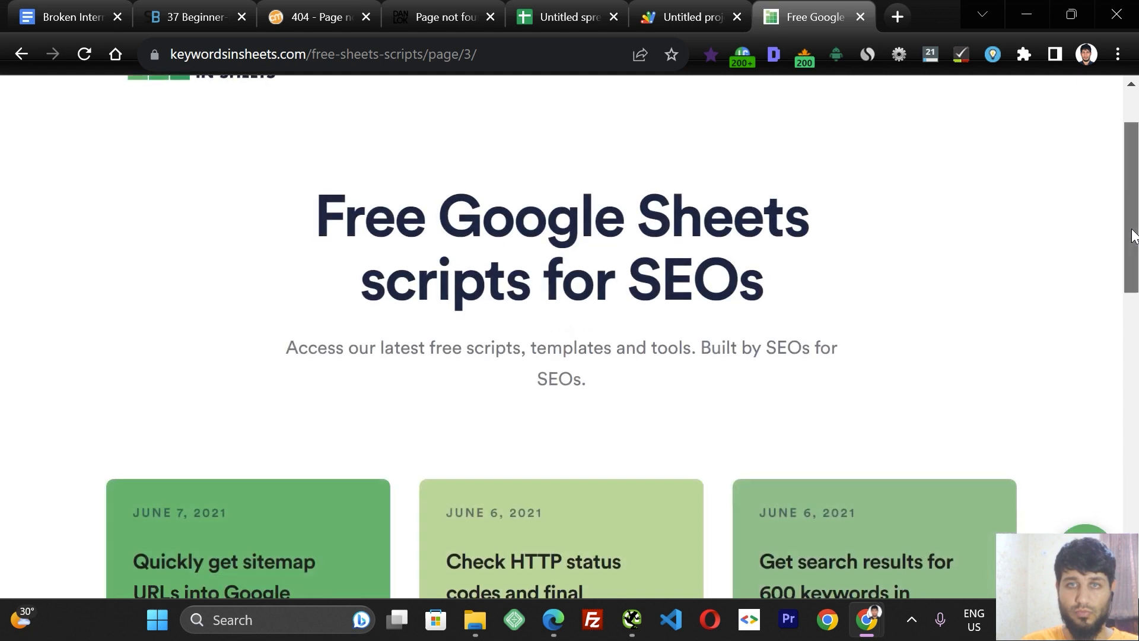
left_click_drag(1131, 230, 1106, 404)
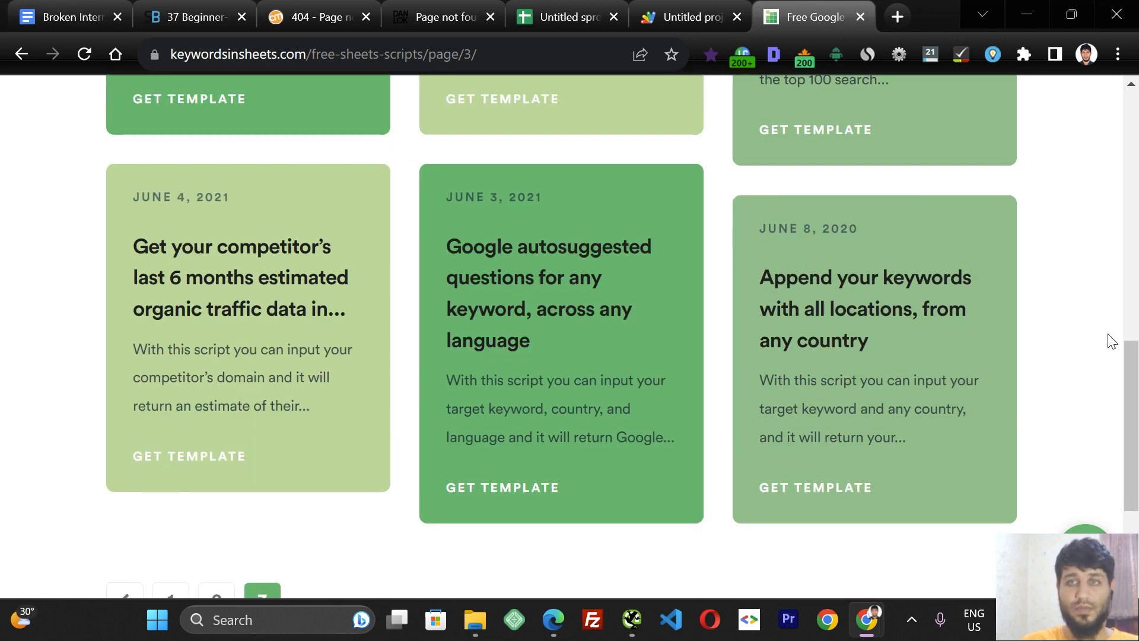
scroll(1111, 341, "up", 10)
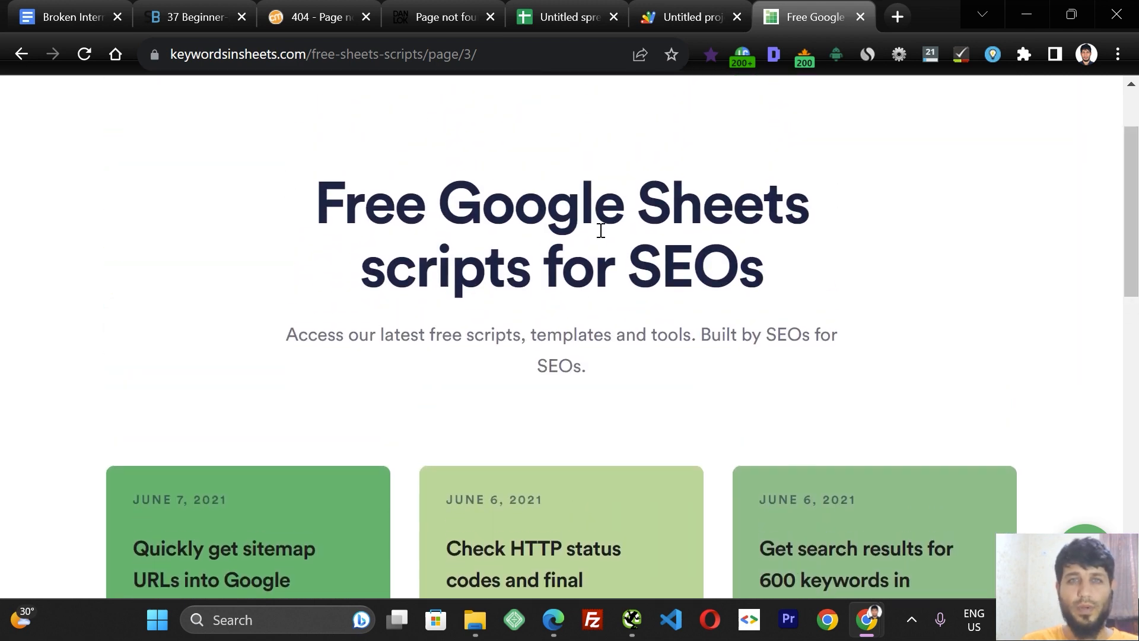
left_click(666, 8)
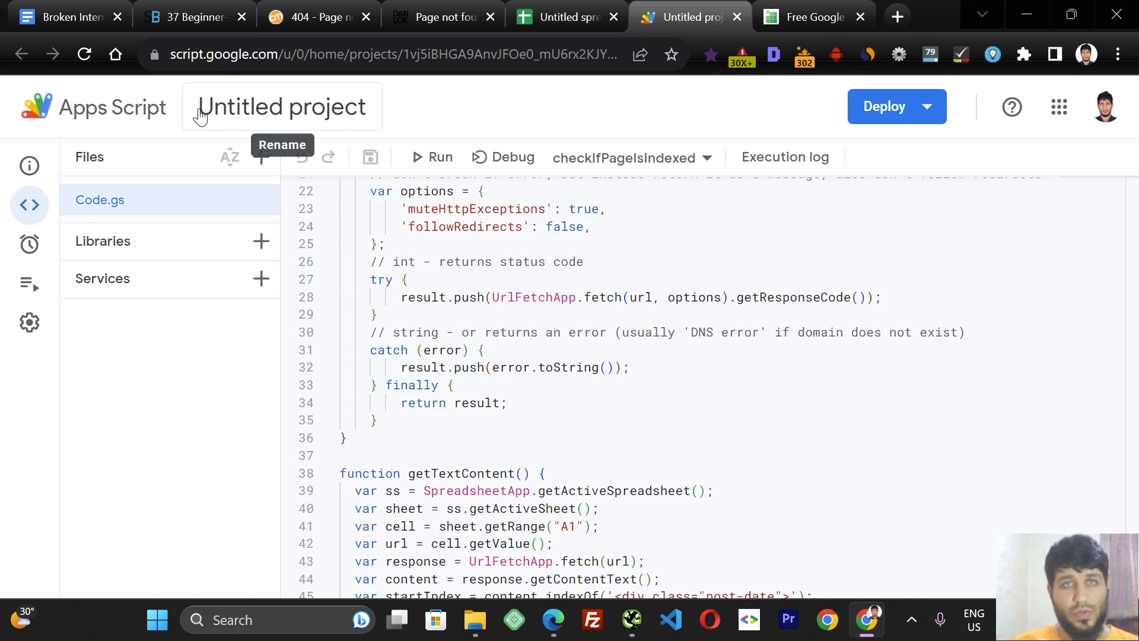
Add a filter to the sheet and filter the status code column to show only the 404 values.
left_click(550, 16)
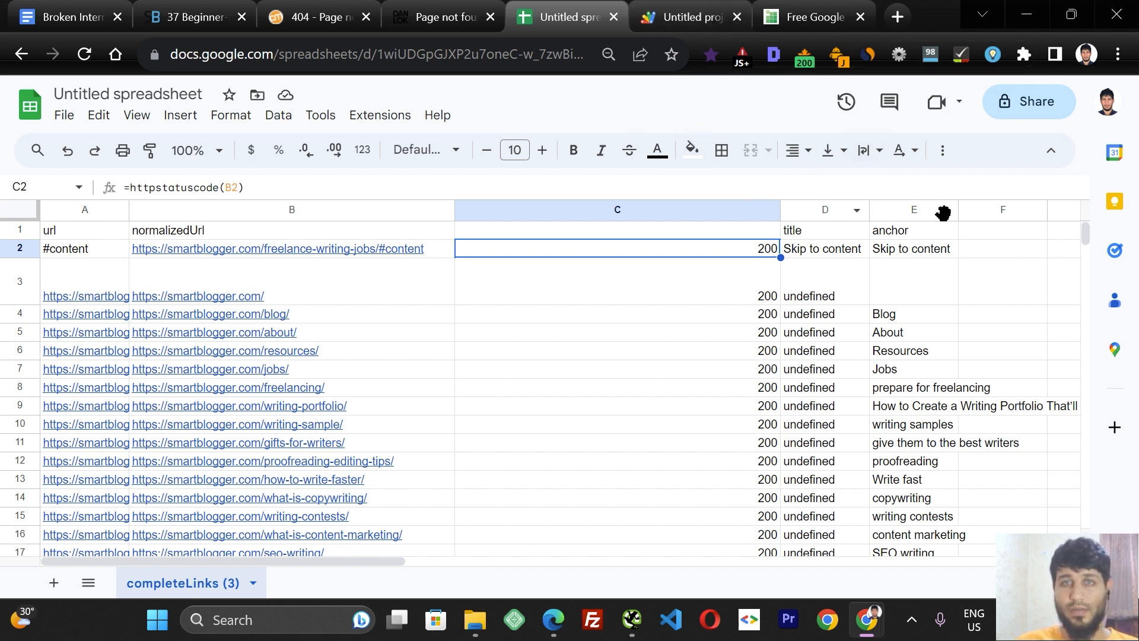
scroll(1094, 254, "down", 3)
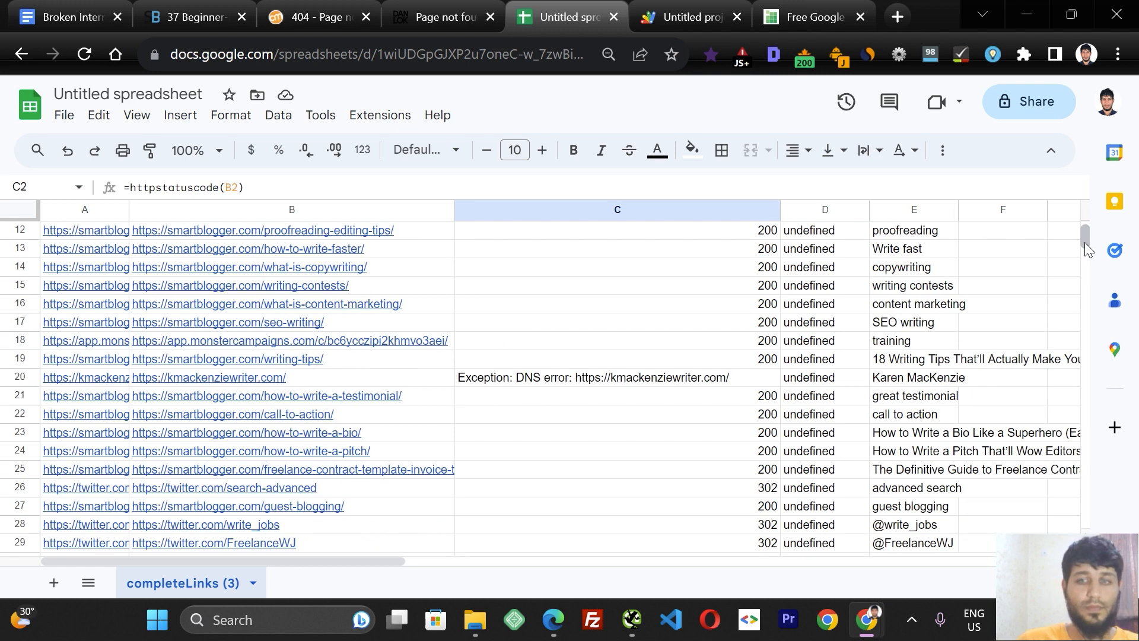
key("ctrl+minus")
key("ctrl+minus")
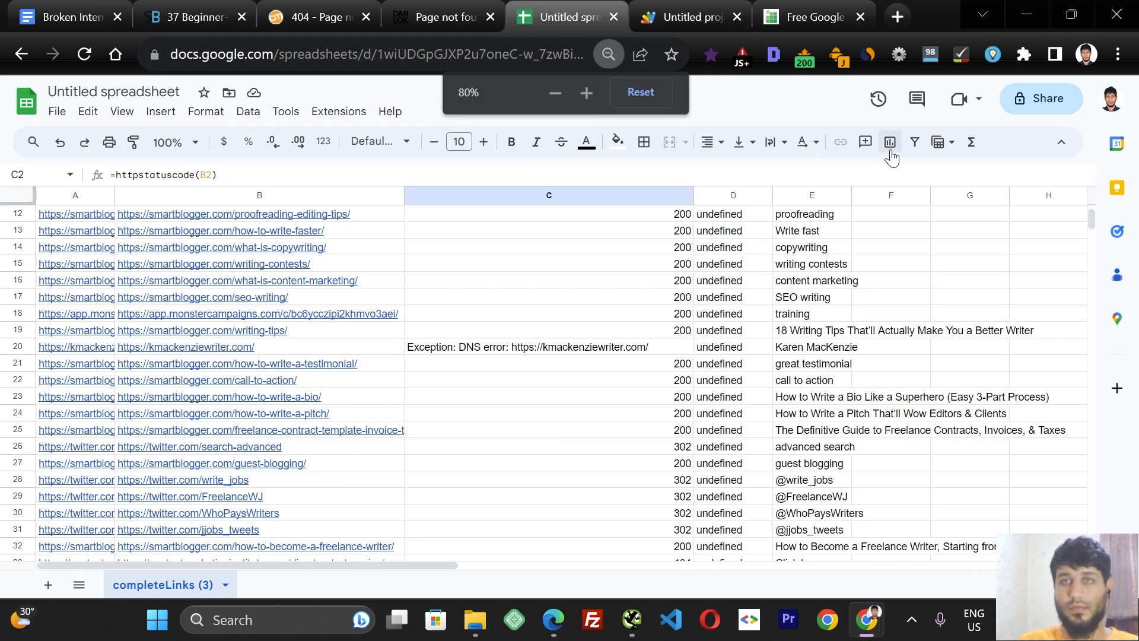
left_click(913, 142)
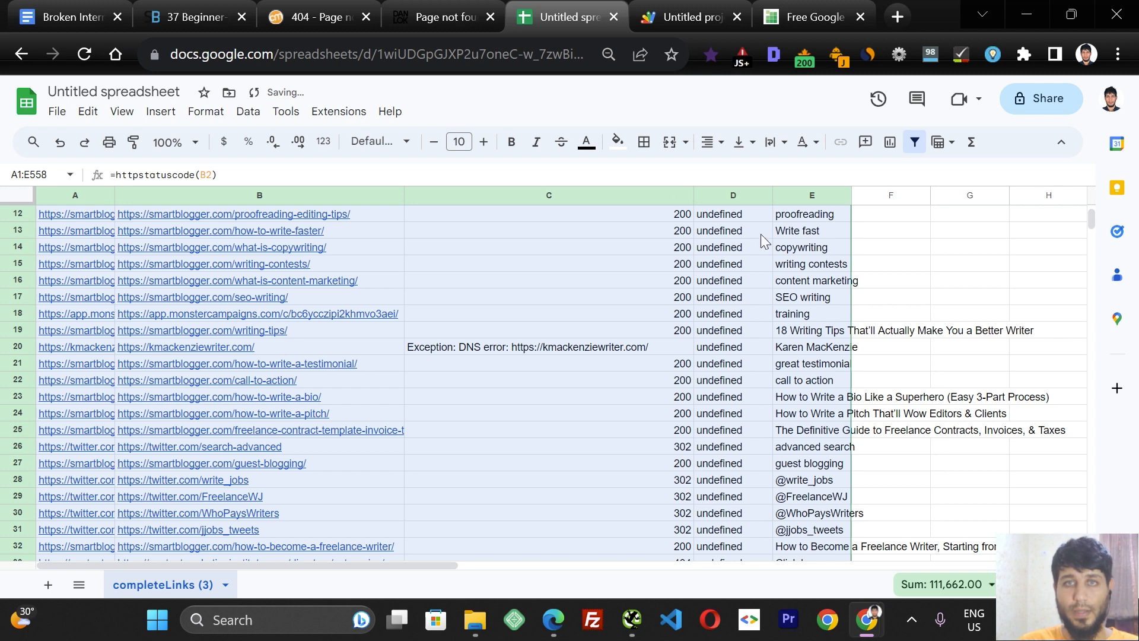
scroll(1089, 238, "up", 4)
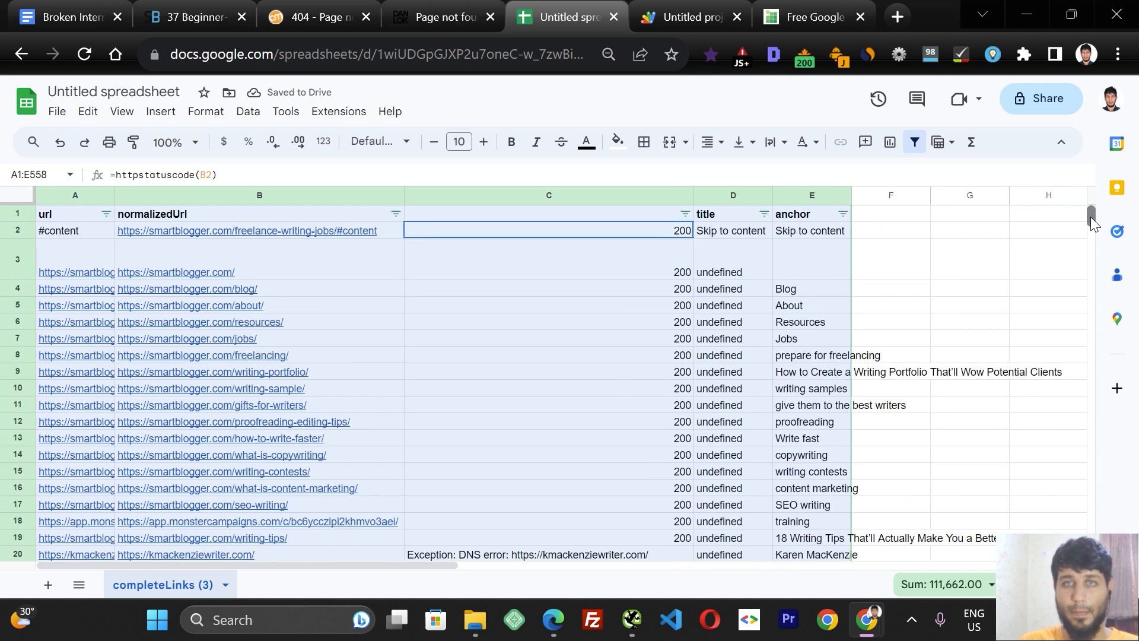
left_click(685, 214)
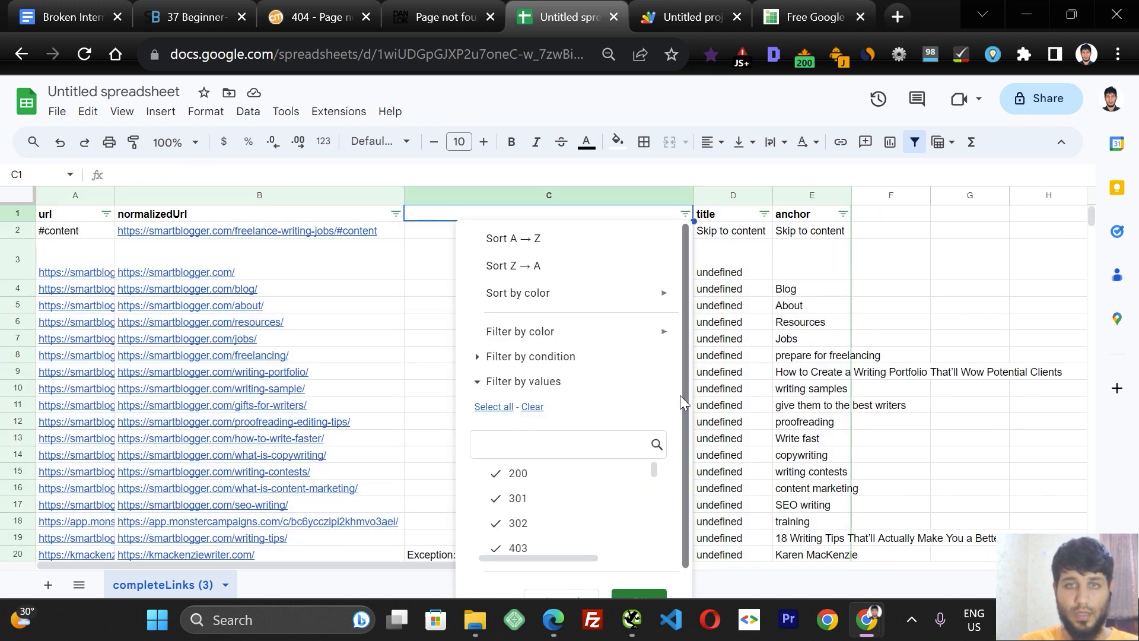
scroll(682, 415, "down", 1)
left_click(532, 377)
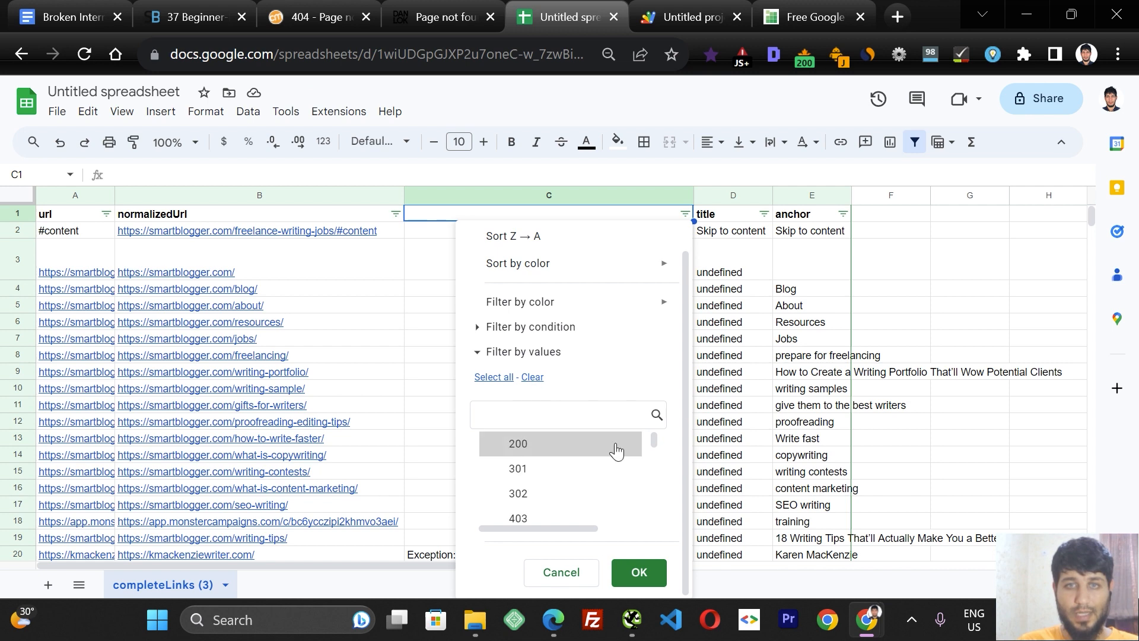
left_click_drag(653, 439, 655, 454)
left_click(550, 487)
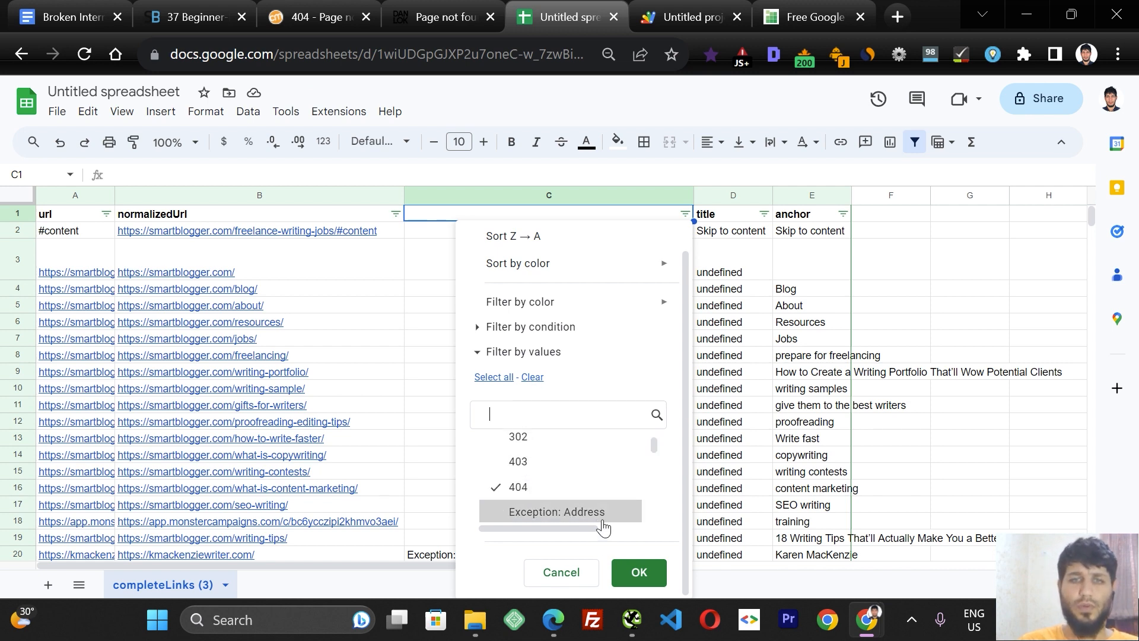
left_click(641, 572)
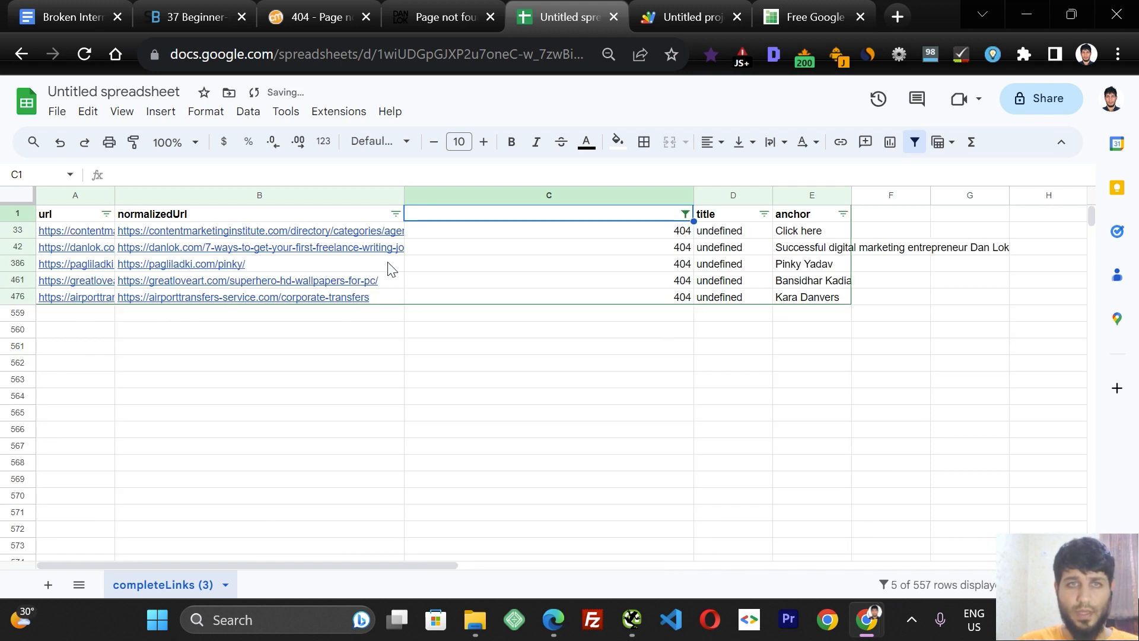
Widen the normalizedUrl and url columns so the filtered links are readable.
left_click_drag(404, 195, 460, 195)
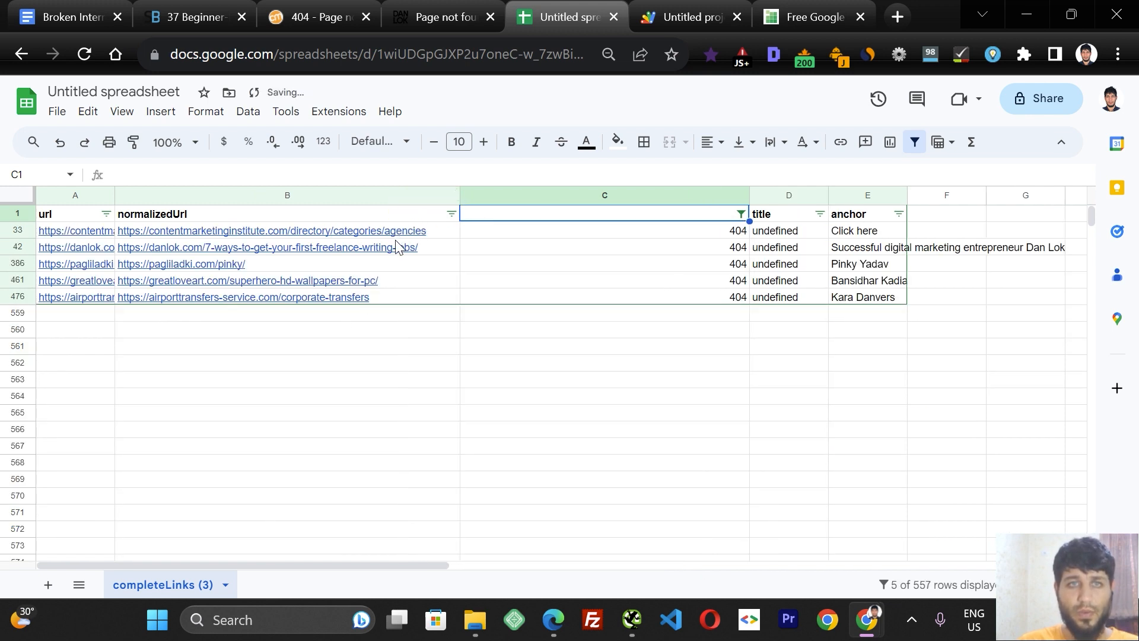
mouse_move(277, 303)
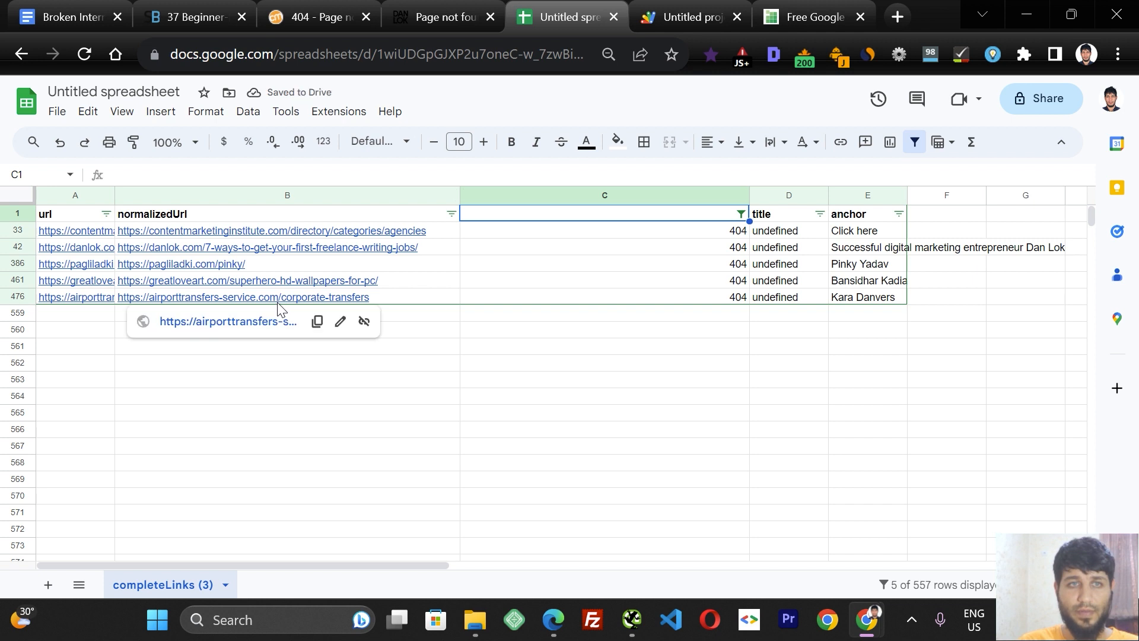
left_click_drag(115, 195, 194, 200)
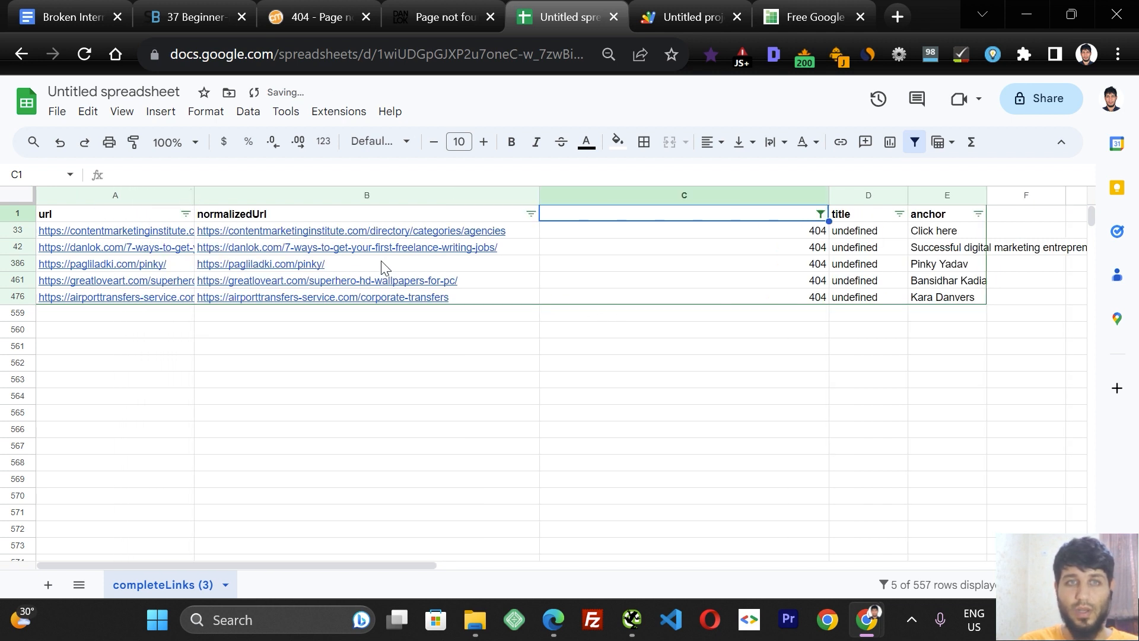
Open the danlok.com and Content Marketing Institute 404 links from the filtered sheet to verify them in the browser.
left_click(258, 250)
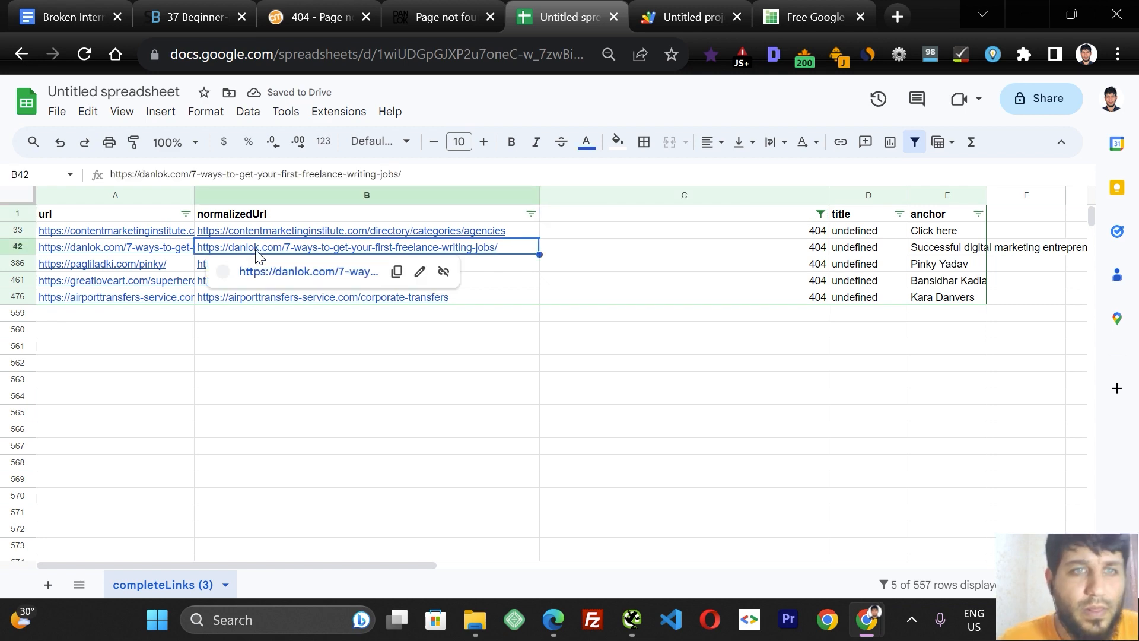
left_click(284, 272)
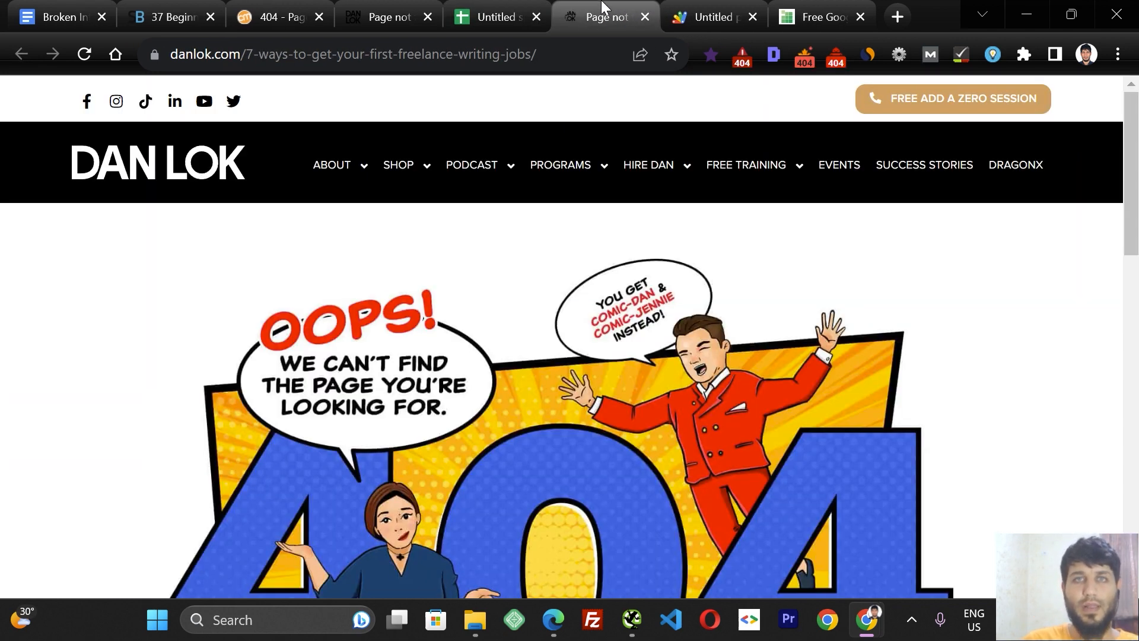
left_click(644, 18)
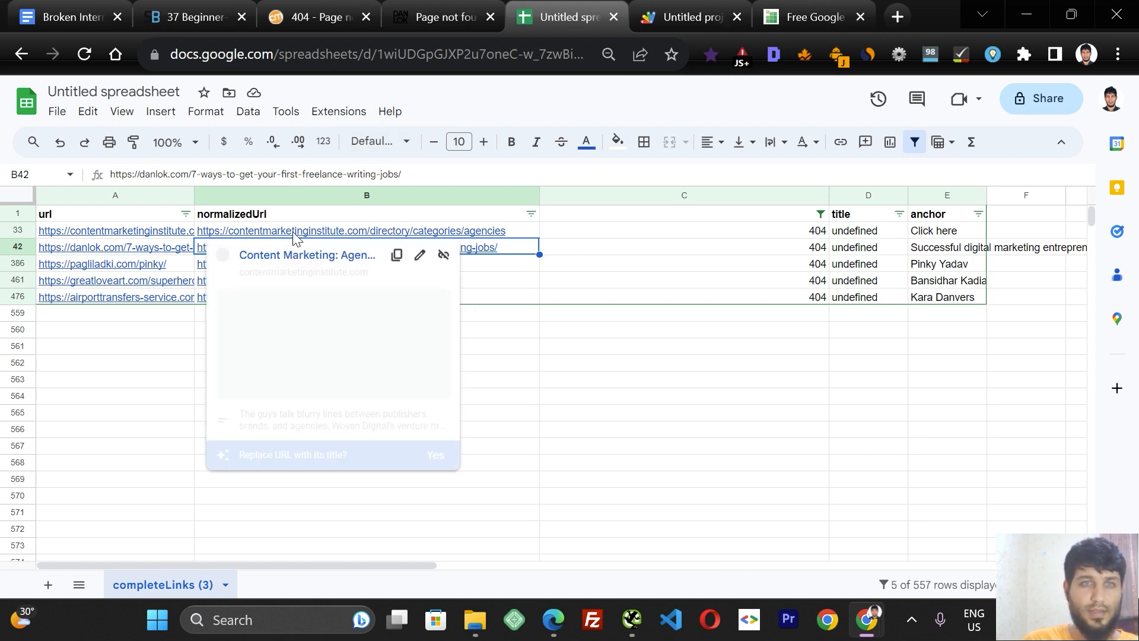
left_click(316, 260)
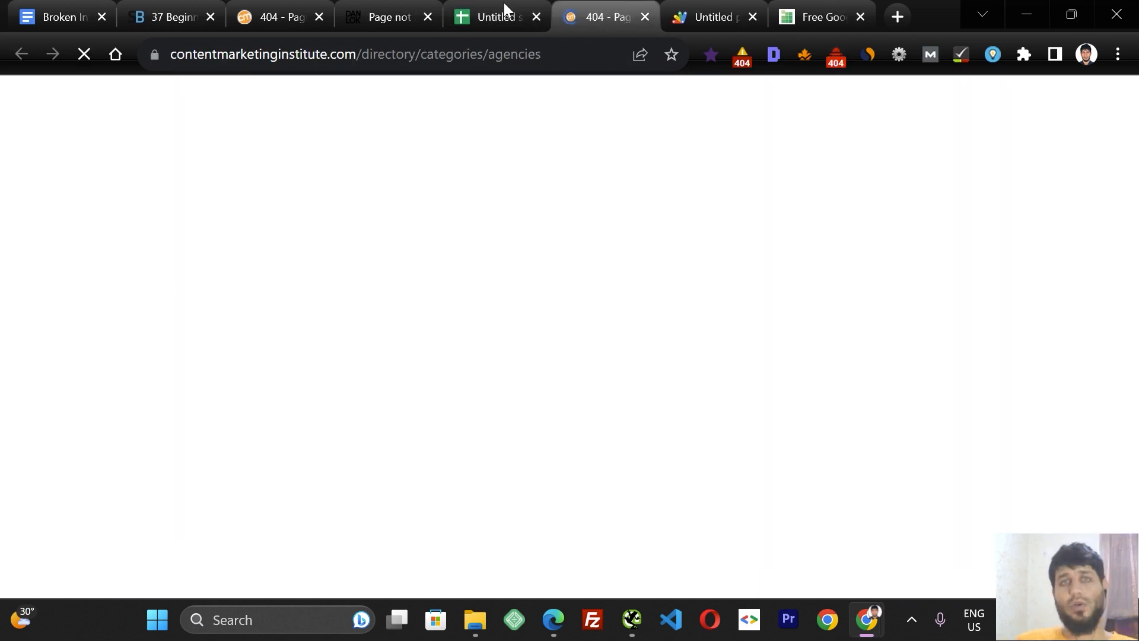
left_click(498, 7)
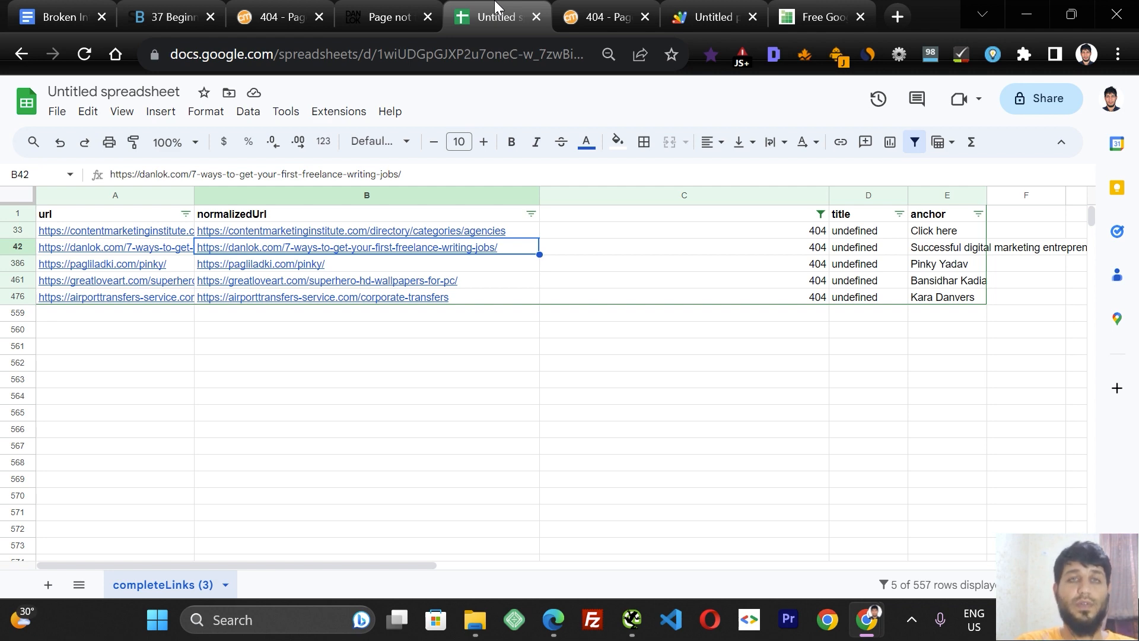
left_click(639, 15)
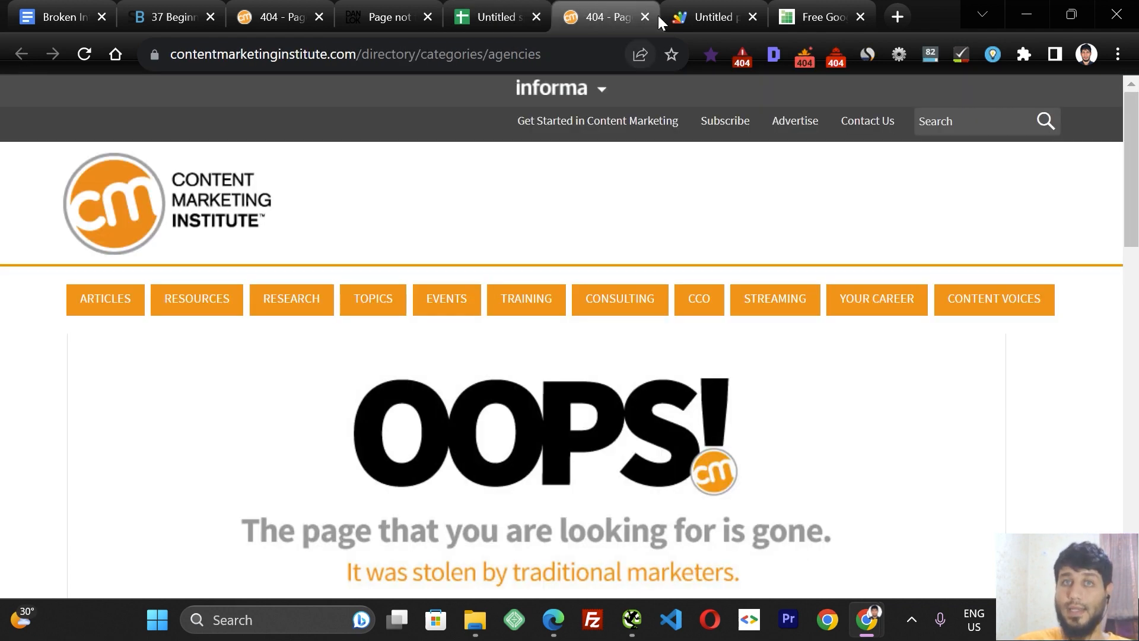
left_click(646, 17)
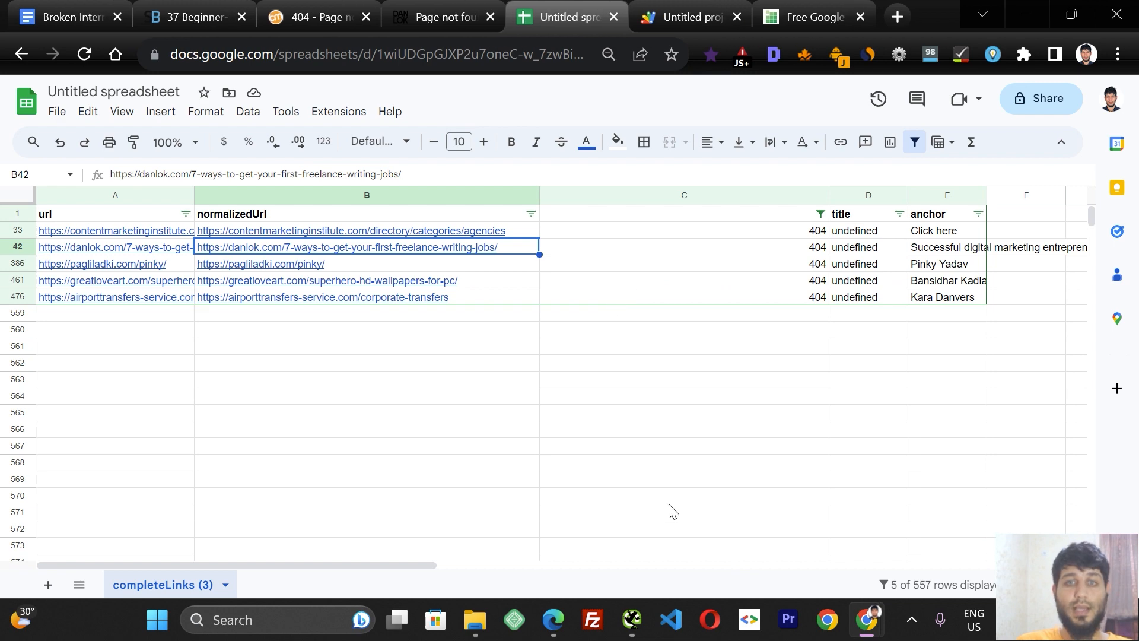
Switch to Screaming Frog and review the crawl's overview summary.
left_click(636, 624)
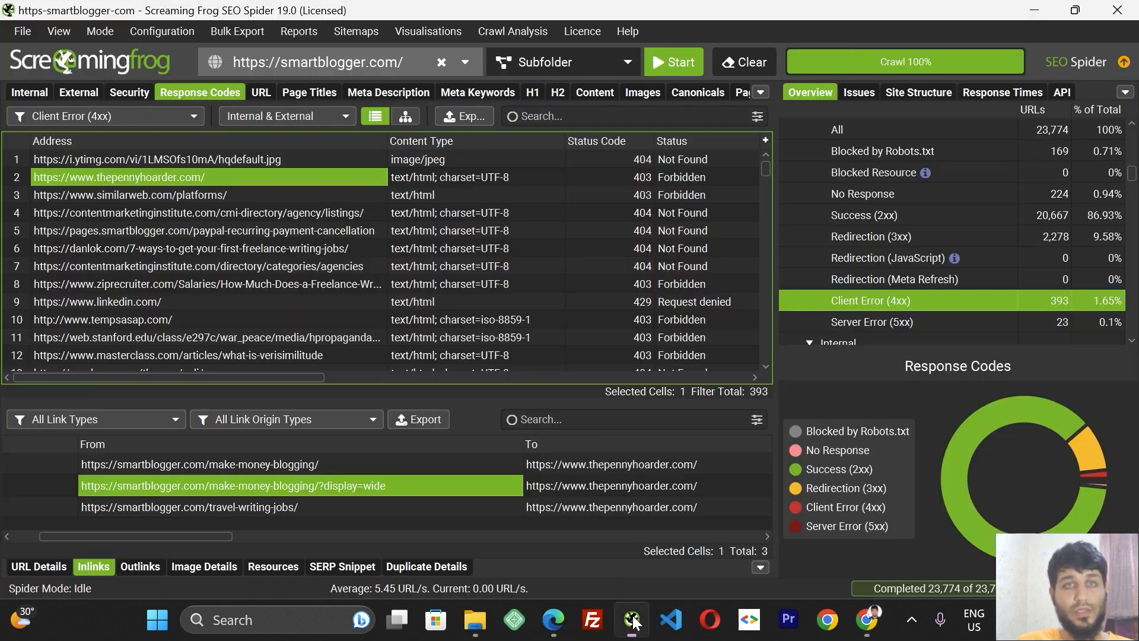
scroll(1112, 185, "up", 10)
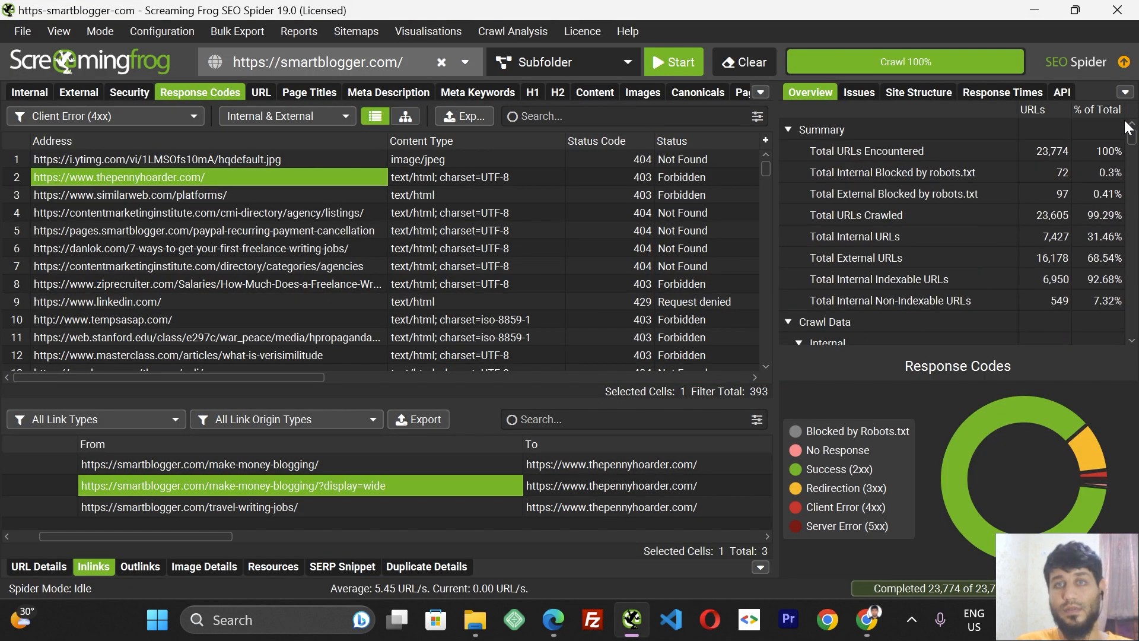
left_click(928, 138)
left_click(1030, 150)
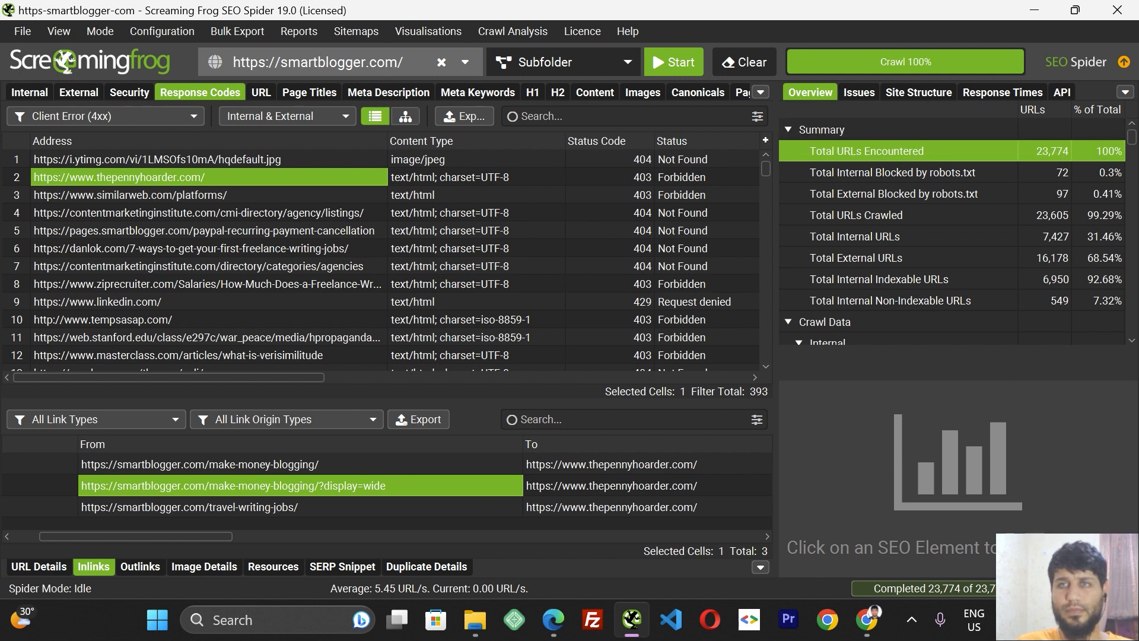
left_click(1131, 176)
Show Response Codes filtered to Client Error (4xx) for internal and external URLs.
left_click(29, 92)
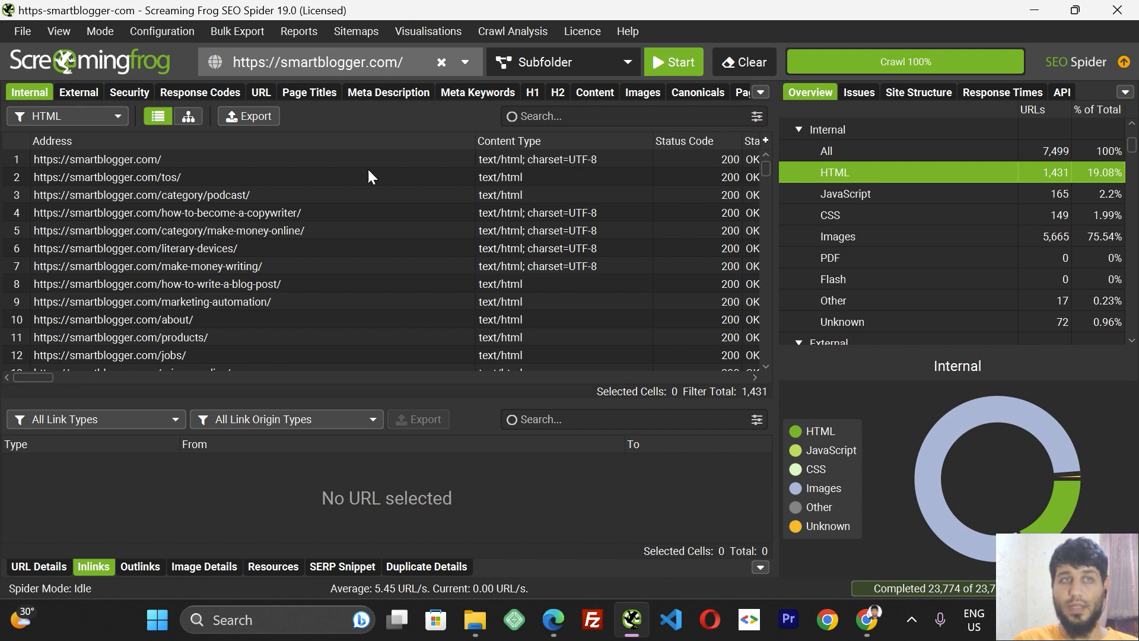
left_click(210, 92)
left_click(150, 118)
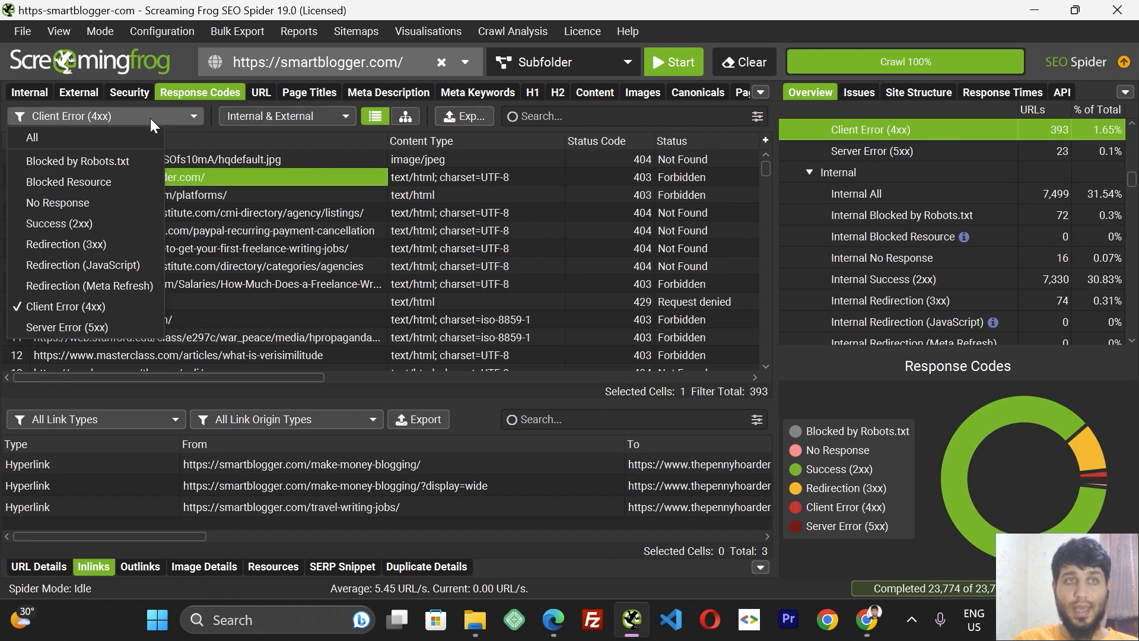
left_click(102, 304)
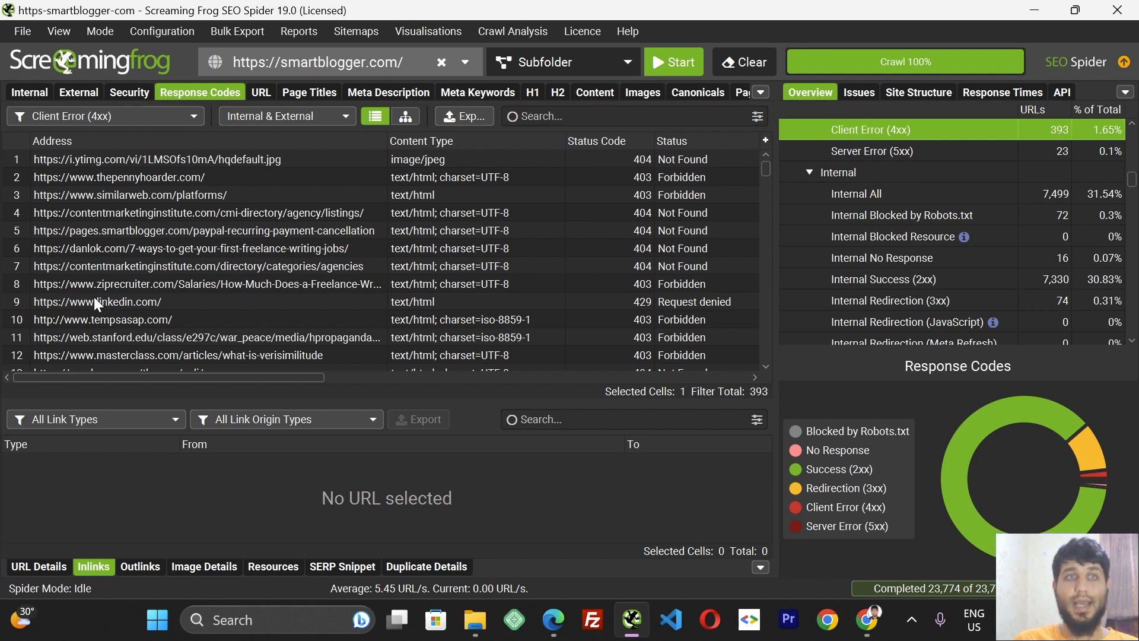
left_click_drag(766, 166, 767, 155)
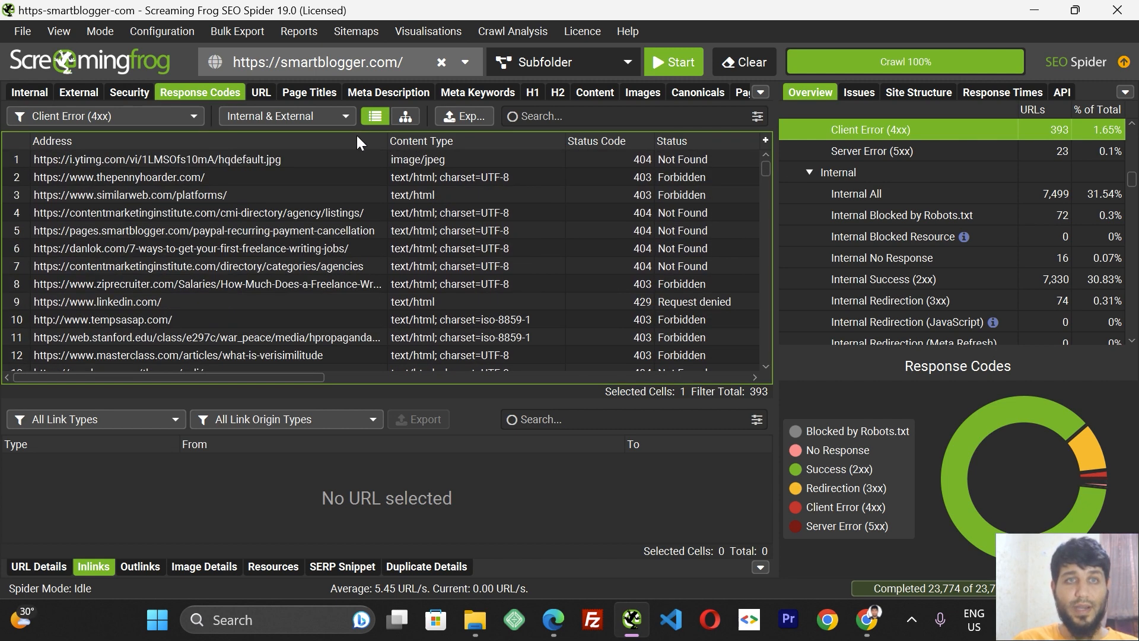
left_click(343, 118)
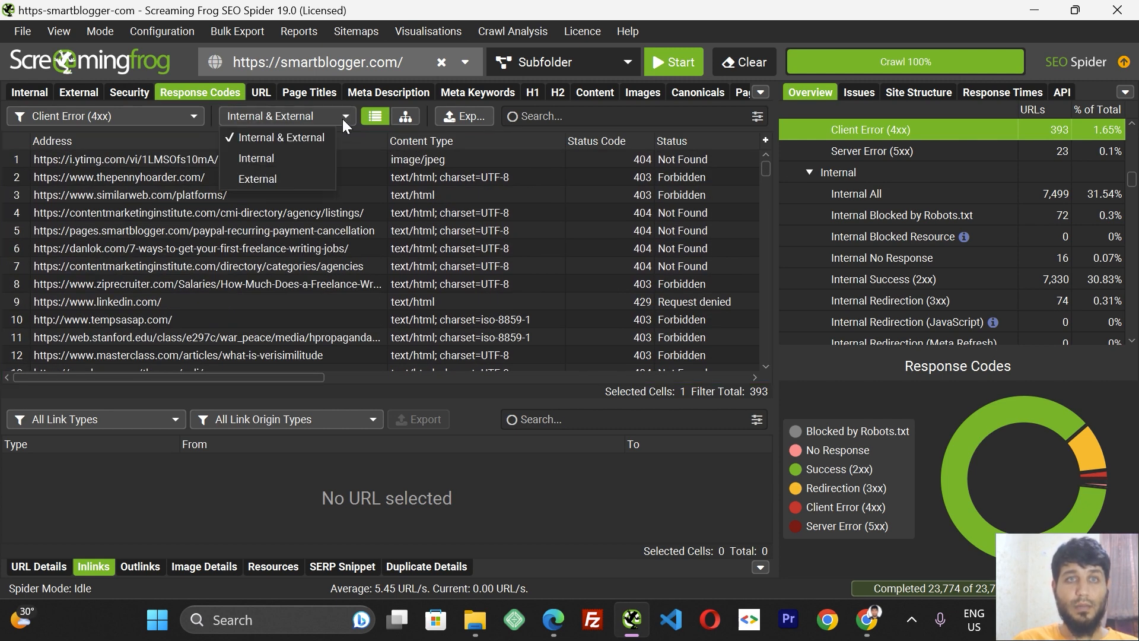
left_click(283, 140)
Open the thepennyhoarder.com 403 link from the Client Error (4xx) list in the browser to check it, then close that tab.
left_click(765, 168)
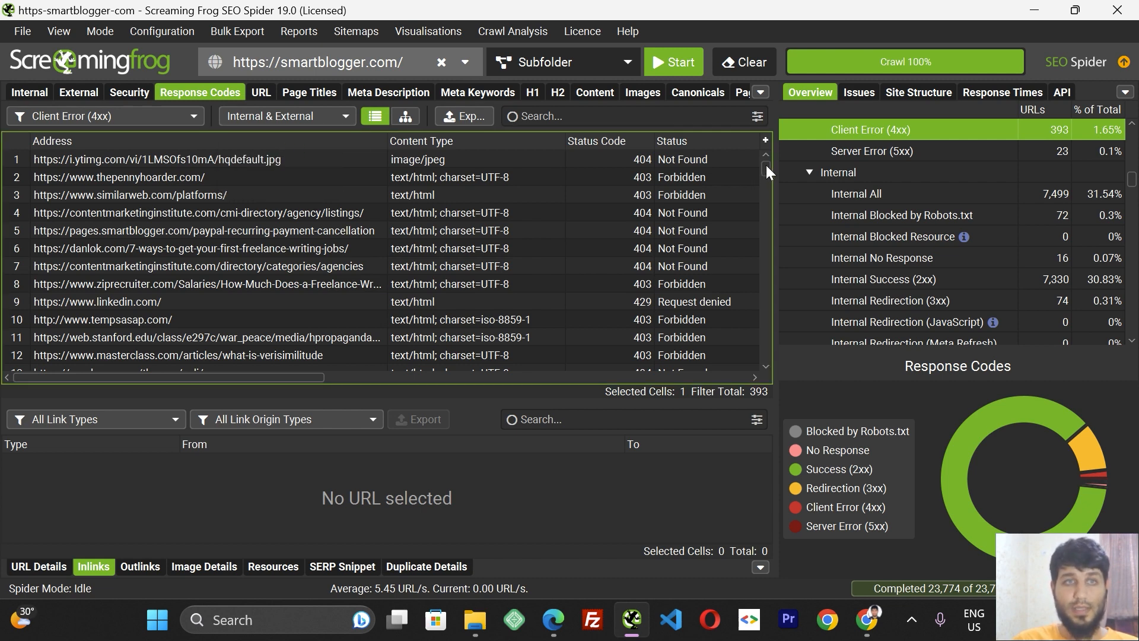
left_click(137, 179)
right_click(137, 179)
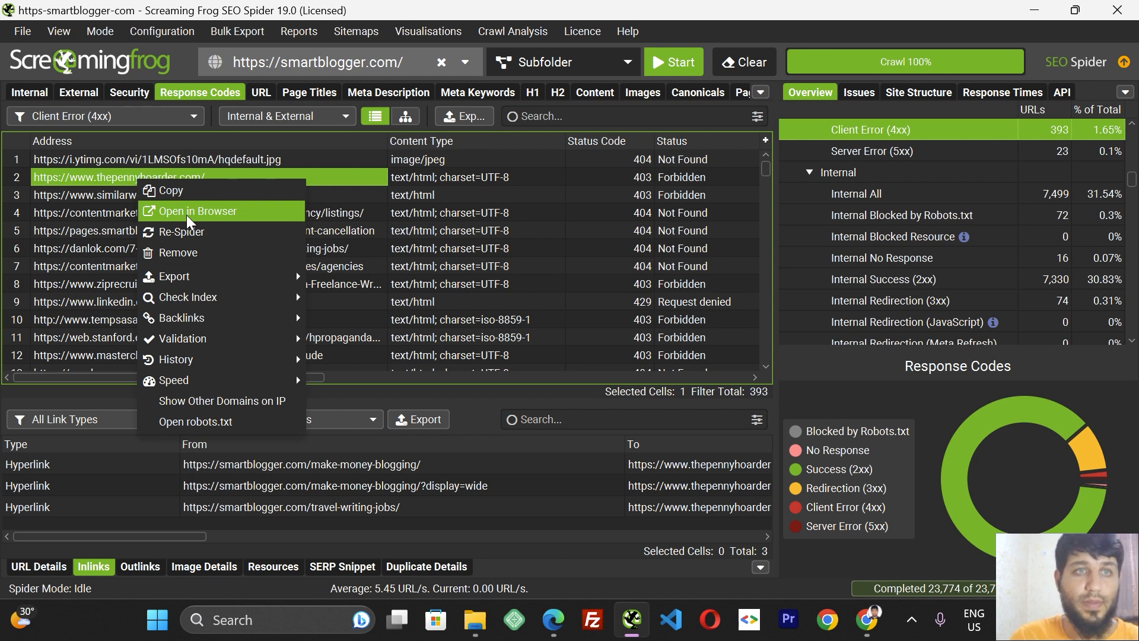
left_click(186, 215)
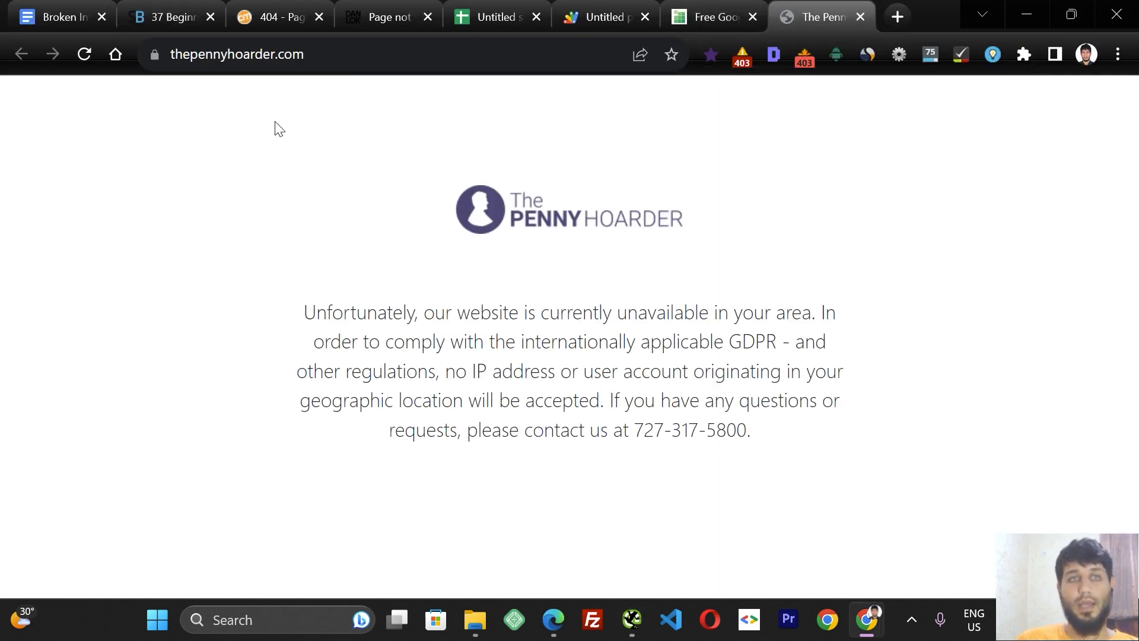
left_click(861, 15)
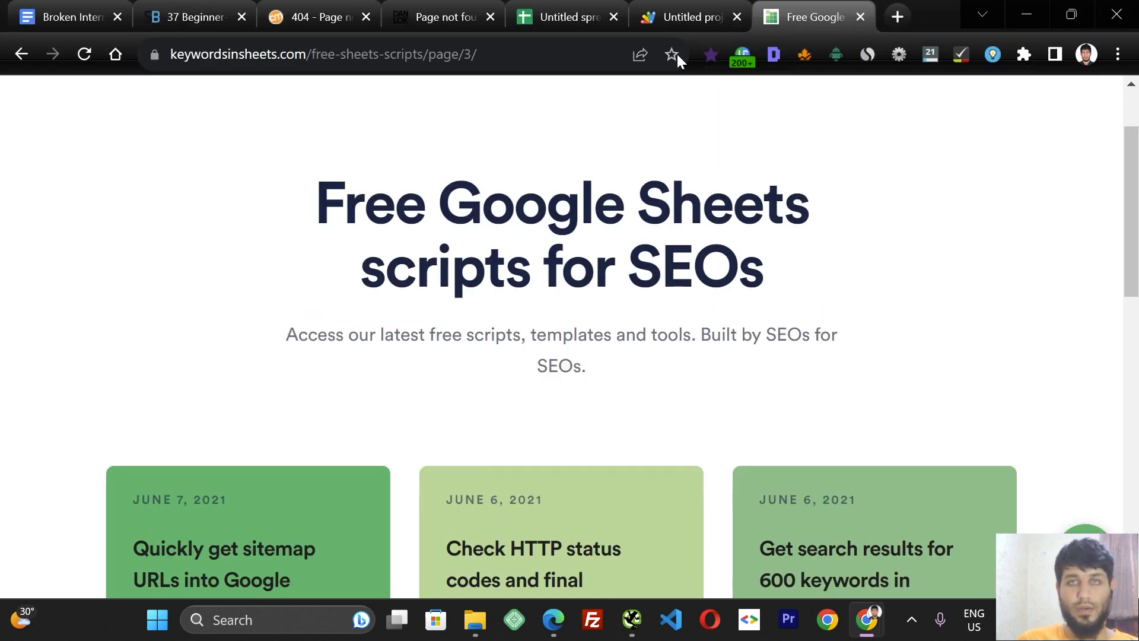
left_click(632, 619)
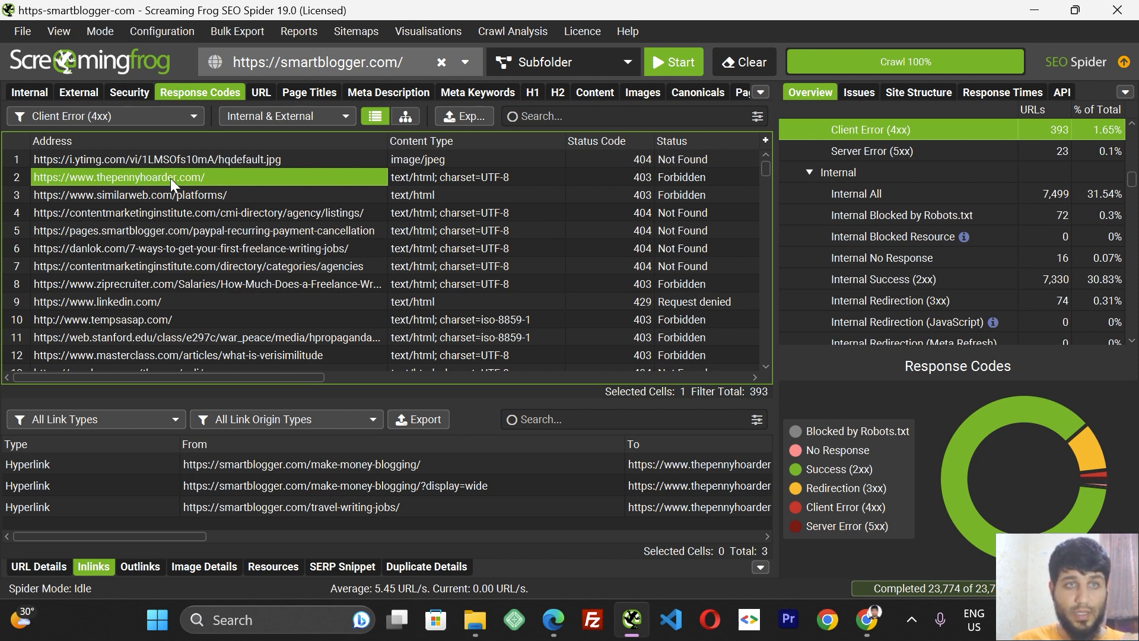
Show the inlinks of the thepennyhoarder.com link and open the linking make-money-blogging page in the browser.
left_click(55, 568)
left_click(94, 571)
left_click(235, 469)
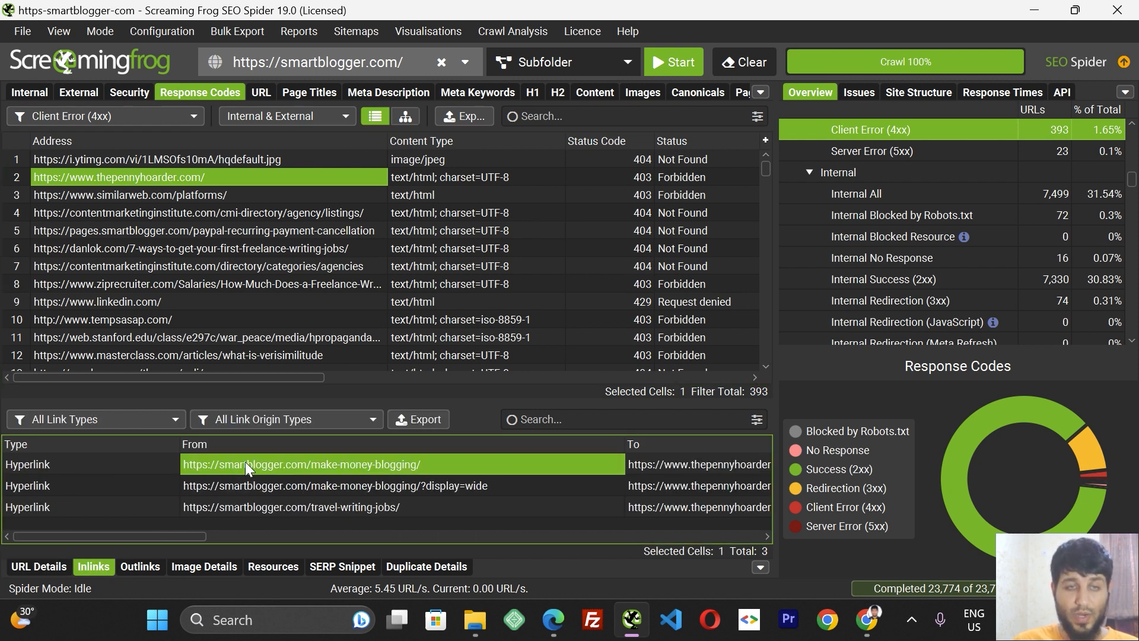
left_click_drag(158, 537, 212, 552)
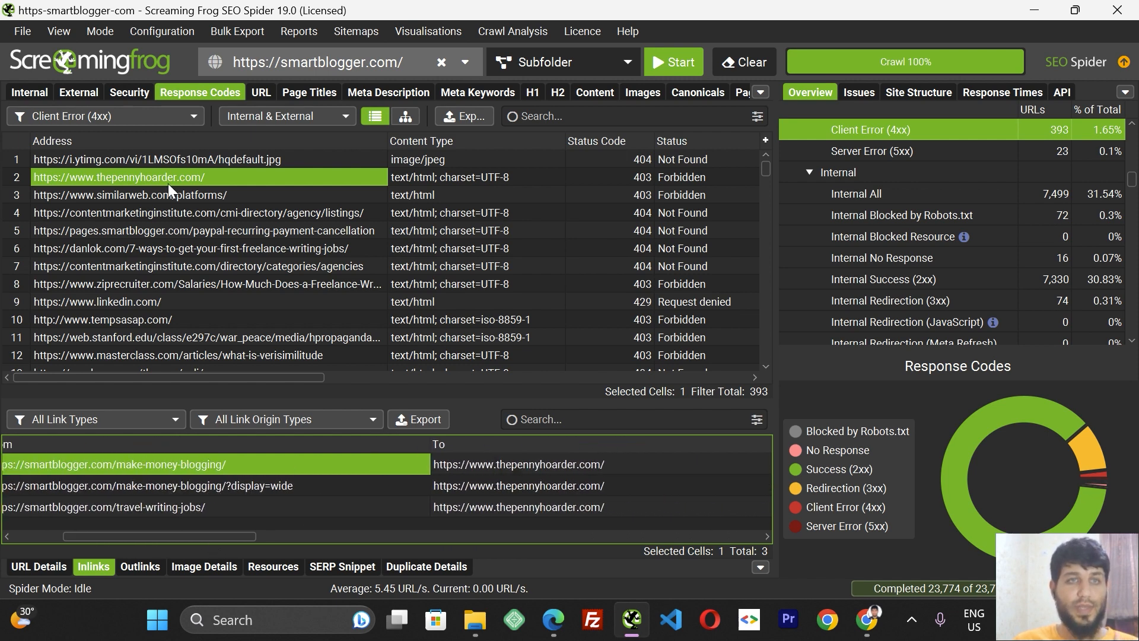
left_click_drag(204, 537, 183, 537)
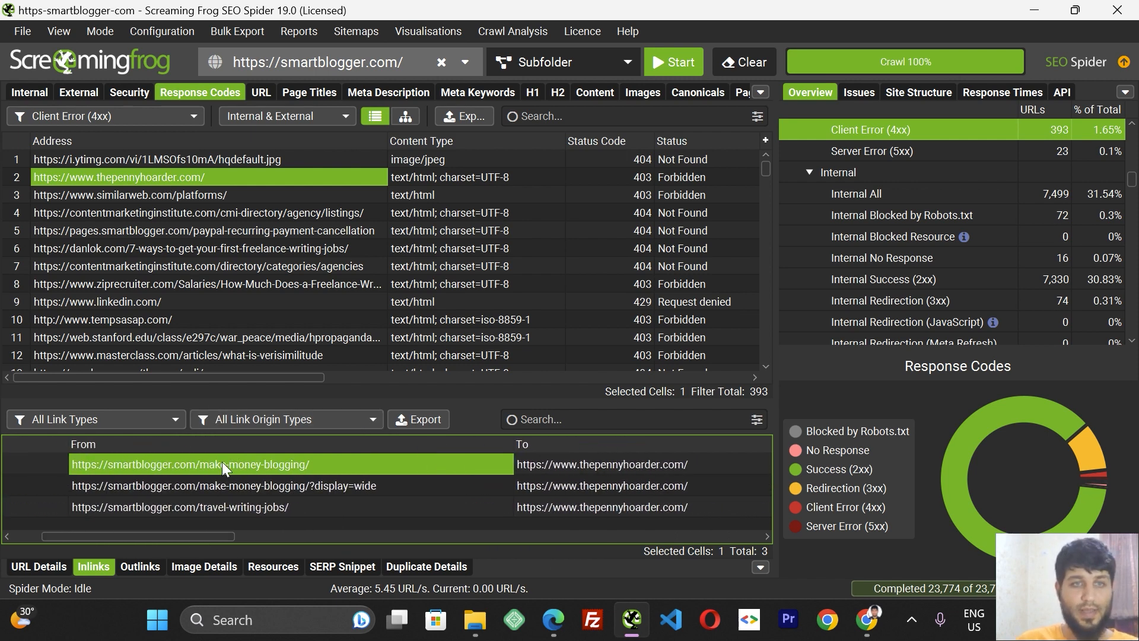
right_click(222, 461)
left_click(272, 494)
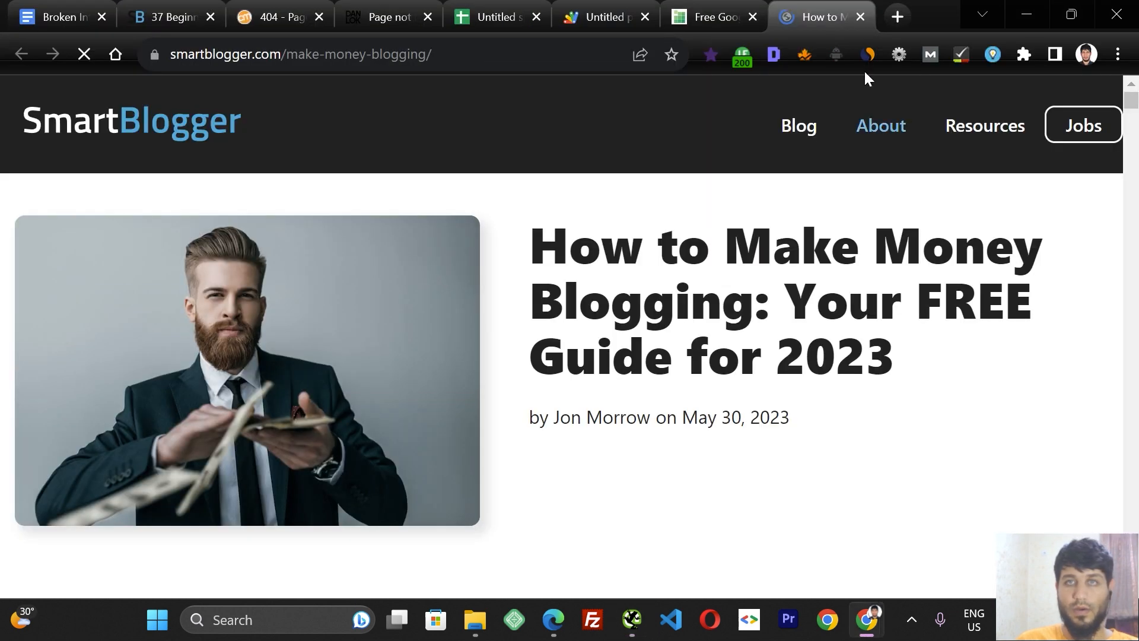
Open the make-money-blogging page again and view its page source.
left_click(631, 620)
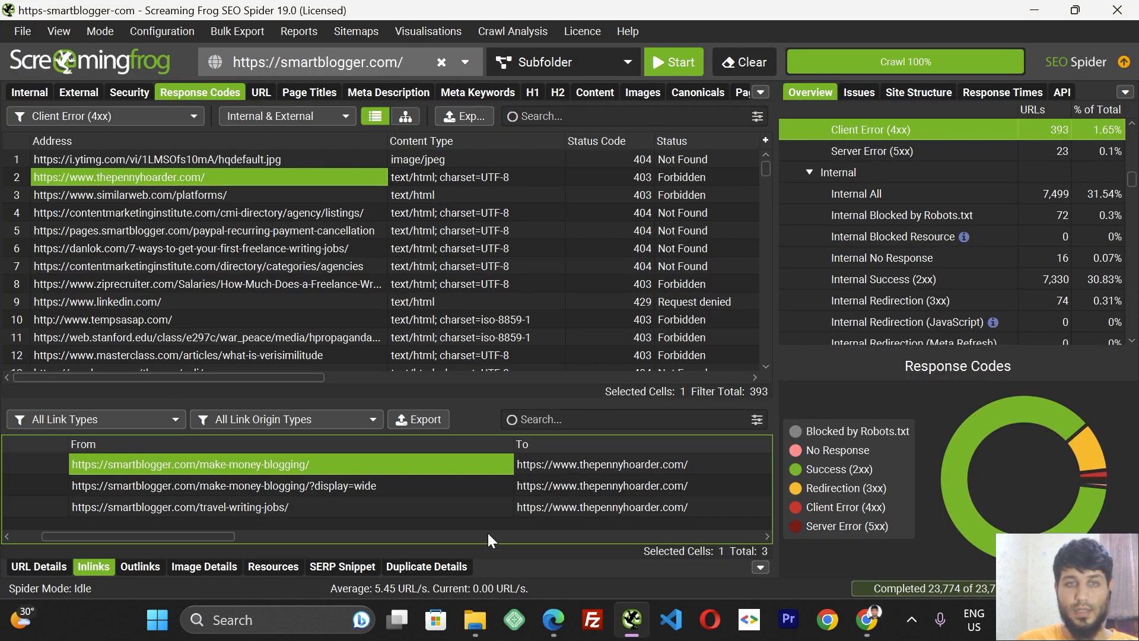
right_click(553, 468)
left_click(610, 503)
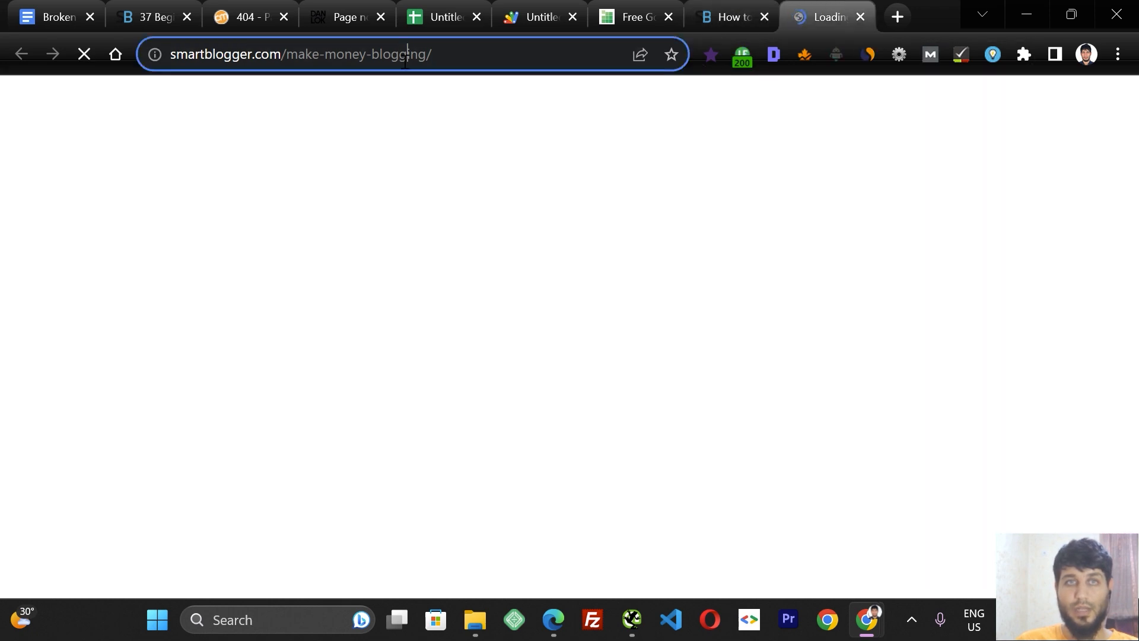
left_click(415, 54)
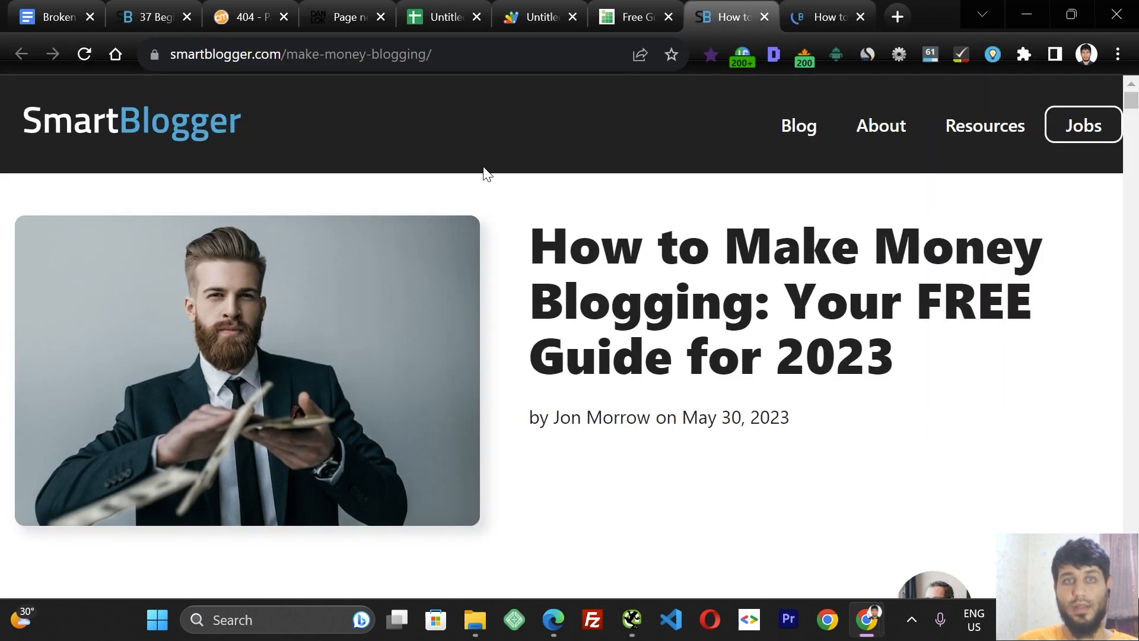
right_click(531, 195)
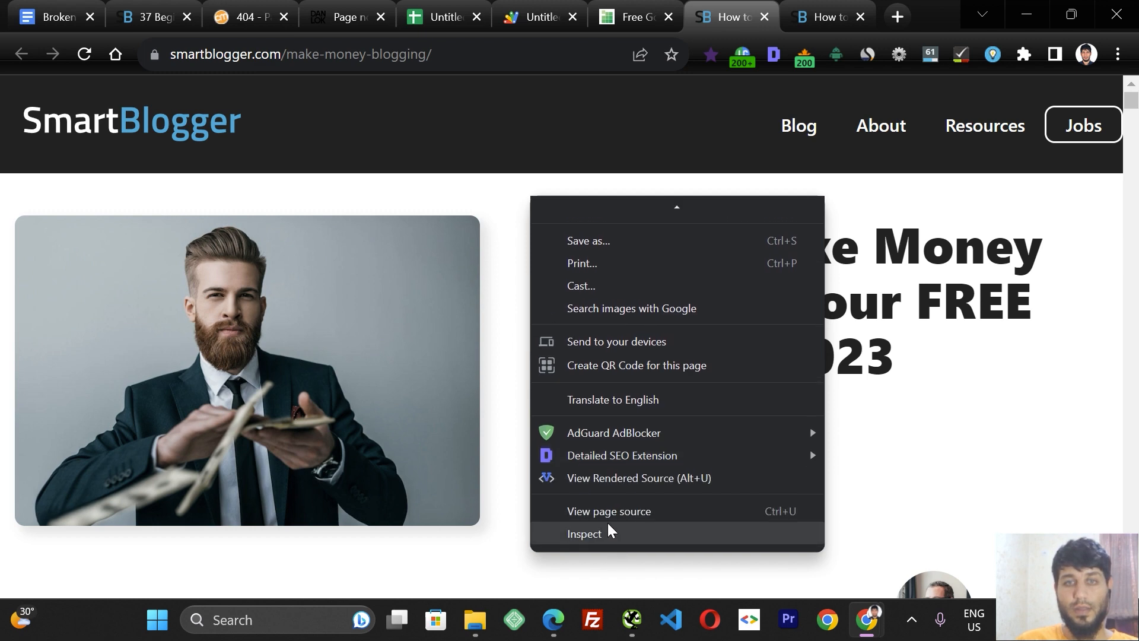
left_click(600, 511)
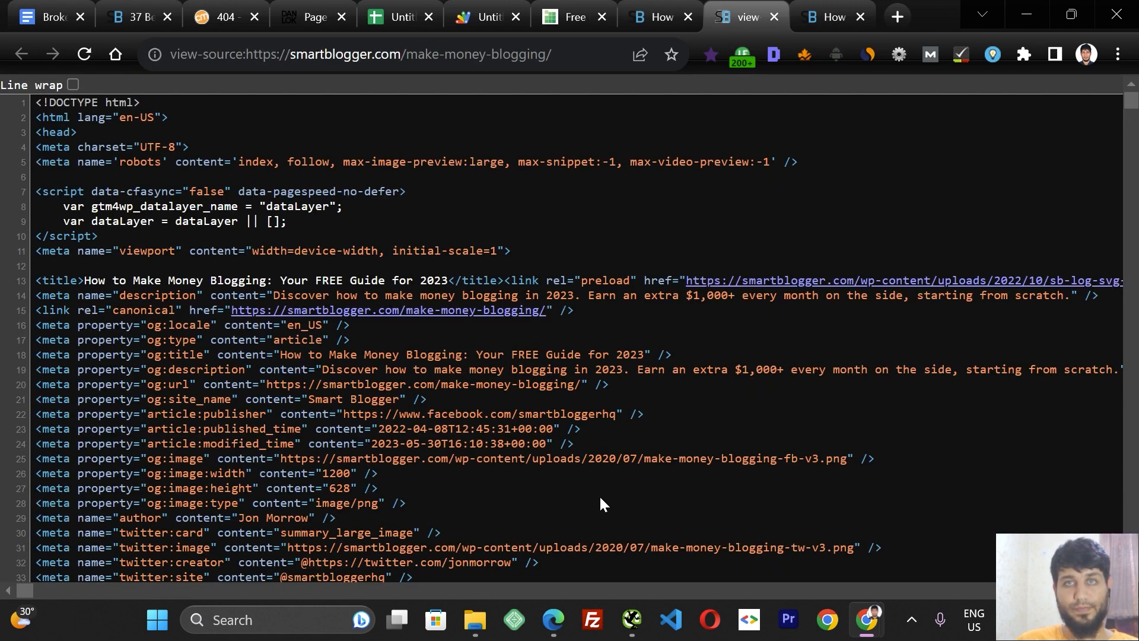
Search the page source for /make-money-blogging/, copying the URL from the page's address bar into the find box and stepping through matches.
key("ctrl+f")
type("/make-money-blogging/")
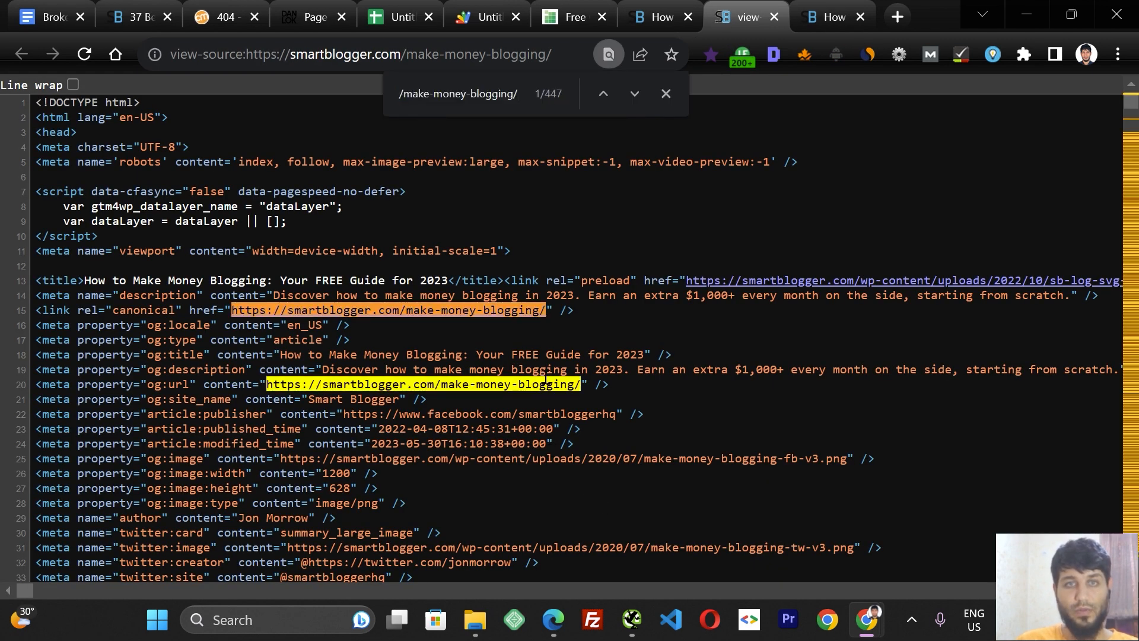
key("Return")
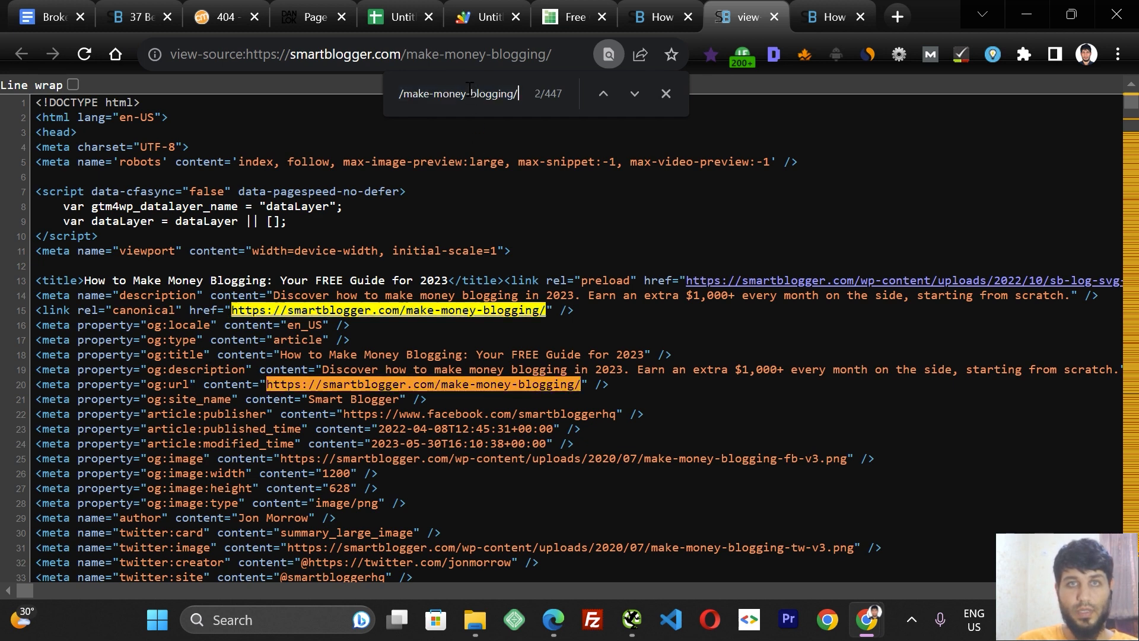
left_click(831, 16)
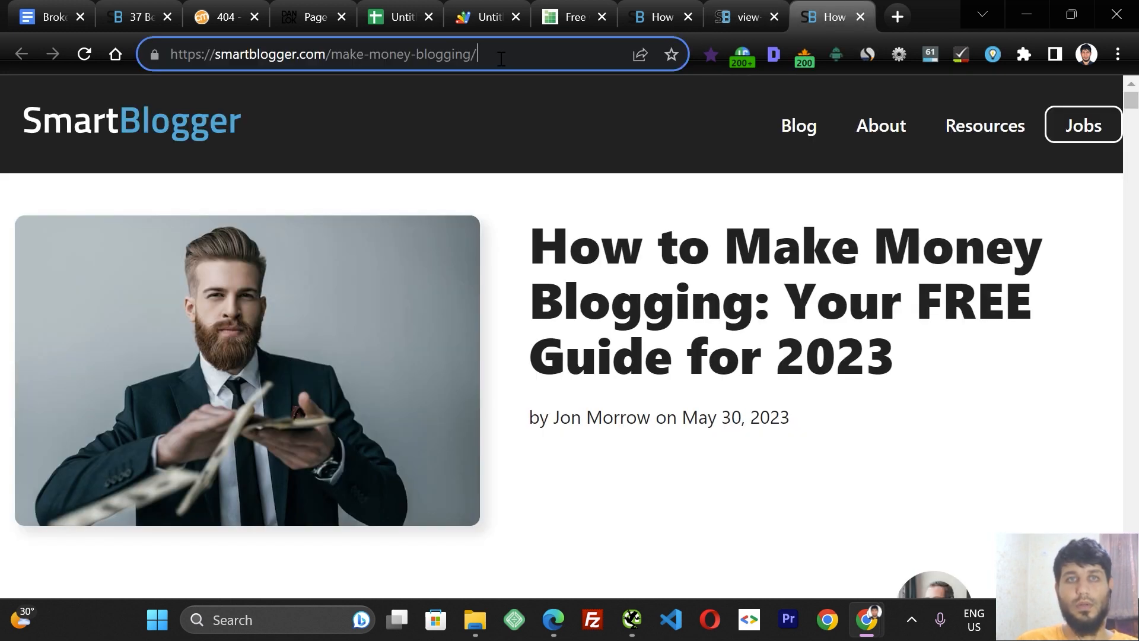
left_click(502, 54)
key("ctrl+x")
left_click(733, 13)
key("ctrl+a")
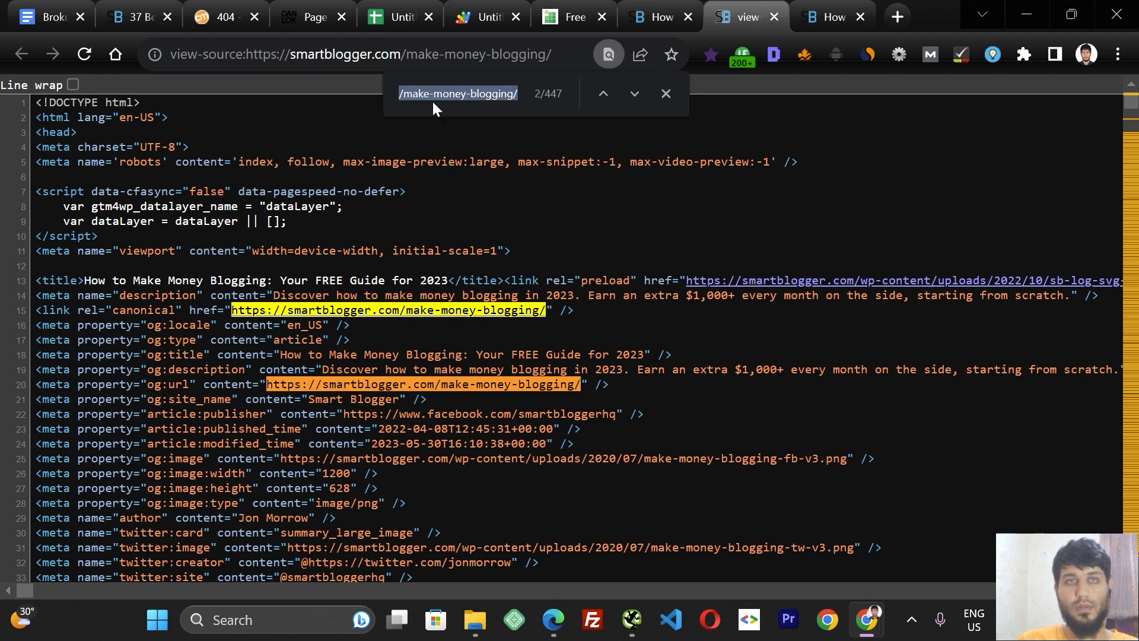
key("ctrl+v")
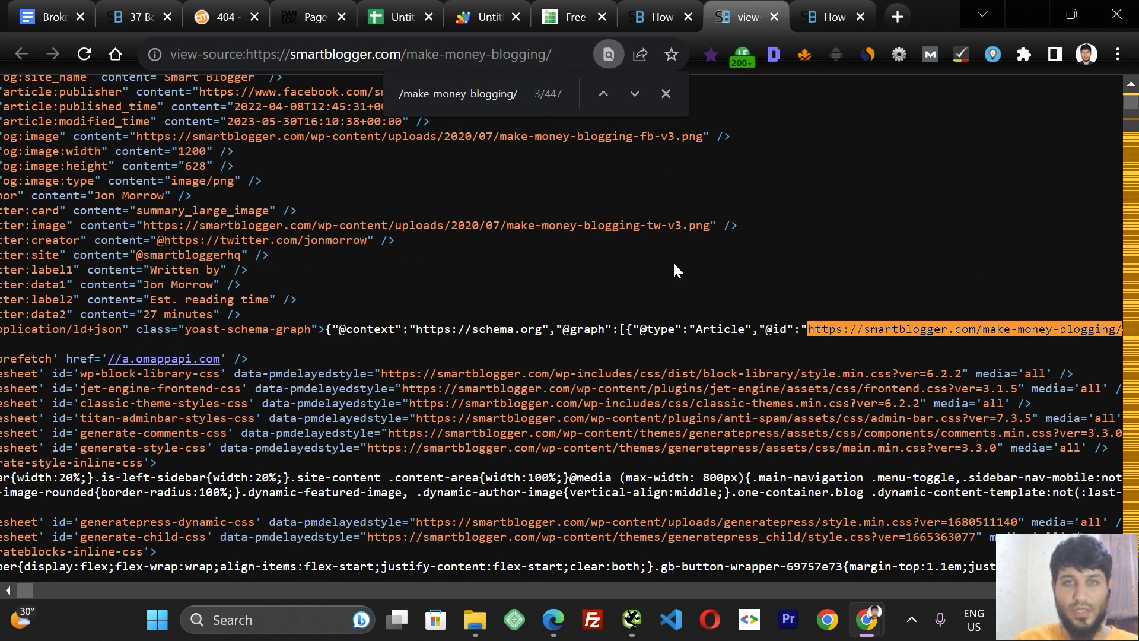
left_click(633, 95)
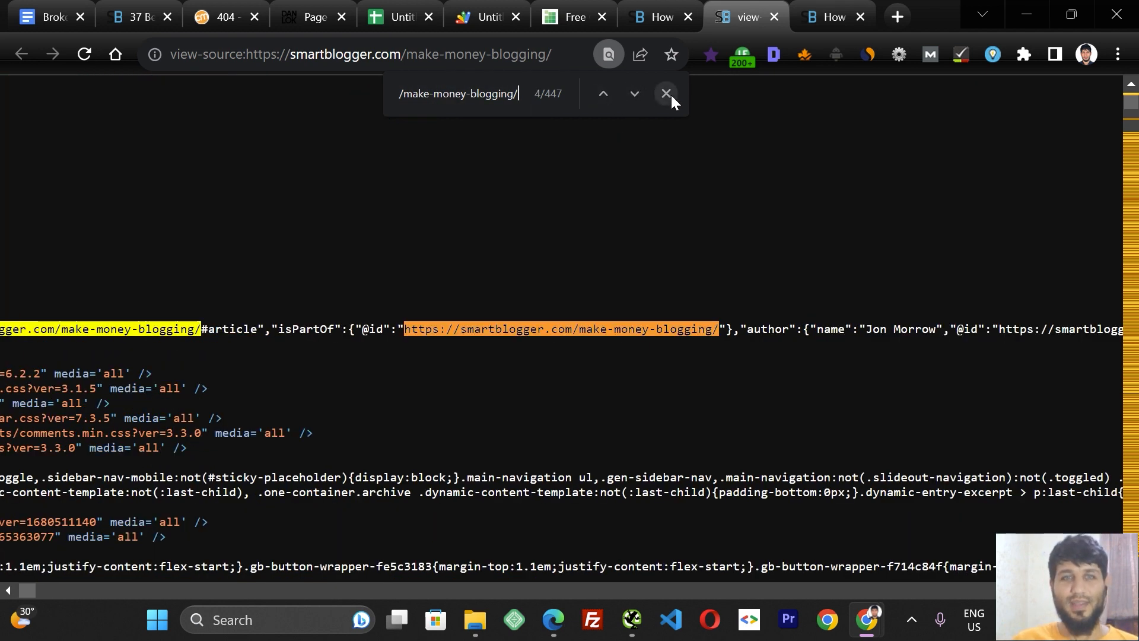
left_click(827, 17)
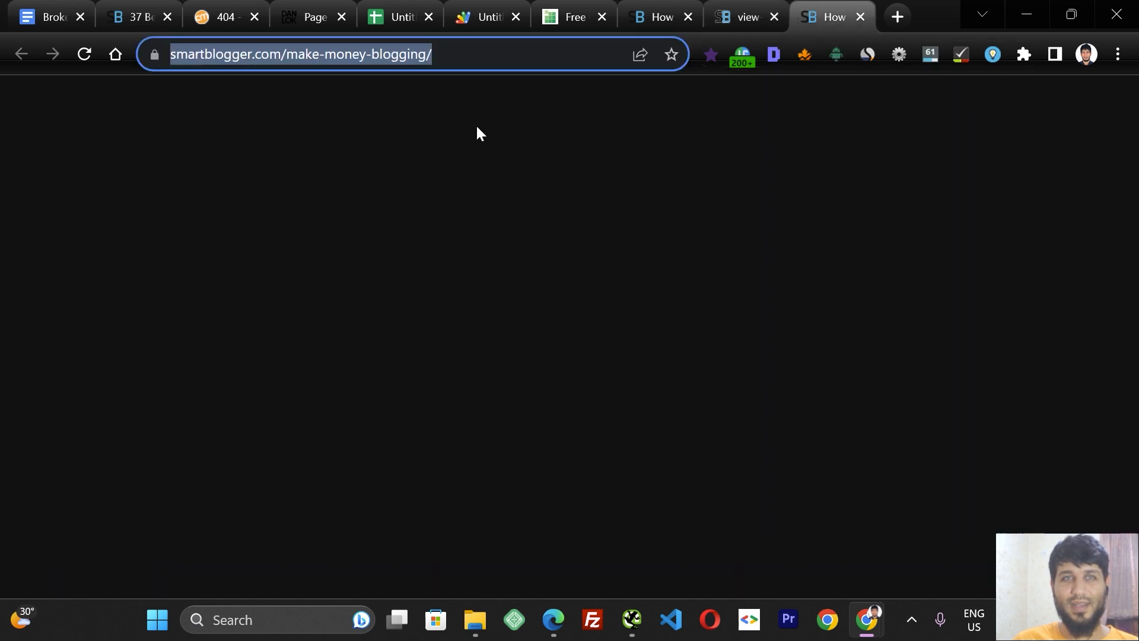
left_click(632, 632)
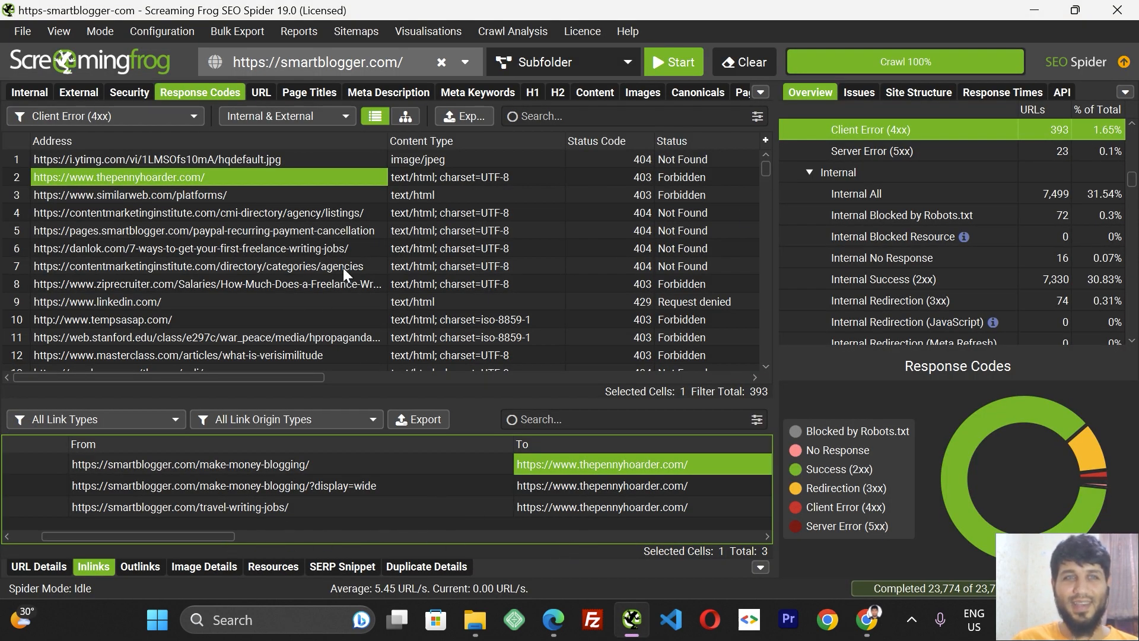
left_click(244, 470)
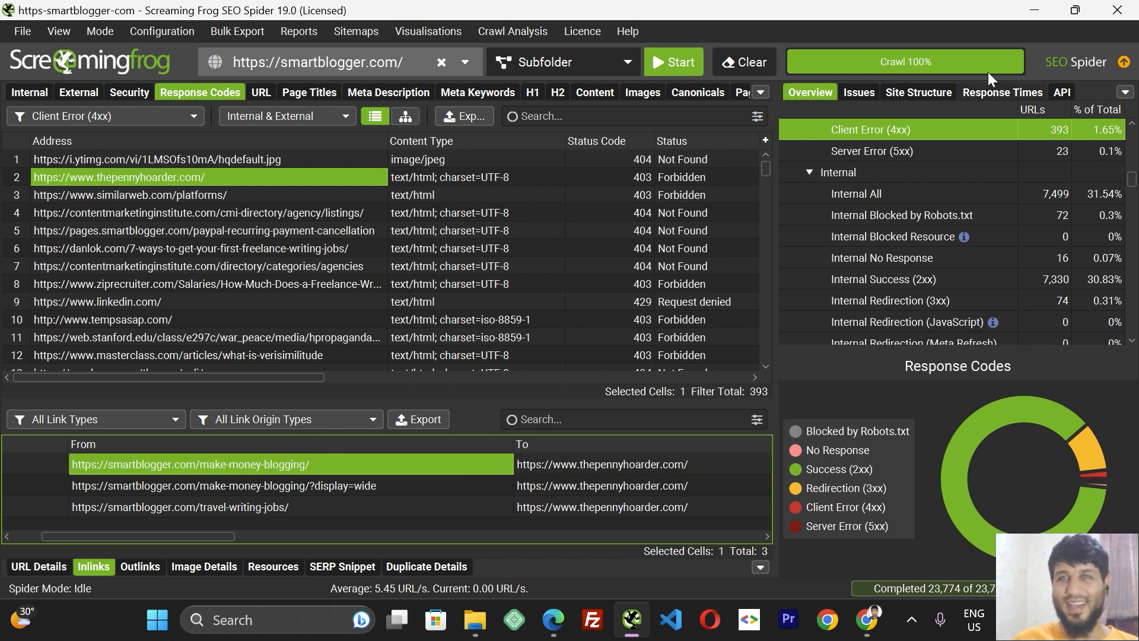
left_click(1032, 9)
left_click(744, 17)
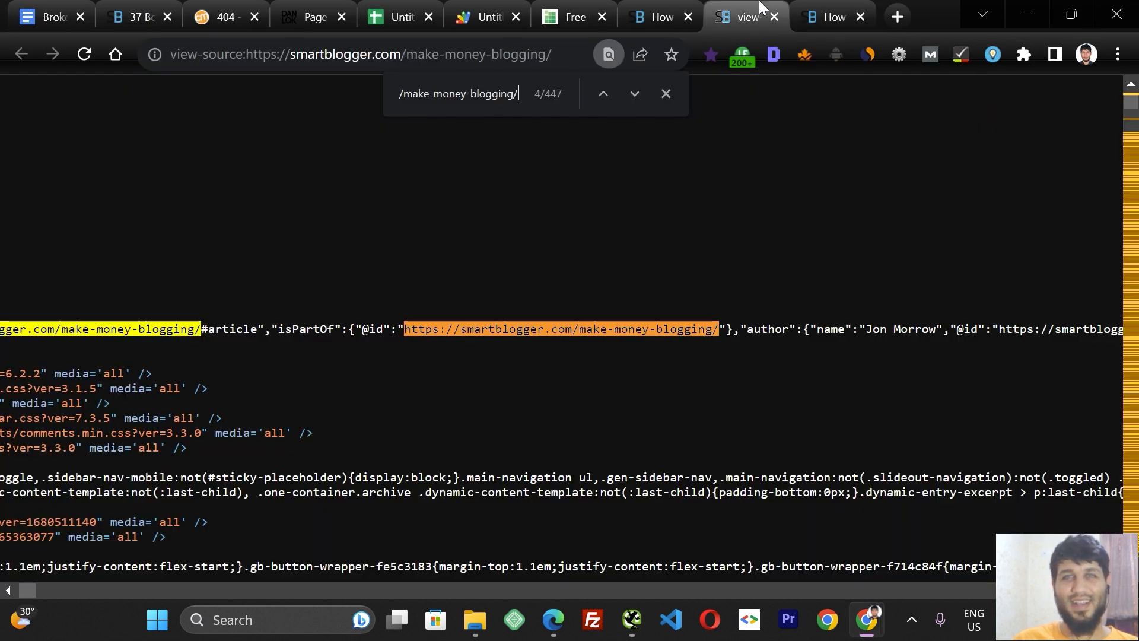
left_click(670, 9)
left_click(632, 620)
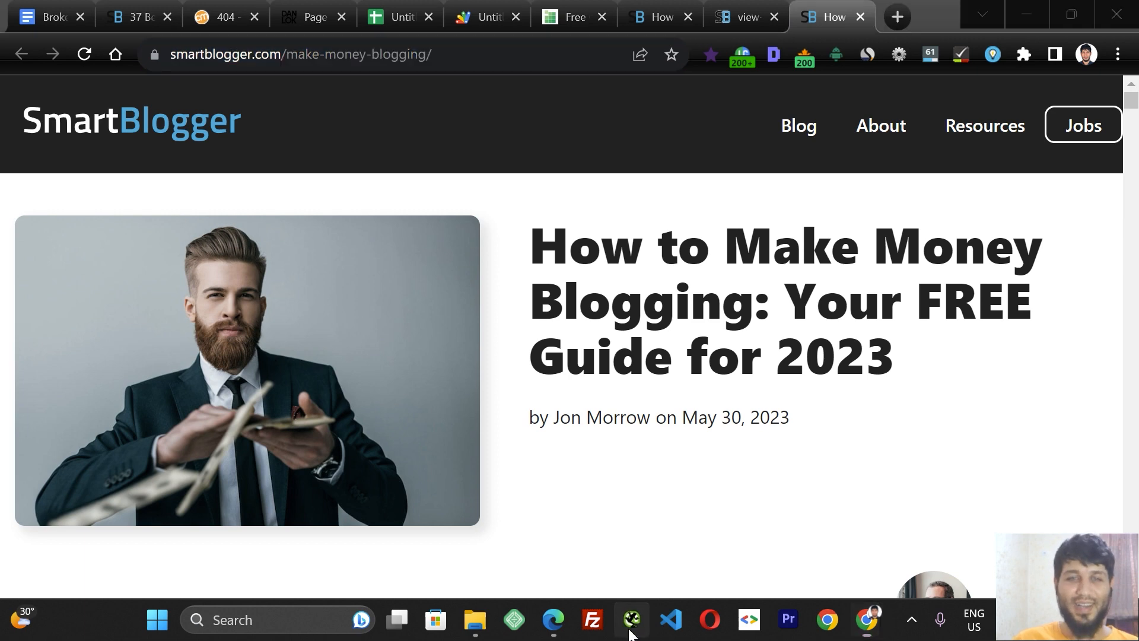
Open the thepennyhoarder.com link in the browser and cut its URL from the address bar.
right_click(182, 181)
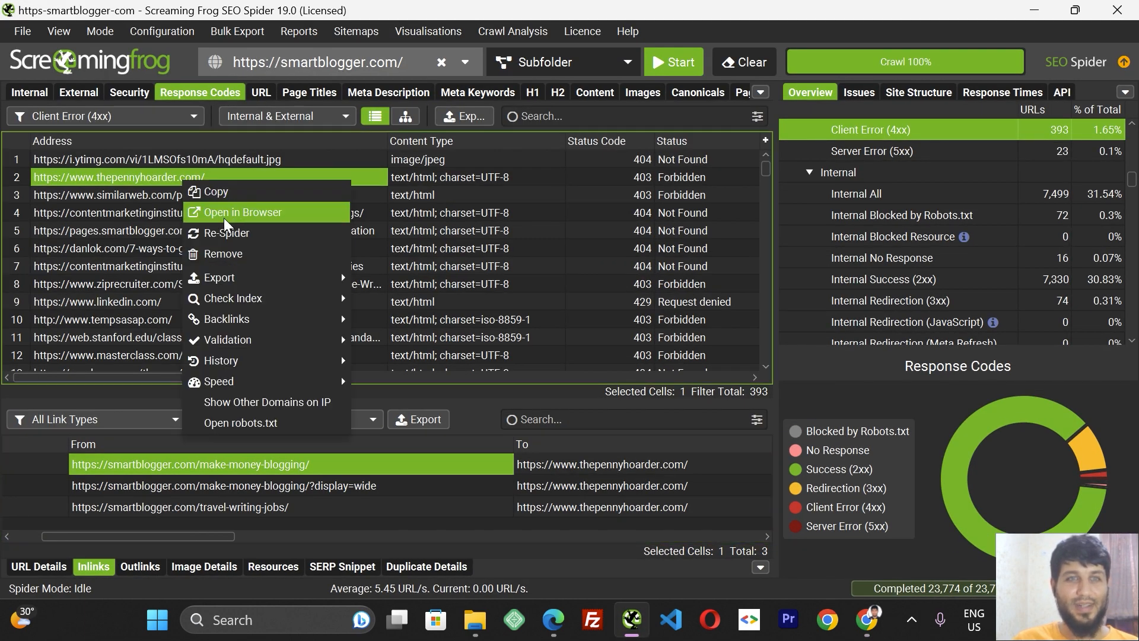
left_click(223, 211)
left_click(508, 54)
left_click(509, 57)
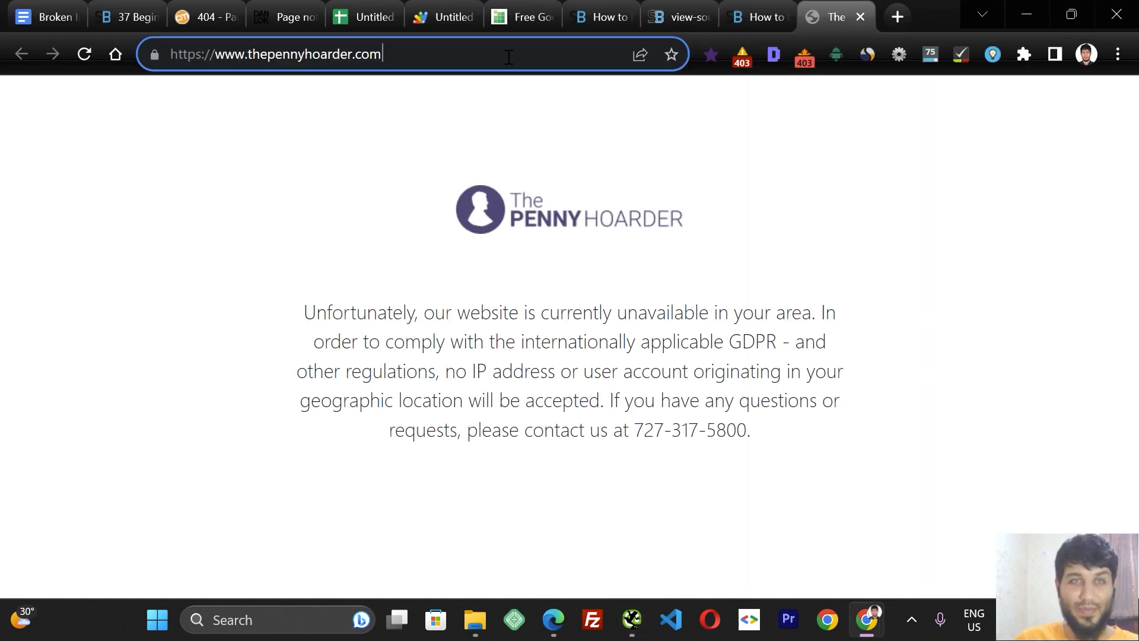
key("ctrl+a")
key("ctrl+x")
left_click(735, 9)
left_click(688, 10)
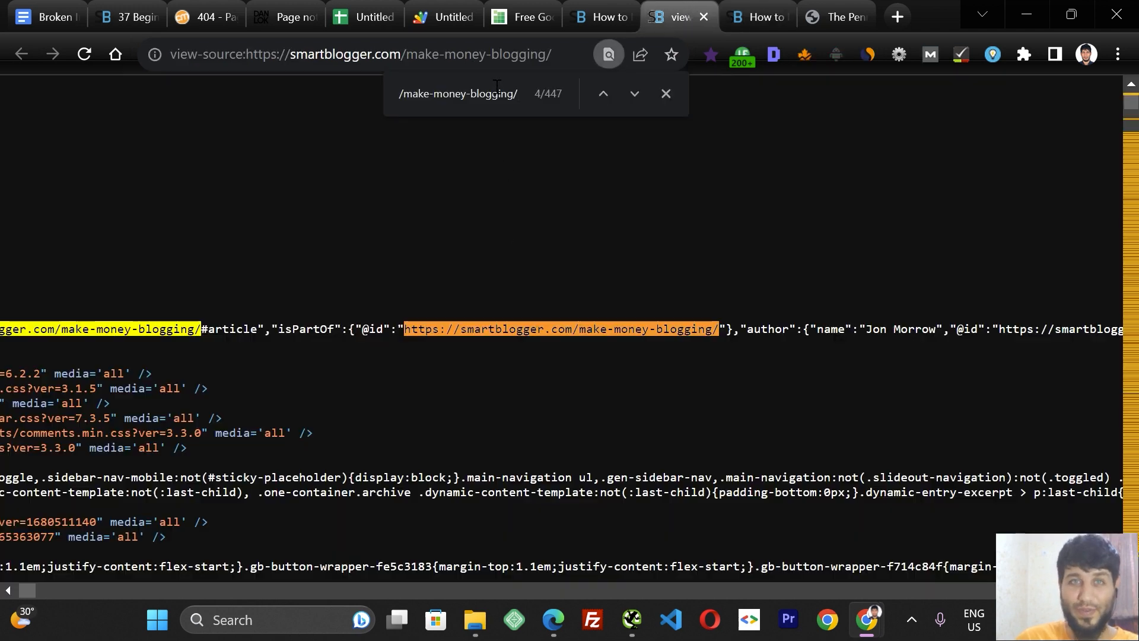
key("ctrl+f")
key("ctrl+v")
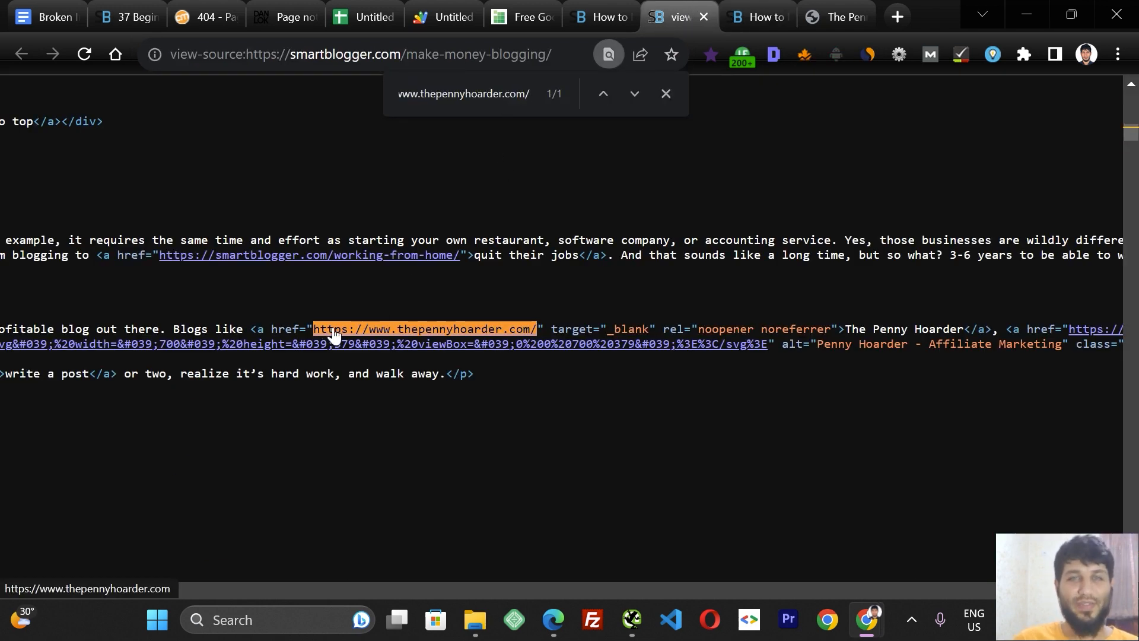
Open the developer tools on the make-money-blogging article page.
left_click(600, 17)
right_click(517, 184)
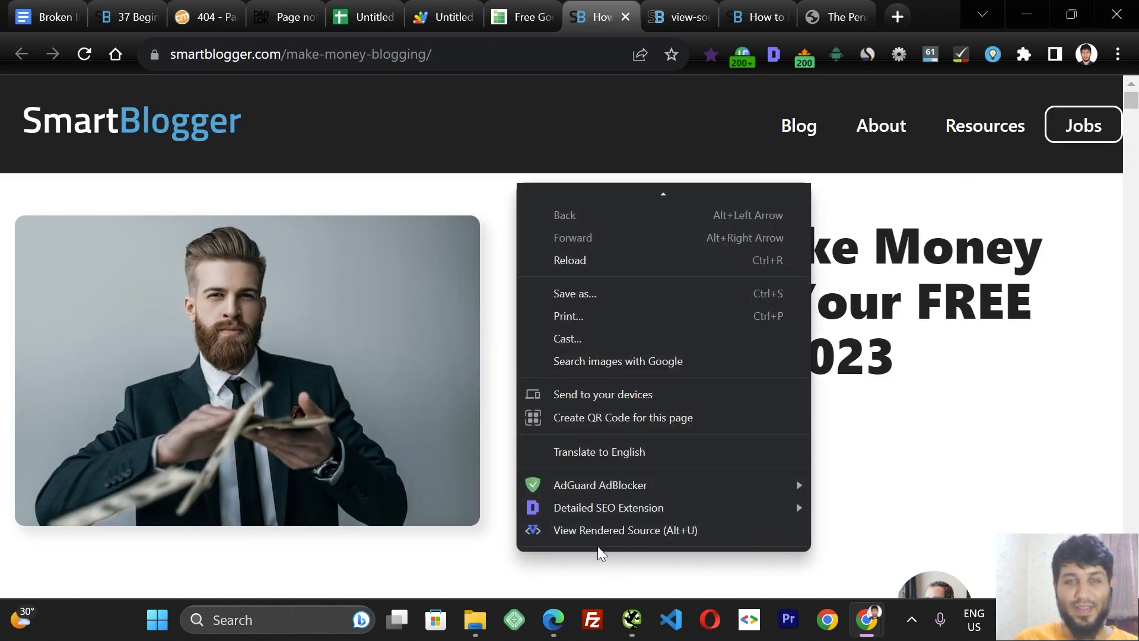
left_click(1117, 57)
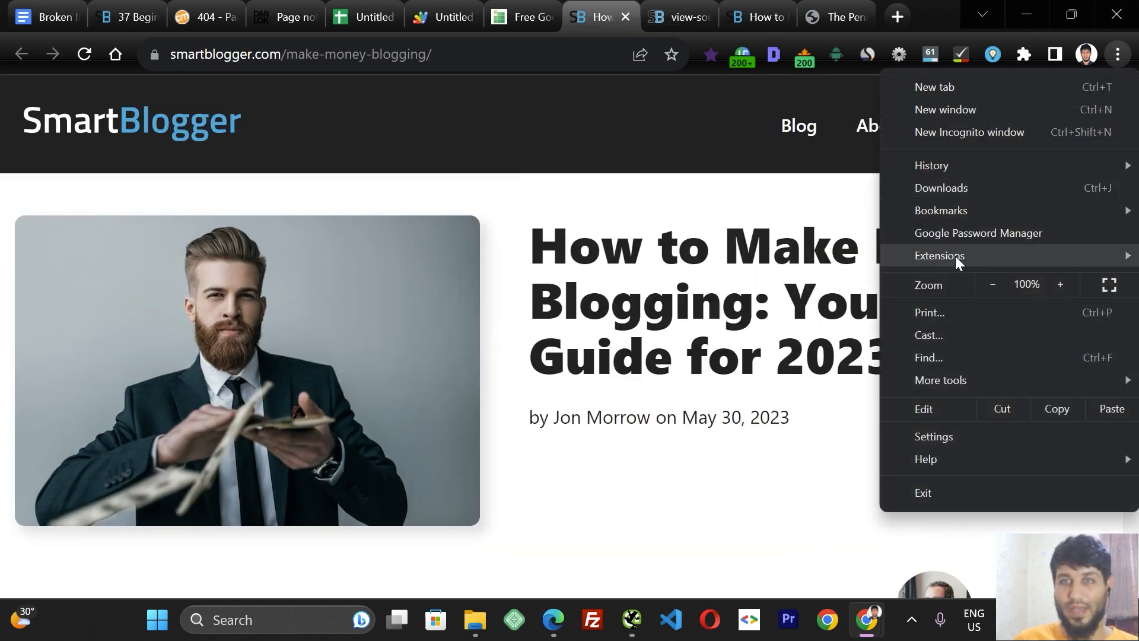
mouse_move(958, 386)
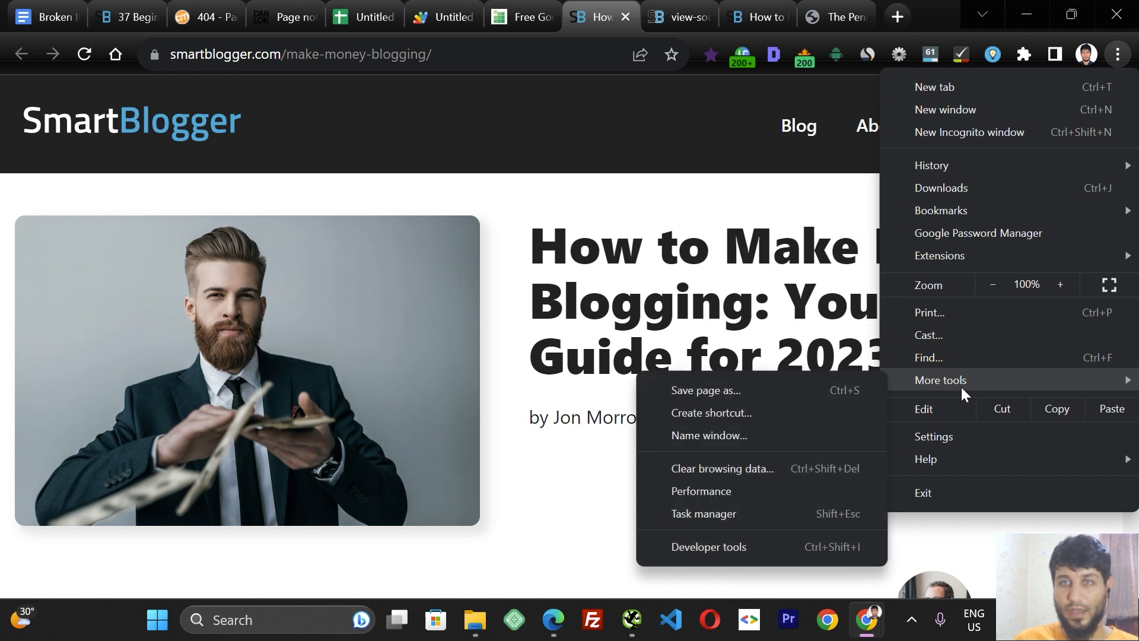
left_click(799, 546)
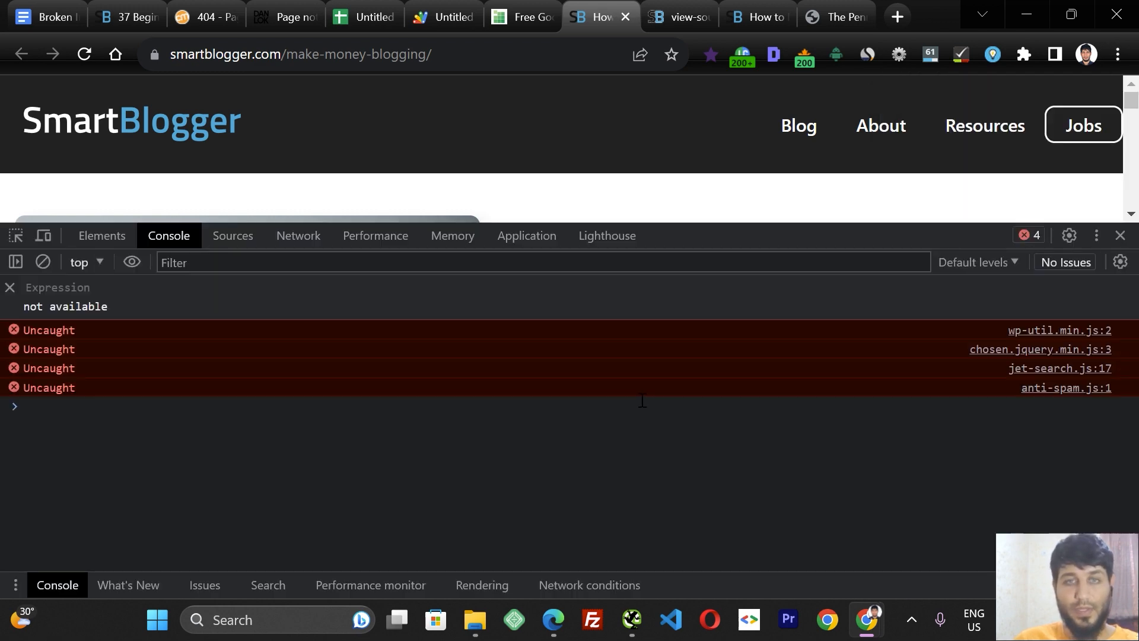
left_click(98, 236)
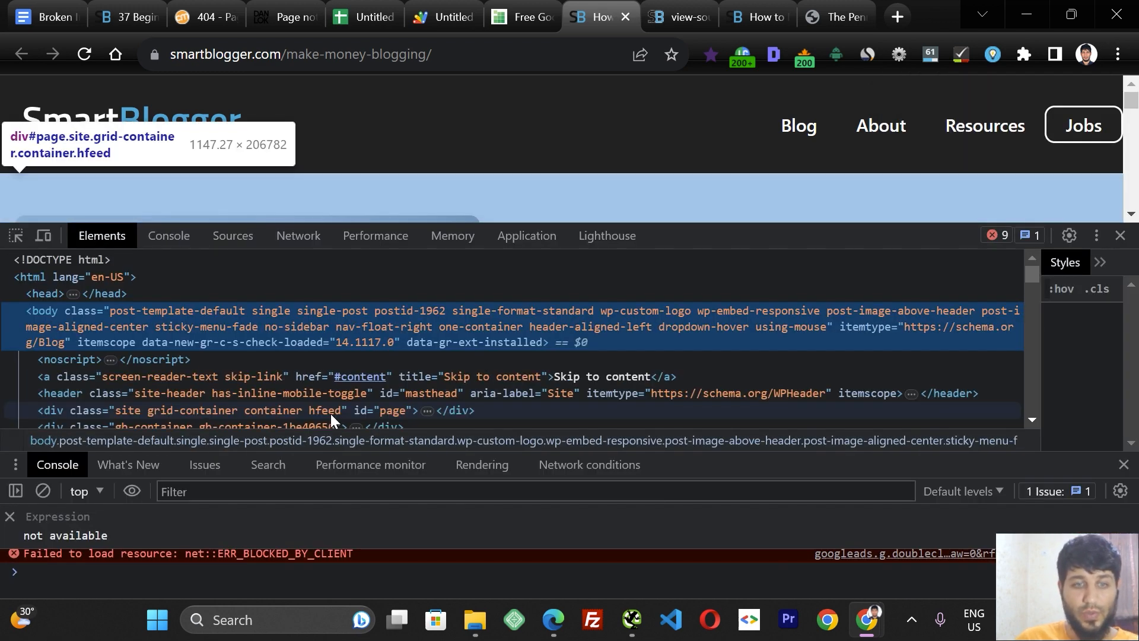
key("ctrl+f")
key("ctrl+v")
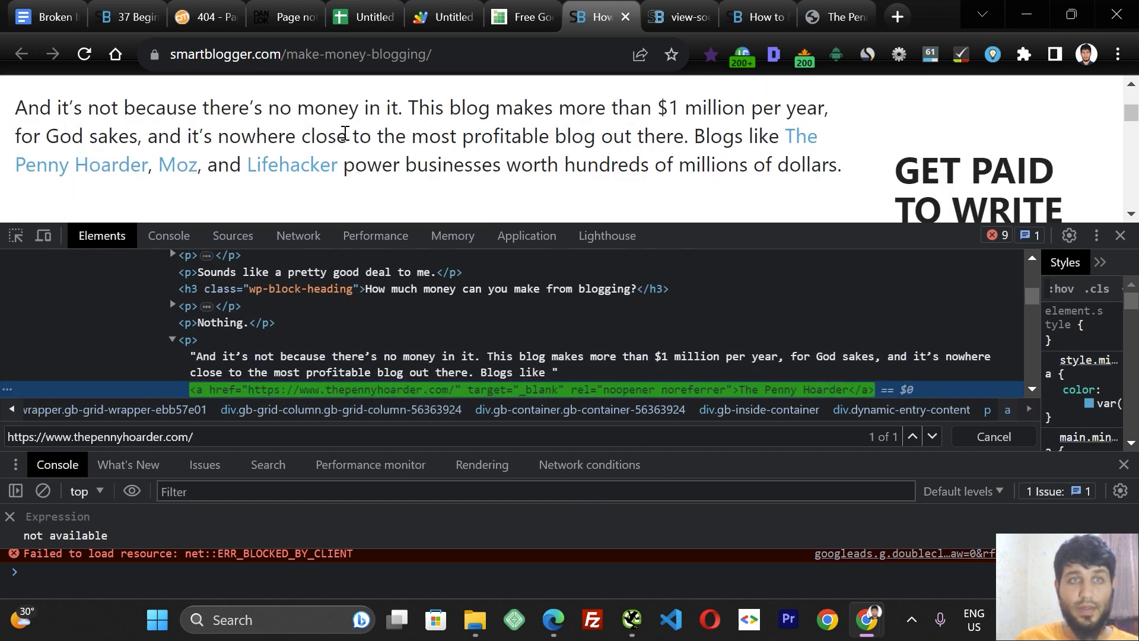
Open The Penny Hoarder link from the article in a new tab and view it.
middle_click(802, 148)
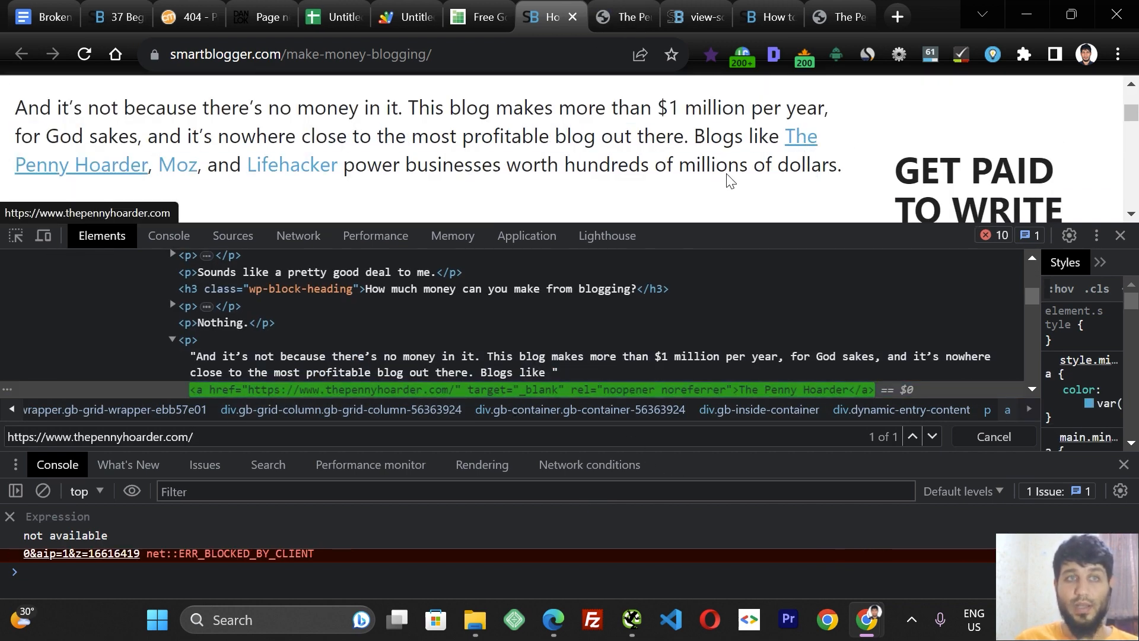
left_click(623, 16)
left_click(551, 16)
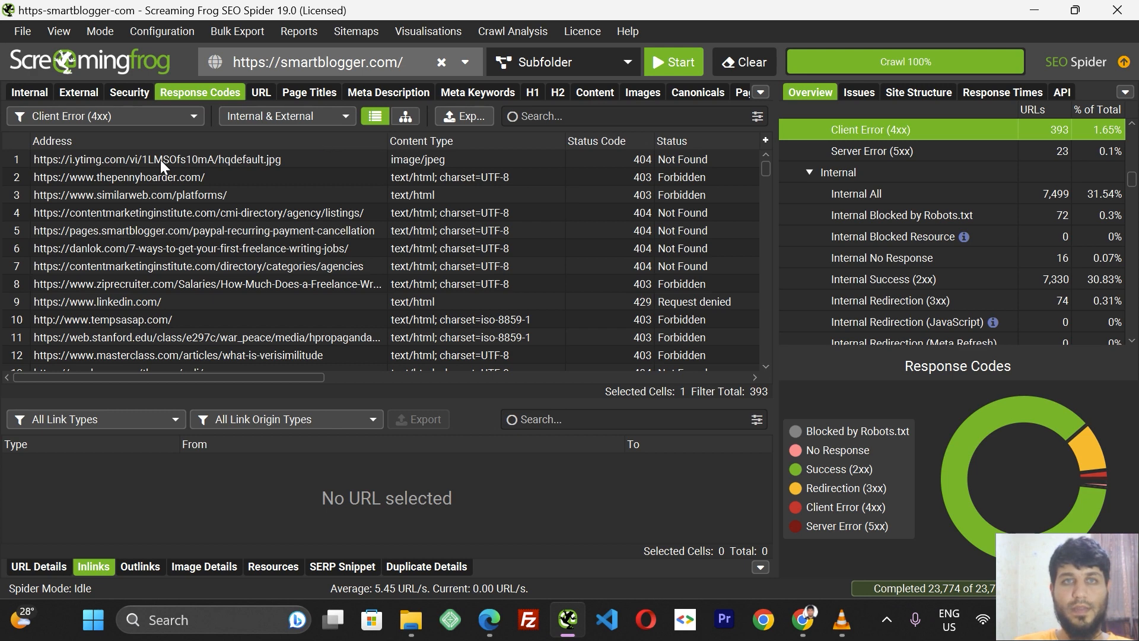
Filter the Screaming Frog client error list to internal URLs and select the how-to-posts URL.
left_click(252, 116)
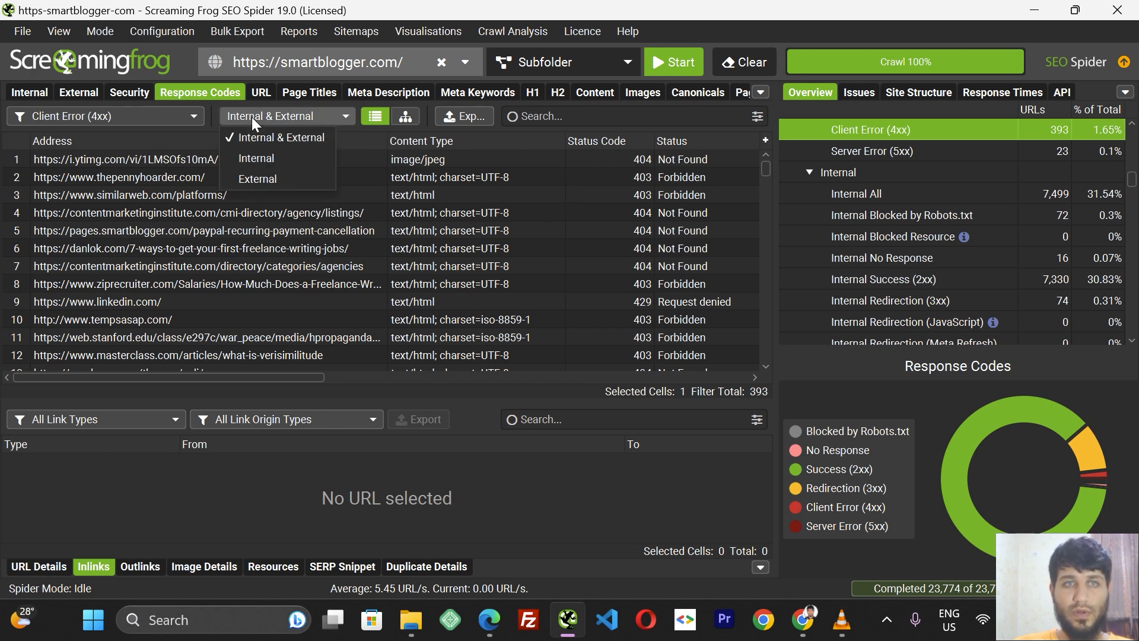
left_click(259, 151)
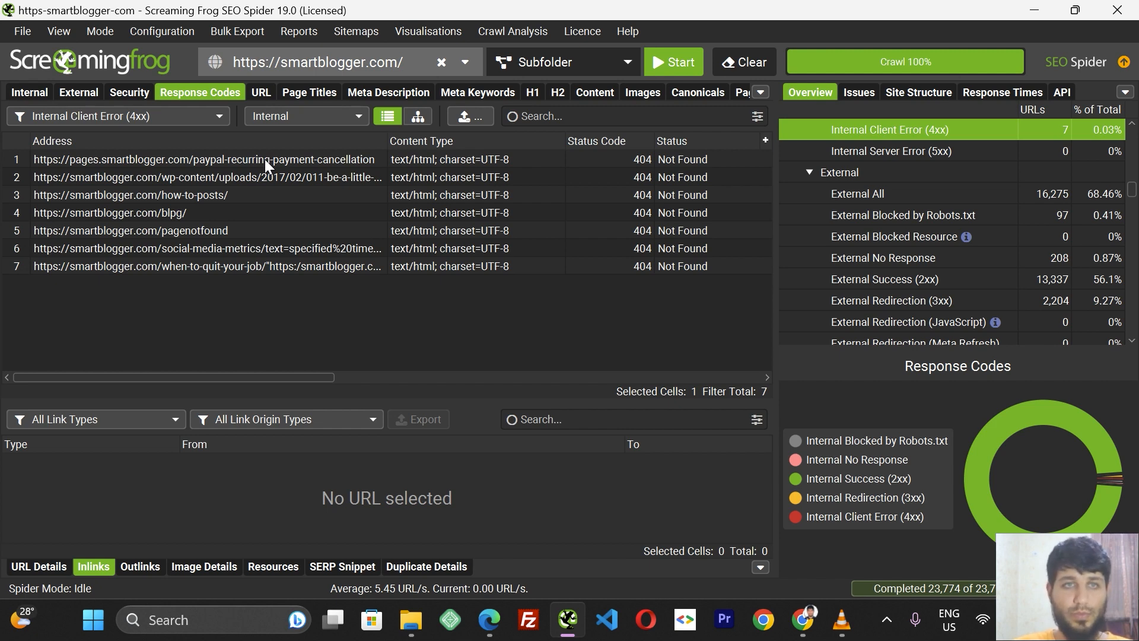
left_click(270, 178)
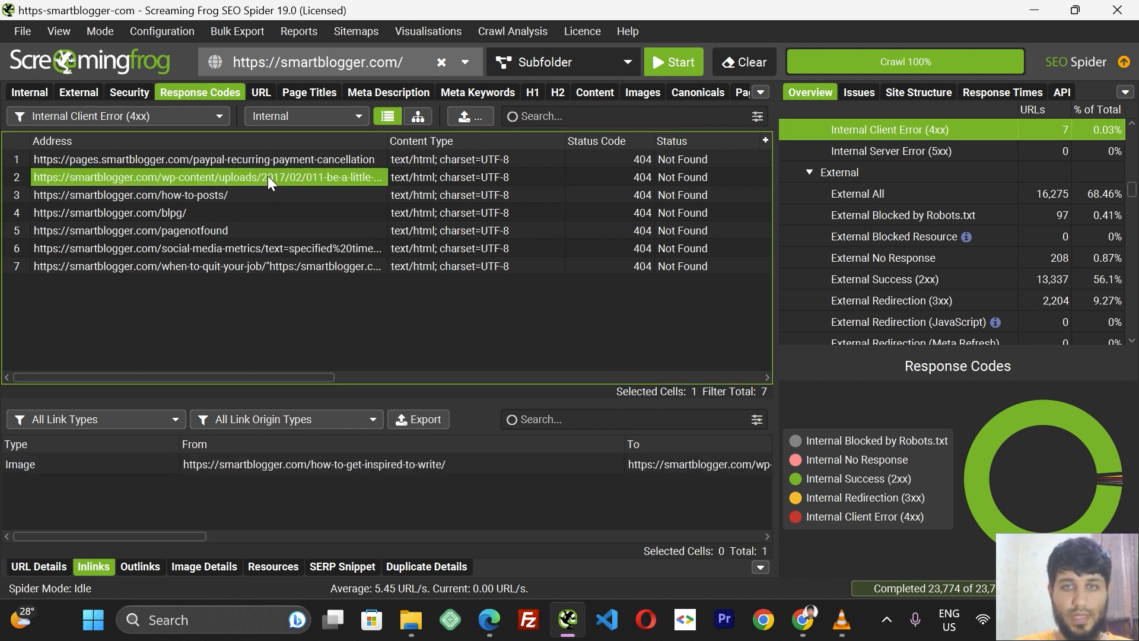
left_click(276, 116)
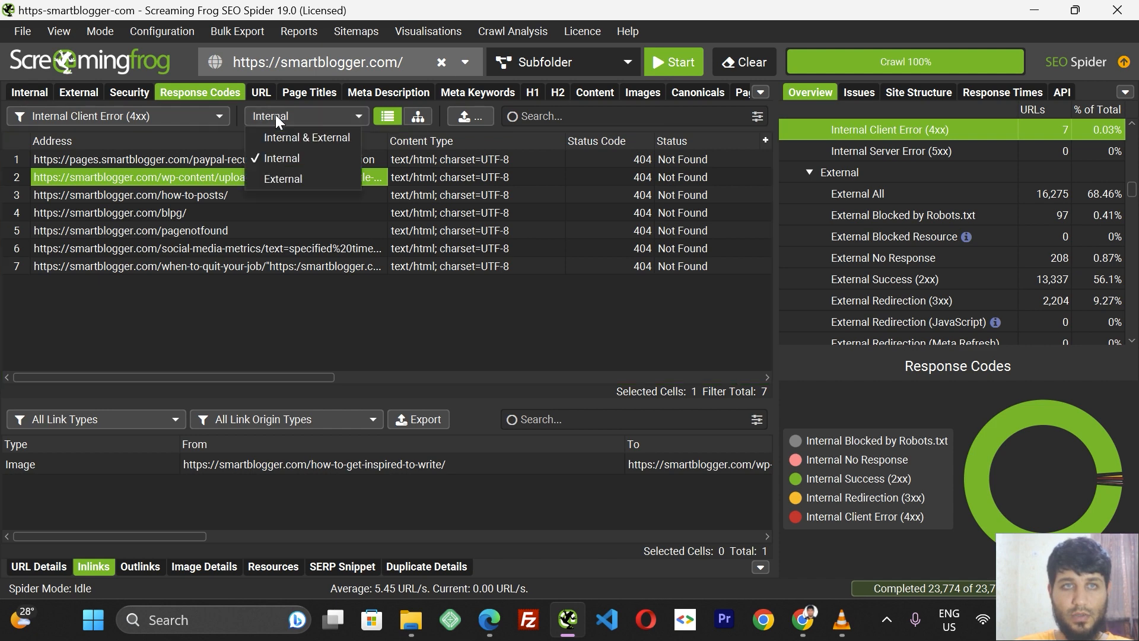
left_click(276, 159)
left_click(178, 194)
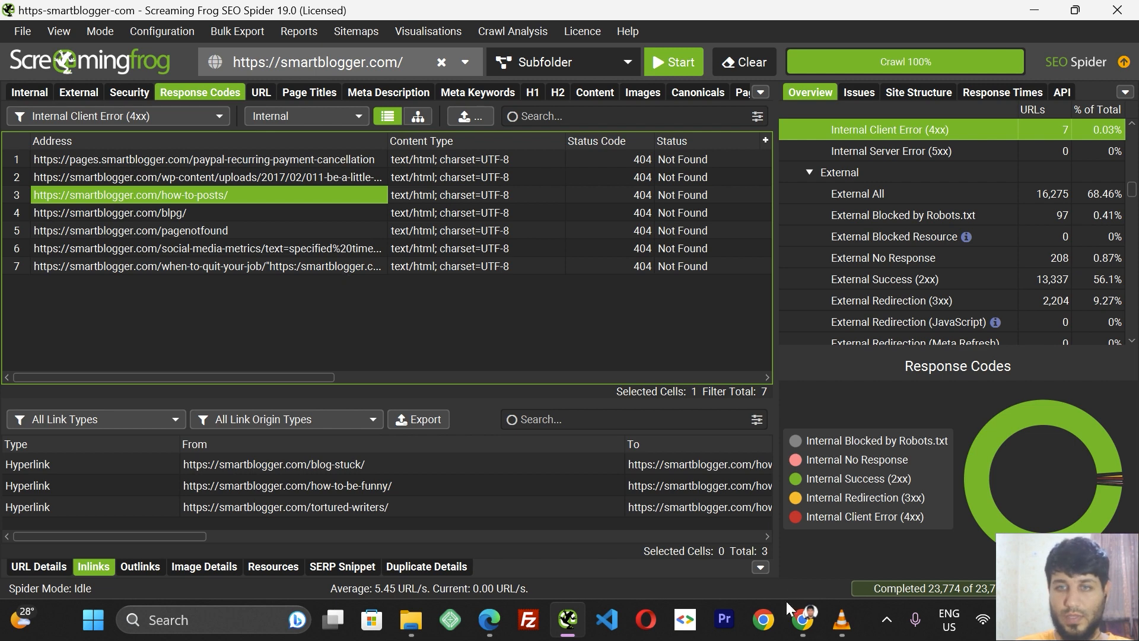
Open smartblogger.com/how-to-posts/ in a new browser tab.
mouse_move(801, 619)
left_click(809, 566)
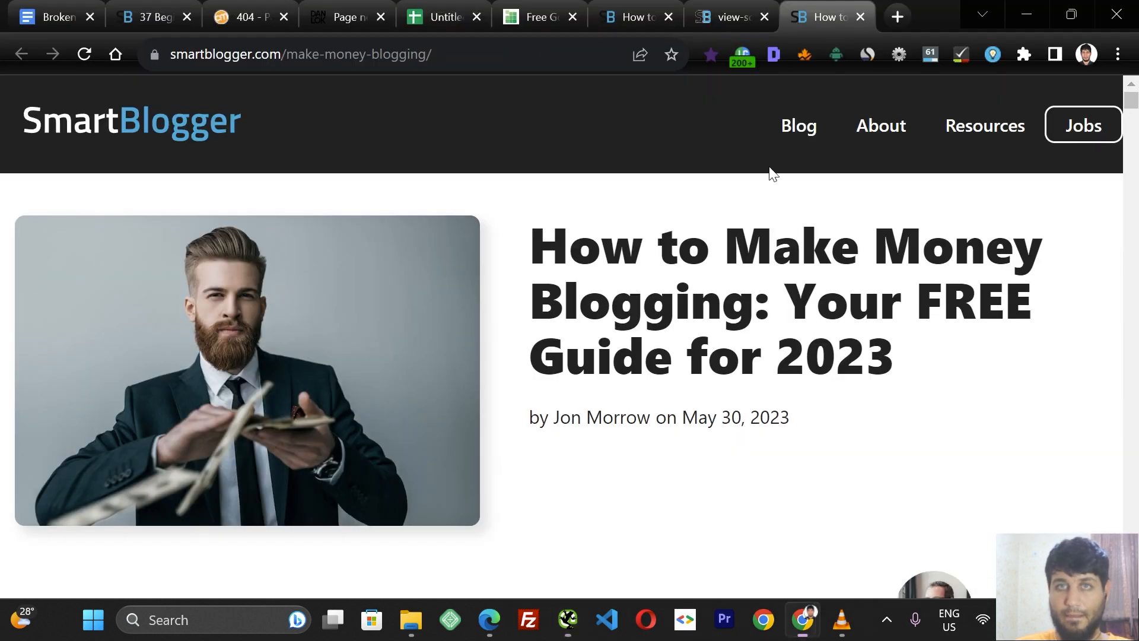
left_click(898, 20)
key("ctrl+v")
key("Return")
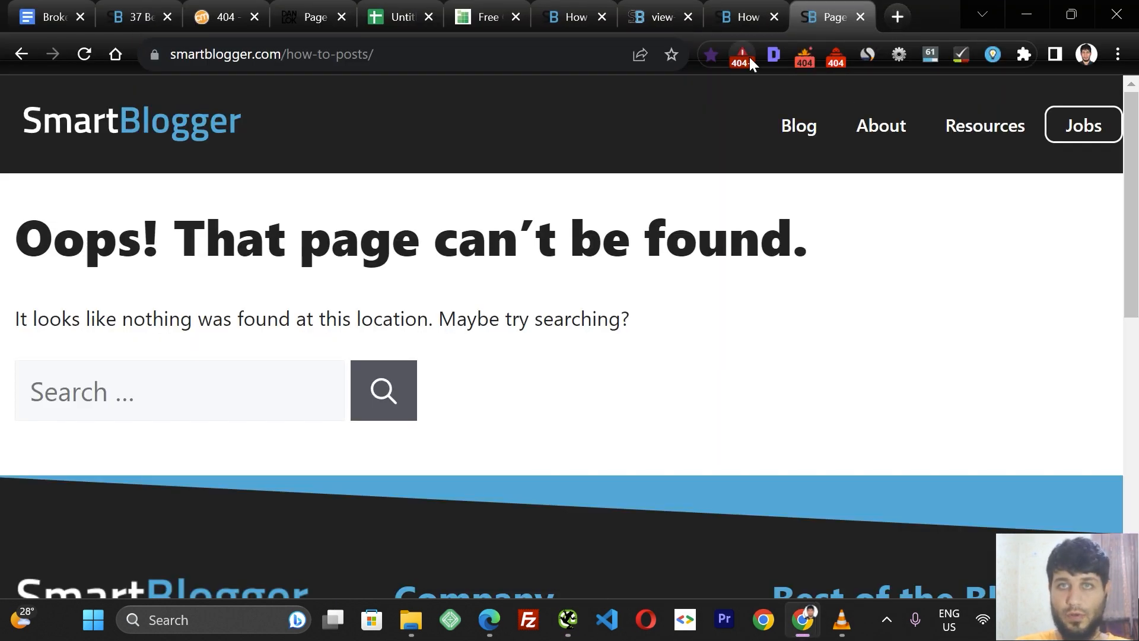
Check the how-to-posts page's status code with the Link Redirect Trace extension.
left_click(740, 60)
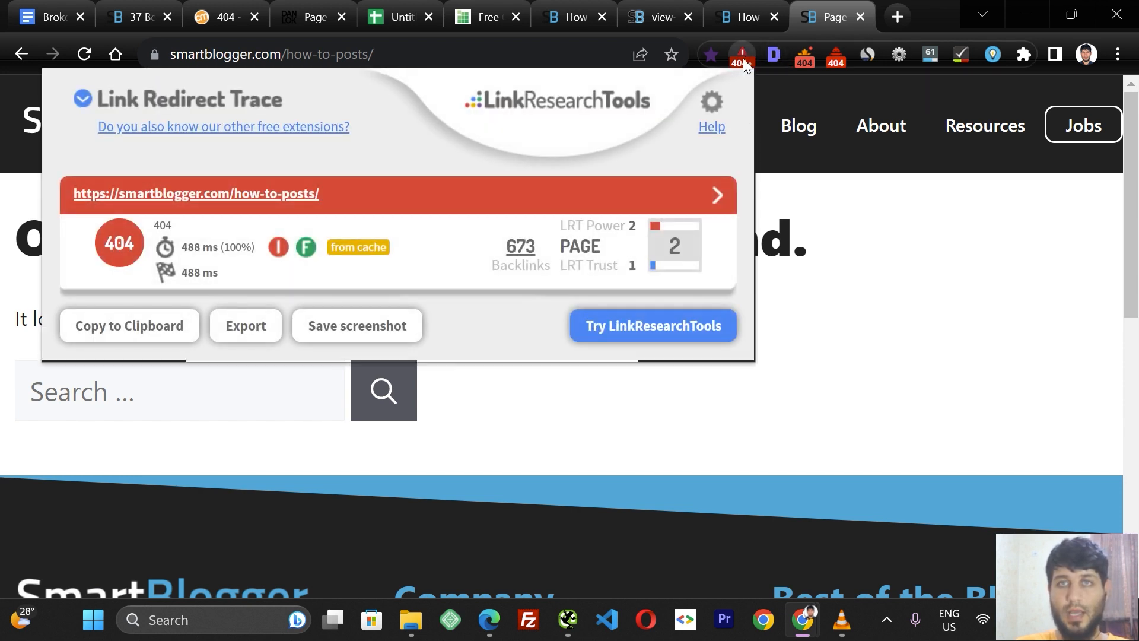
left_click(798, 177)
Reload the how-to-posts page with the developer tools' Network panel open and inspect the page request's status code.
right_click(642, 193)
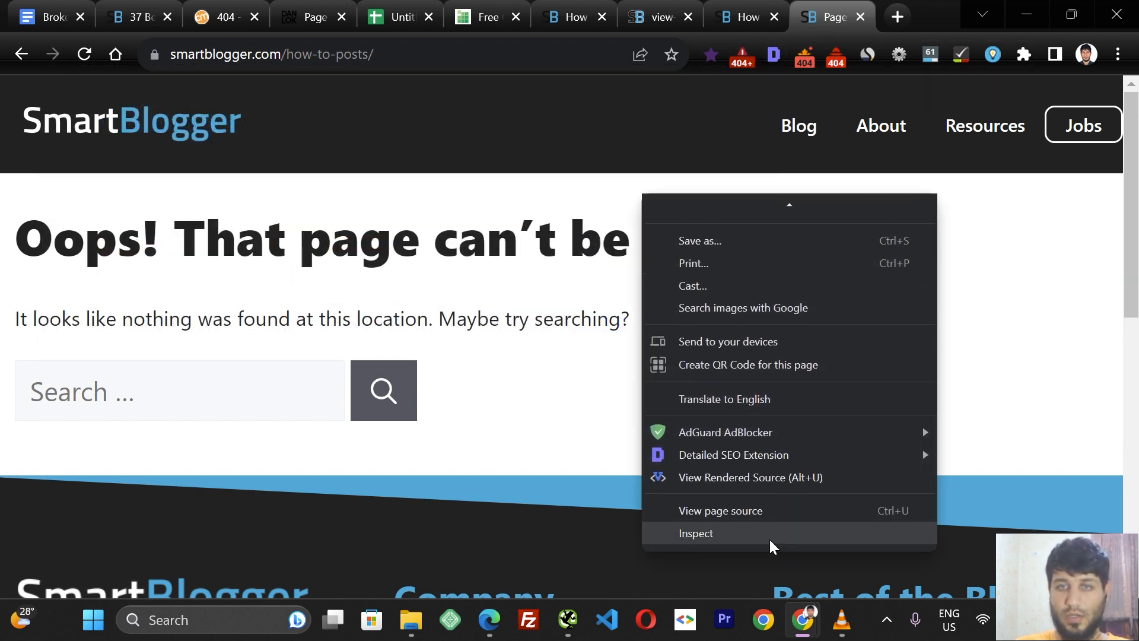
left_click(767, 538)
left_click(286, 238)
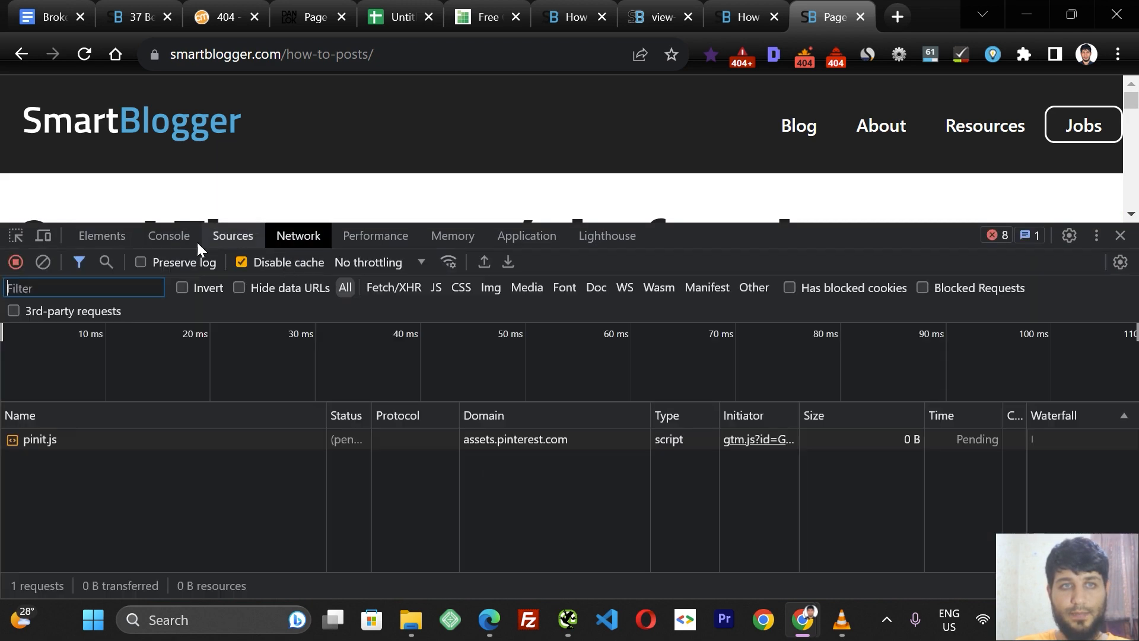
left_click(77, 55)
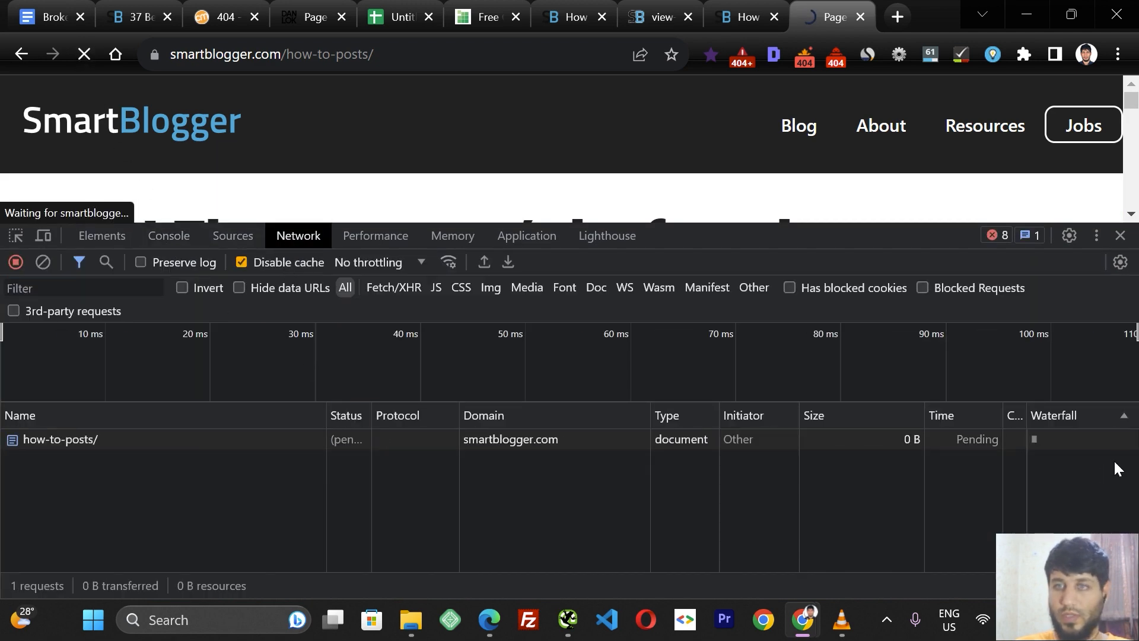
scroll(1134, 462, "up", 4)
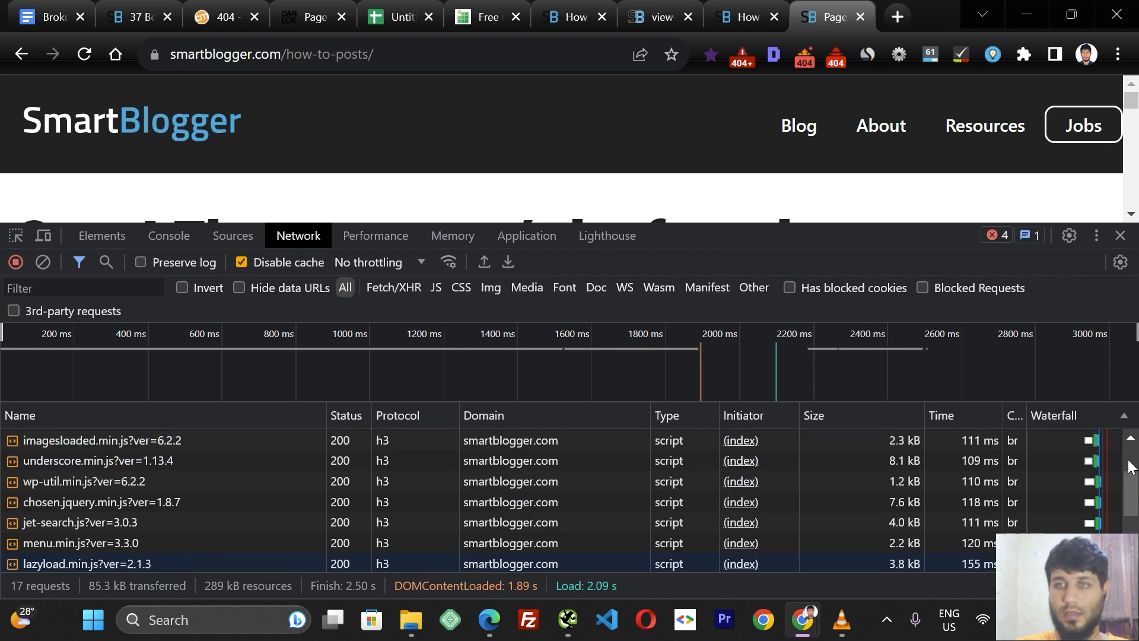
left_click(230, 443)
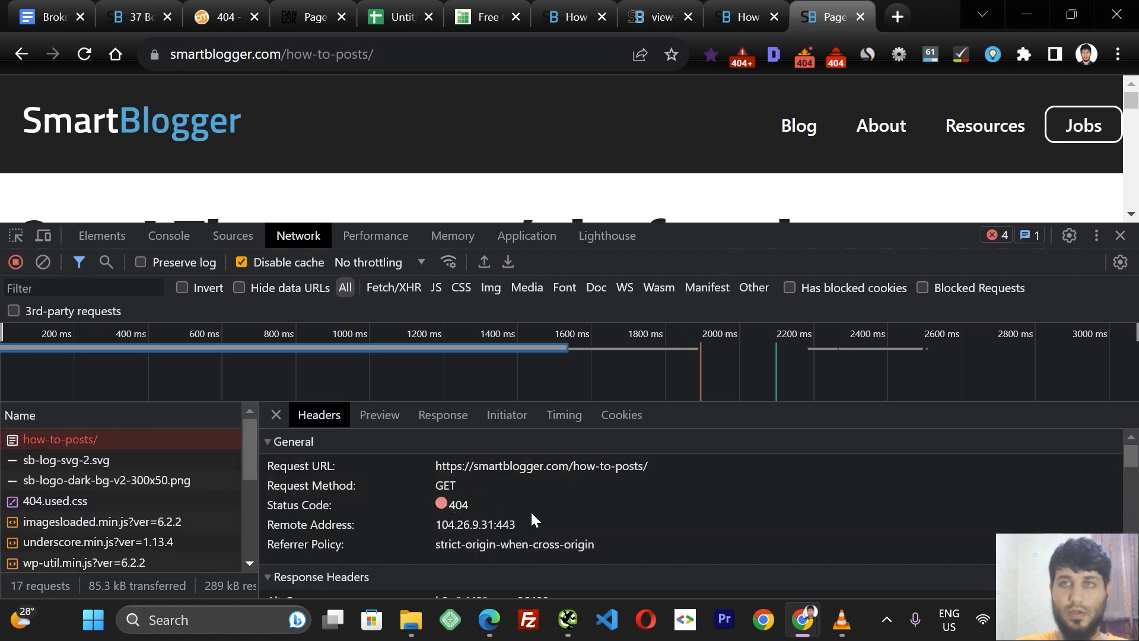
left_click(1119, 236)
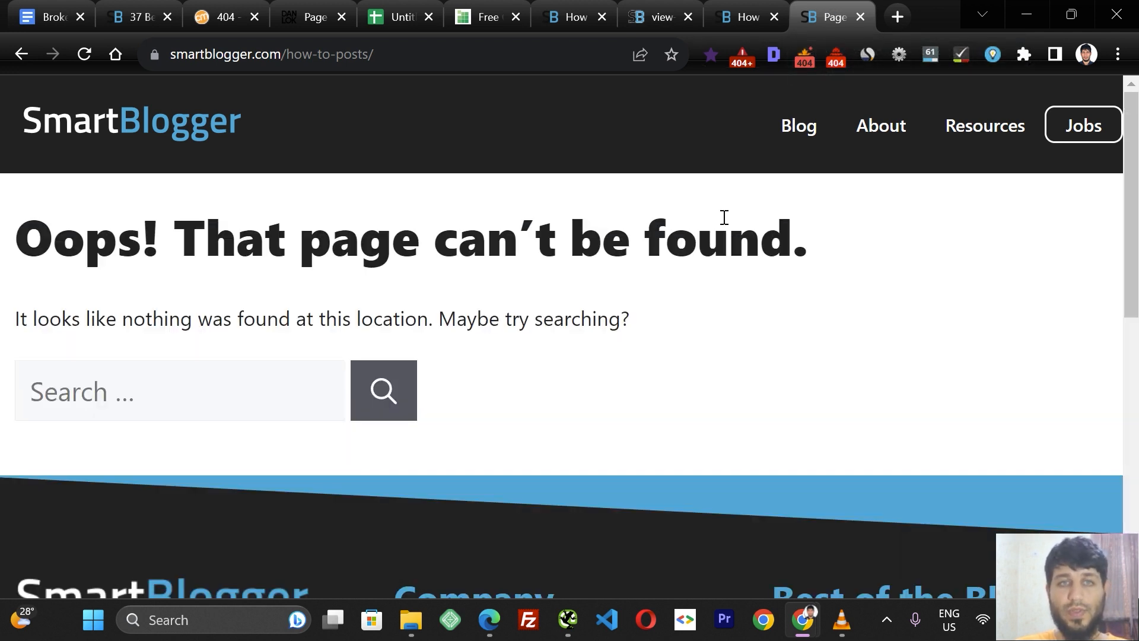
Copy the blog-stuck source URL from the how-to-posts inlinks in Screaming Frog.
mouse_move(802, 623)
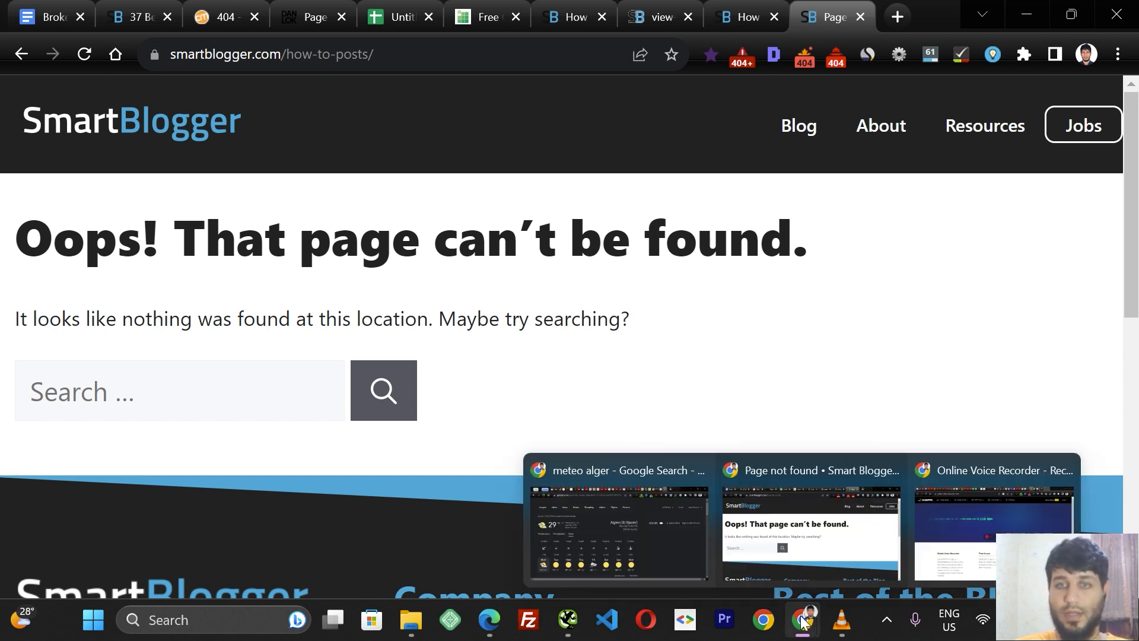
left_click(568, 619)
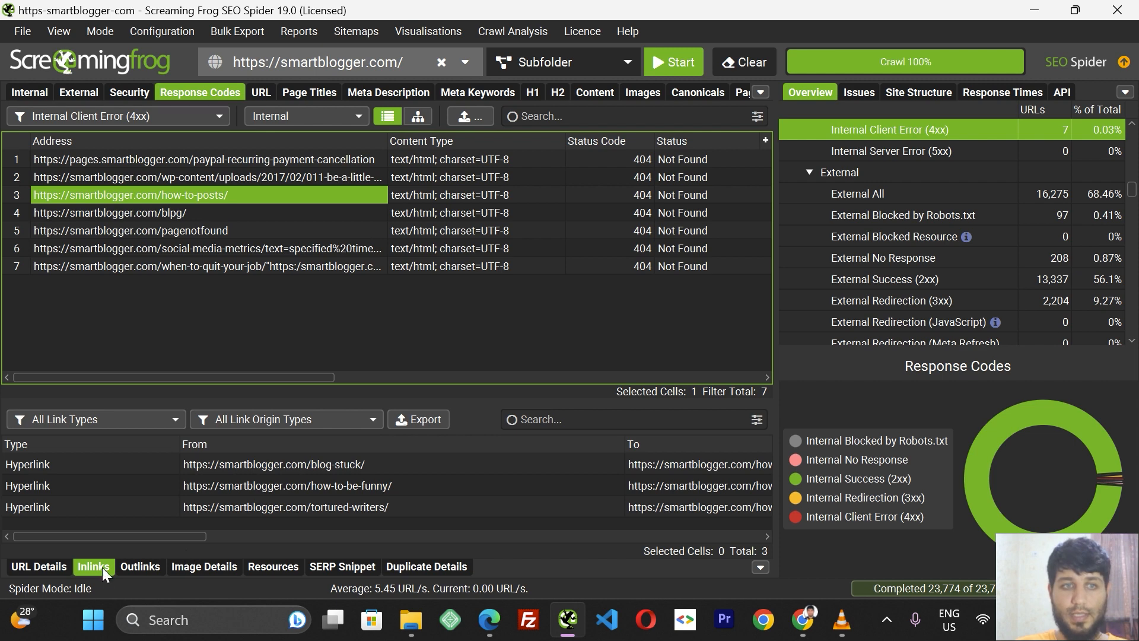
right_click(308, 465)
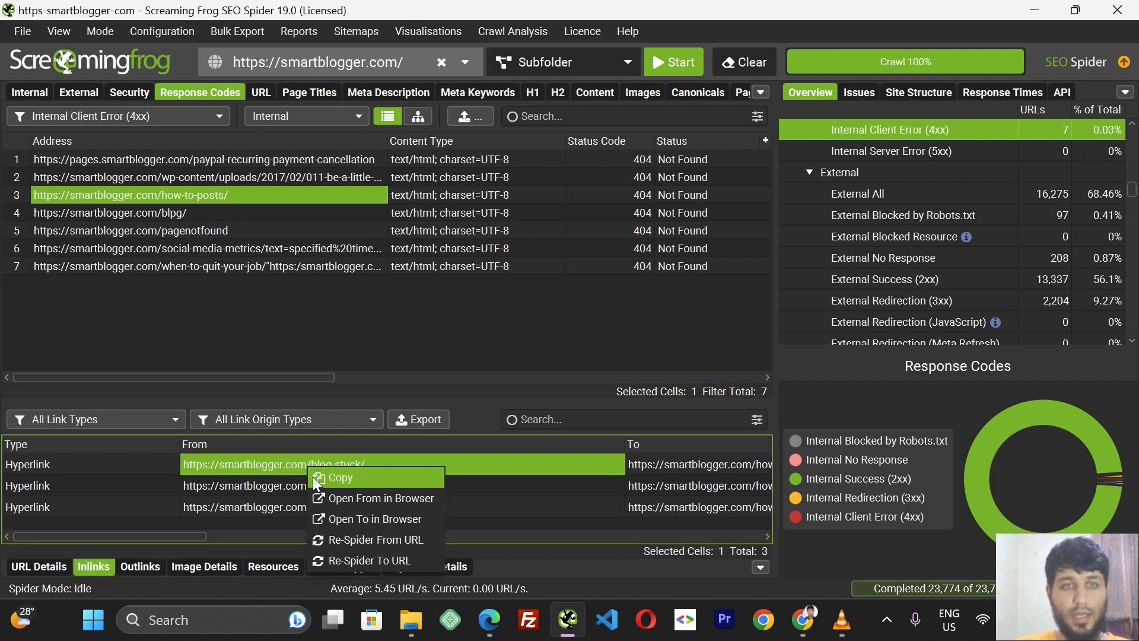
left_click(332, 477)
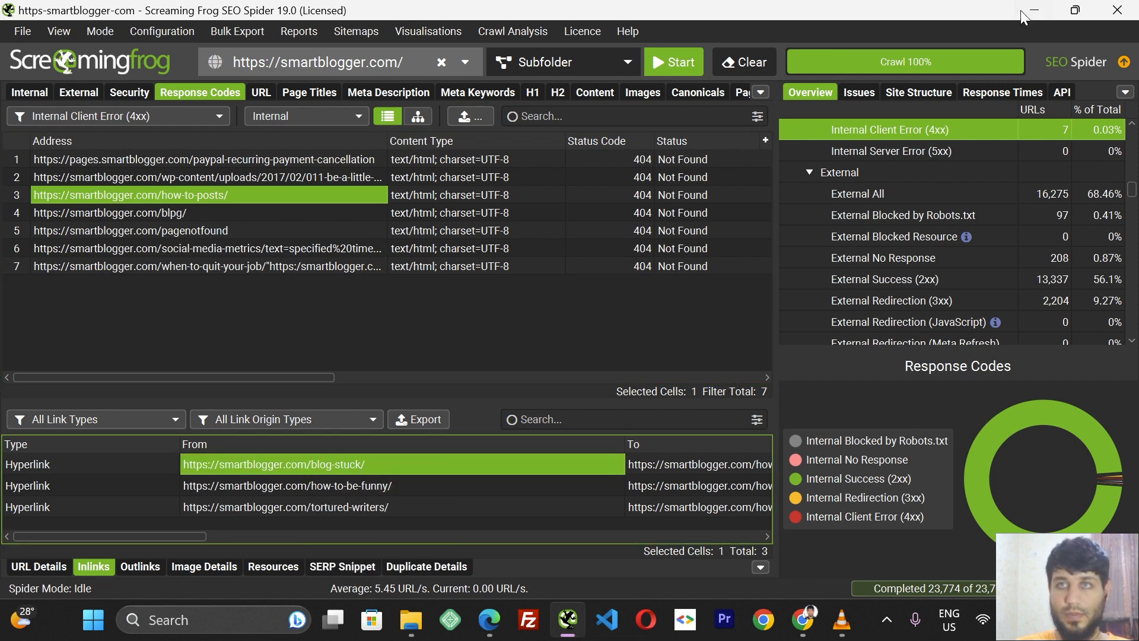
Open smartblogger.com/blog-stuck/ in a new tab and open the developer tools on it.
left_click(1033, 10)
left_click(902, 15)
key("ctrl+v")
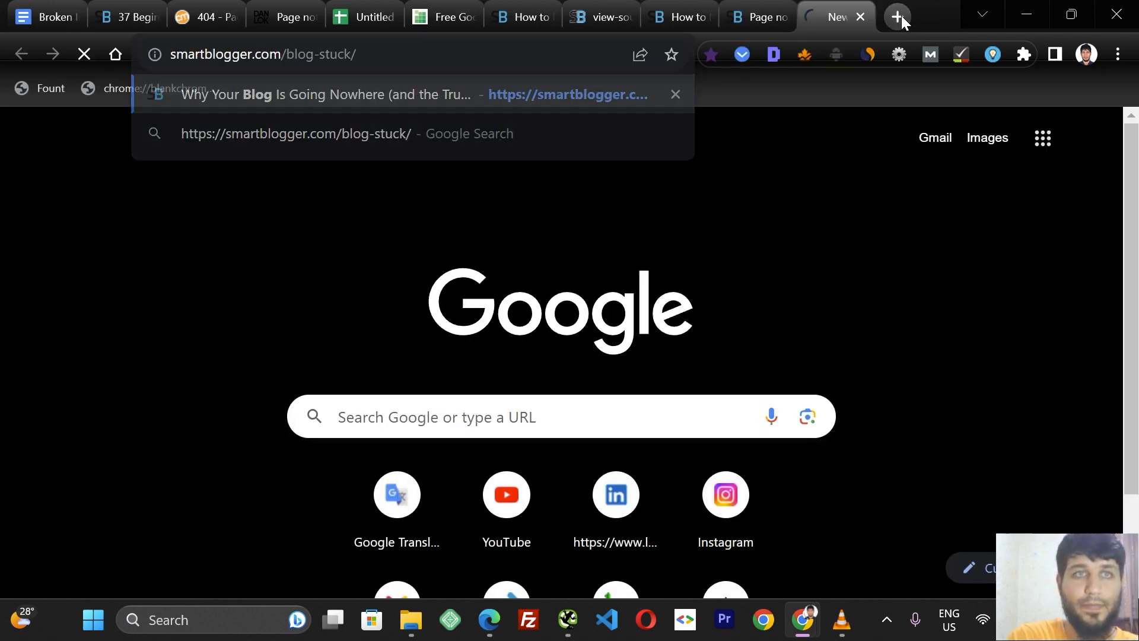
key("Return")
right_click(611, 192)
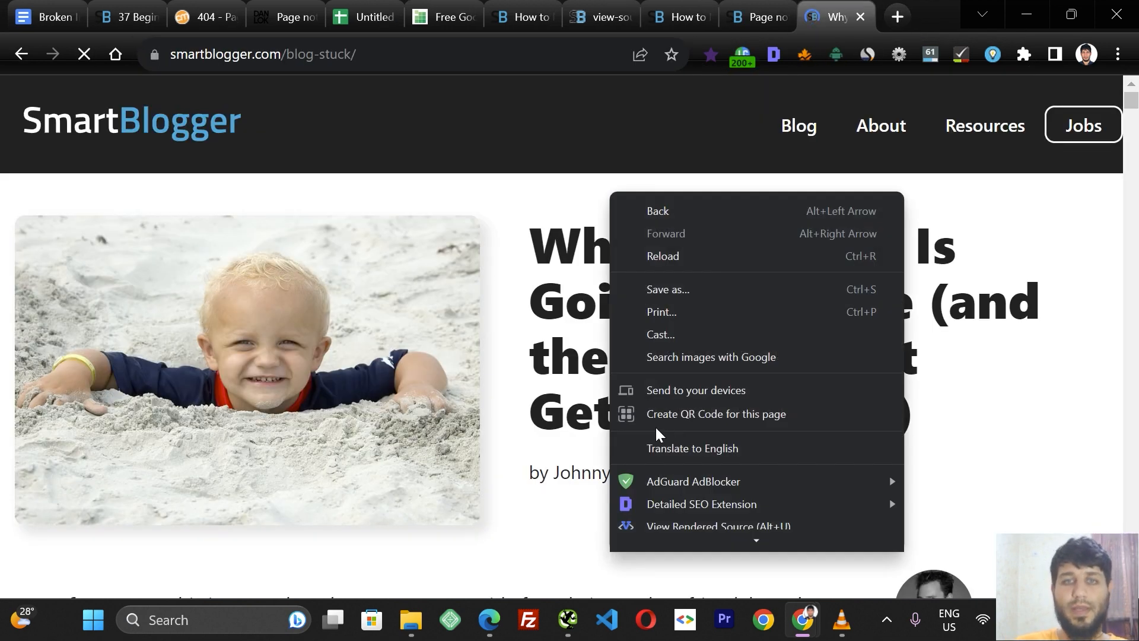
left_click(674, 536)
Cut the how-to-posts URL and search the blog-stuck page's Elements panel for it.
left_click(767, 13)
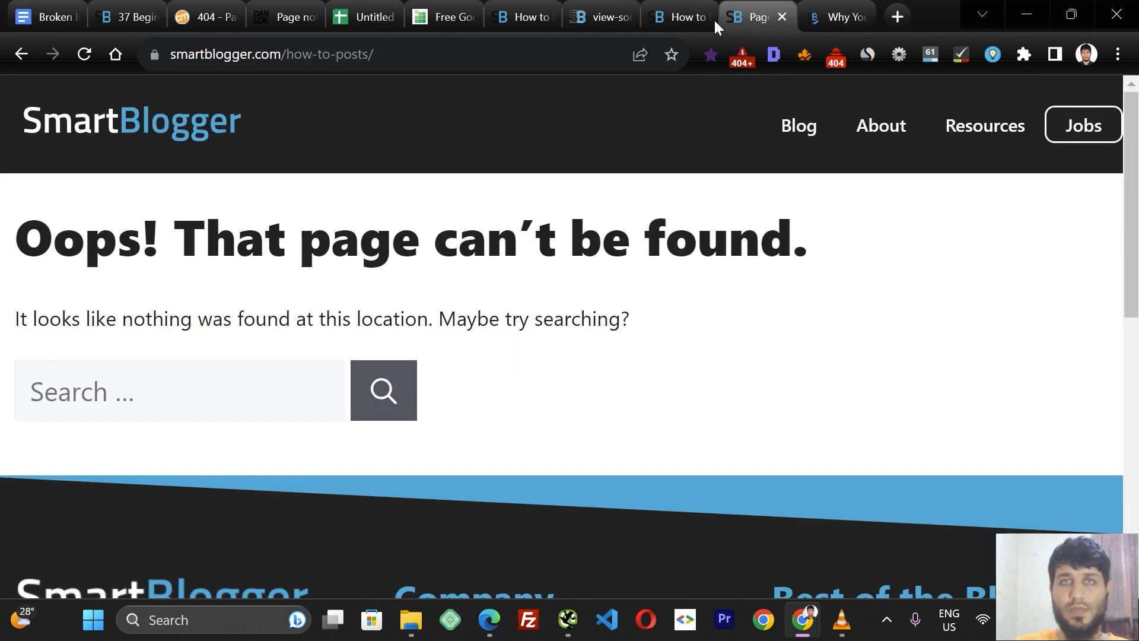
left_click(415, 56)
key("ctrl+x")
left_click(844, 27)
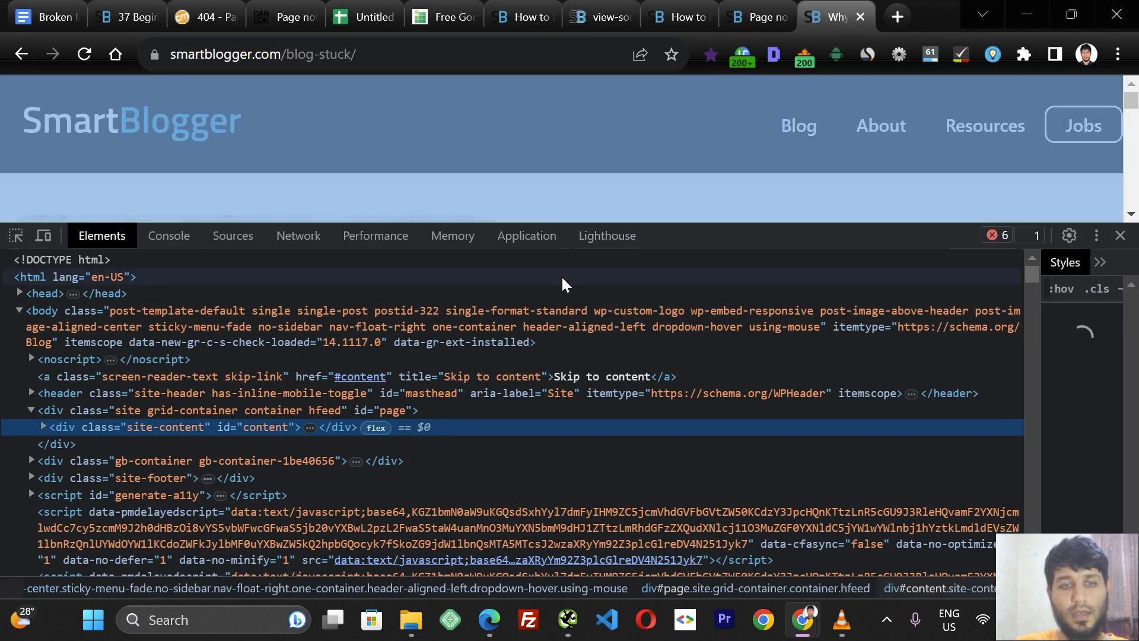
key("ctrl+f")
key("ctrl+v")
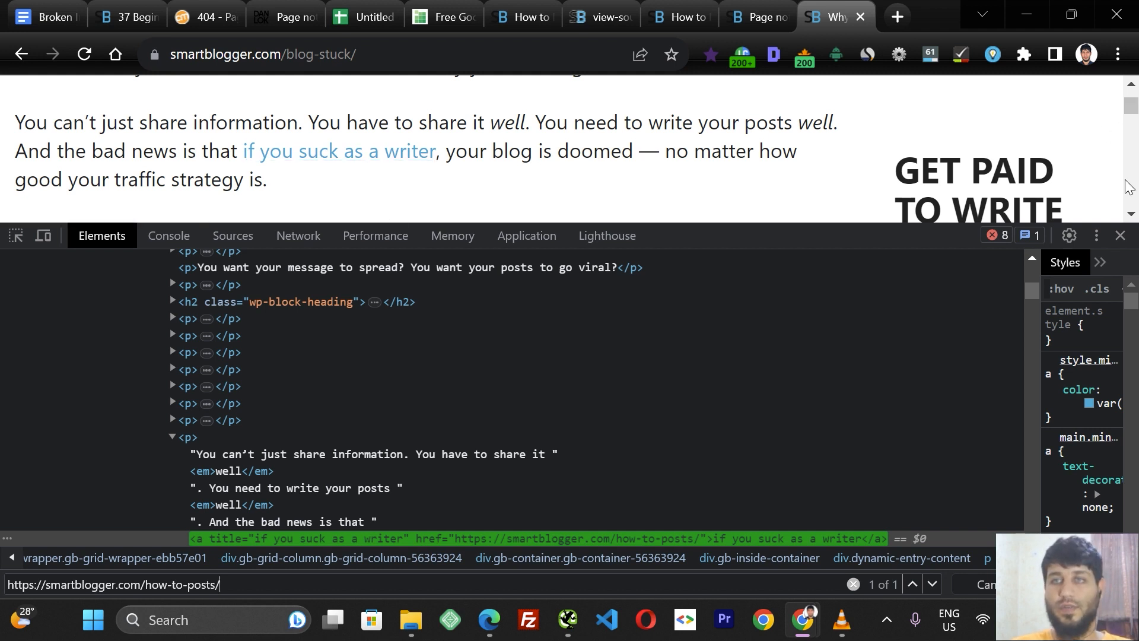
Follow the "if you suck as a writer" link to check where it leads, then close that tab.
left_click(1131, 214)
left_click(1130, 85)
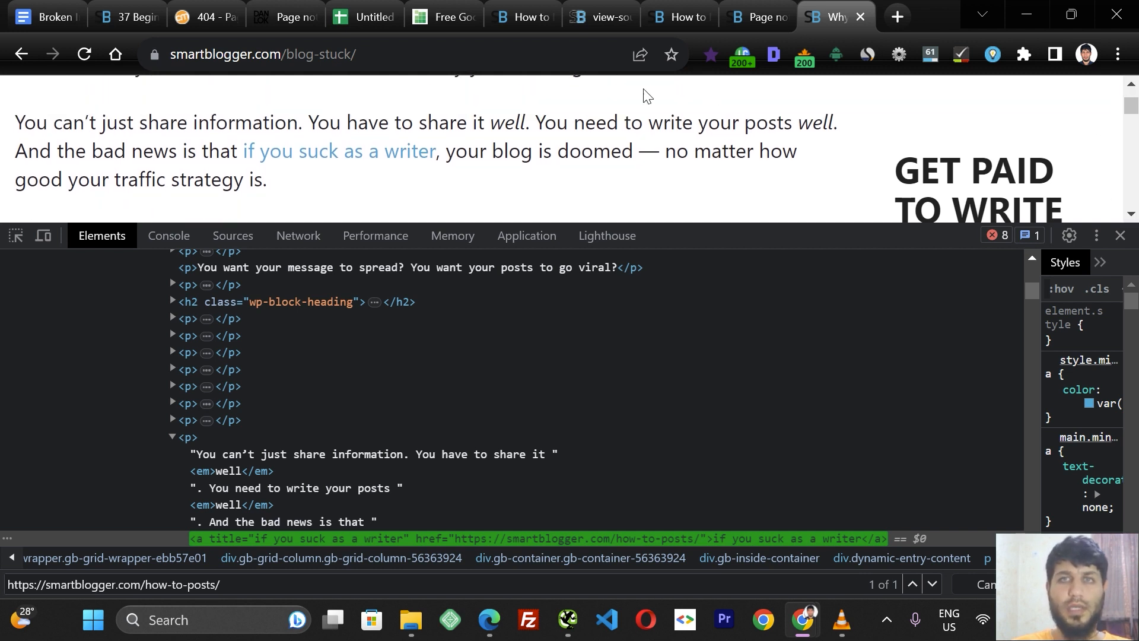
left_click(318, 160, "ctrl")
left_click(833, 8)
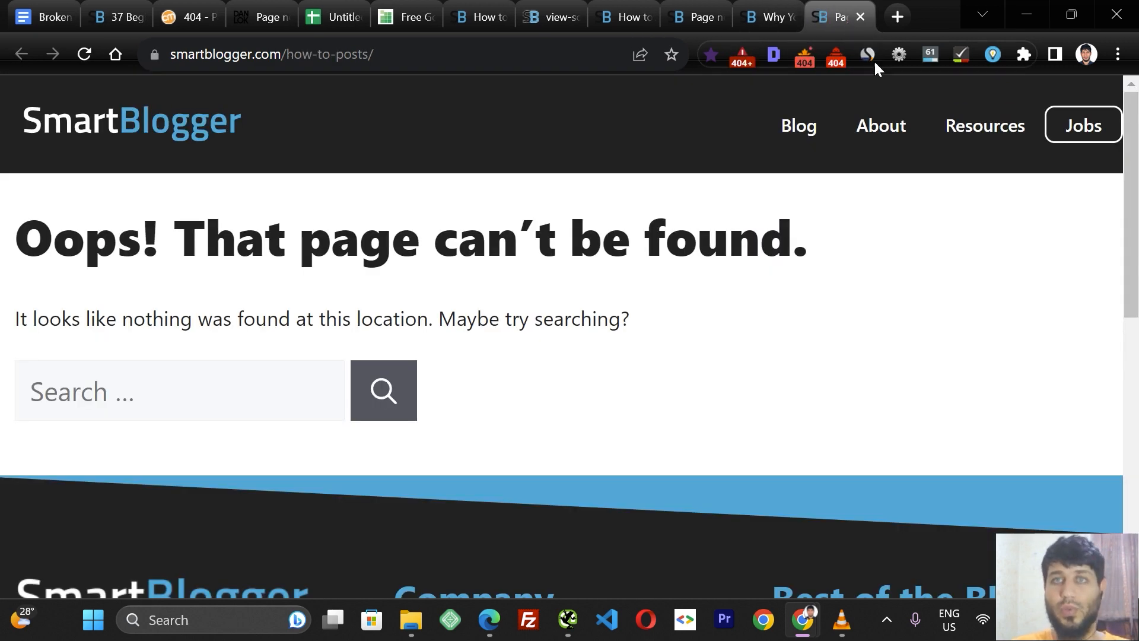
left_click(860, 18)
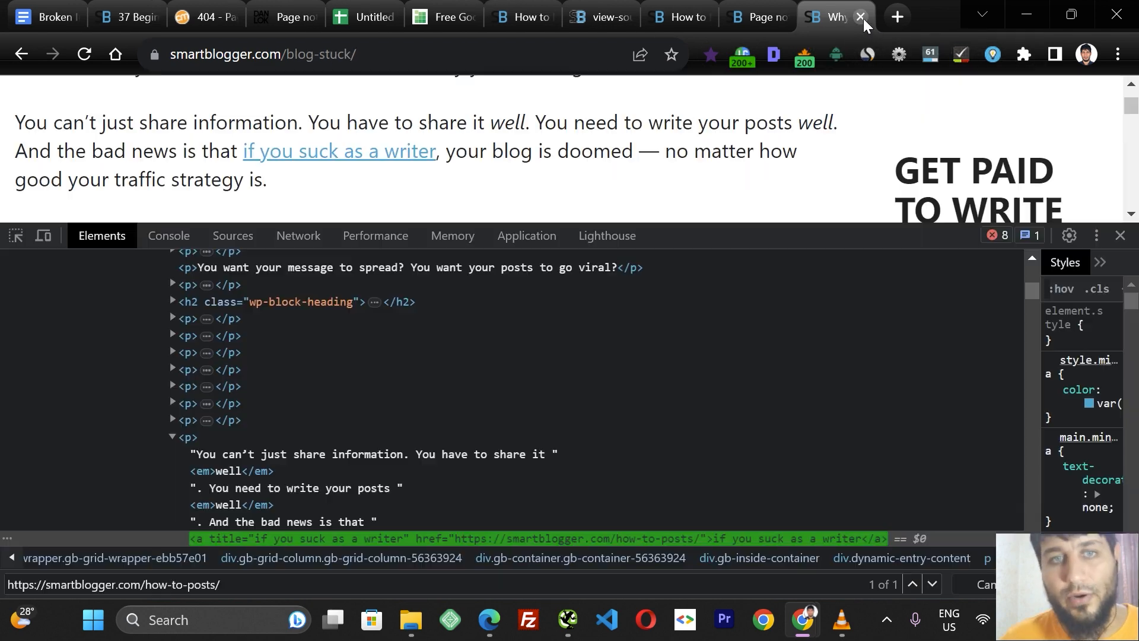
Switch the Screaming Frog error filter between Internal & External, External, and back to Internal.
left_click(570, 623)
left_click(488, 330)
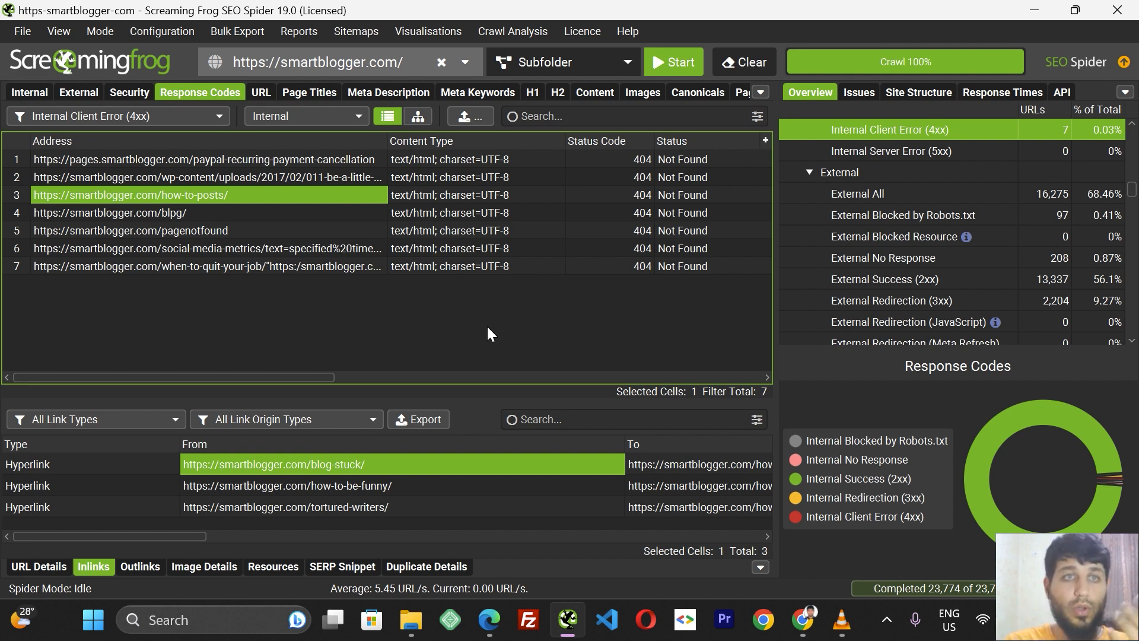
left_click(323, 116)
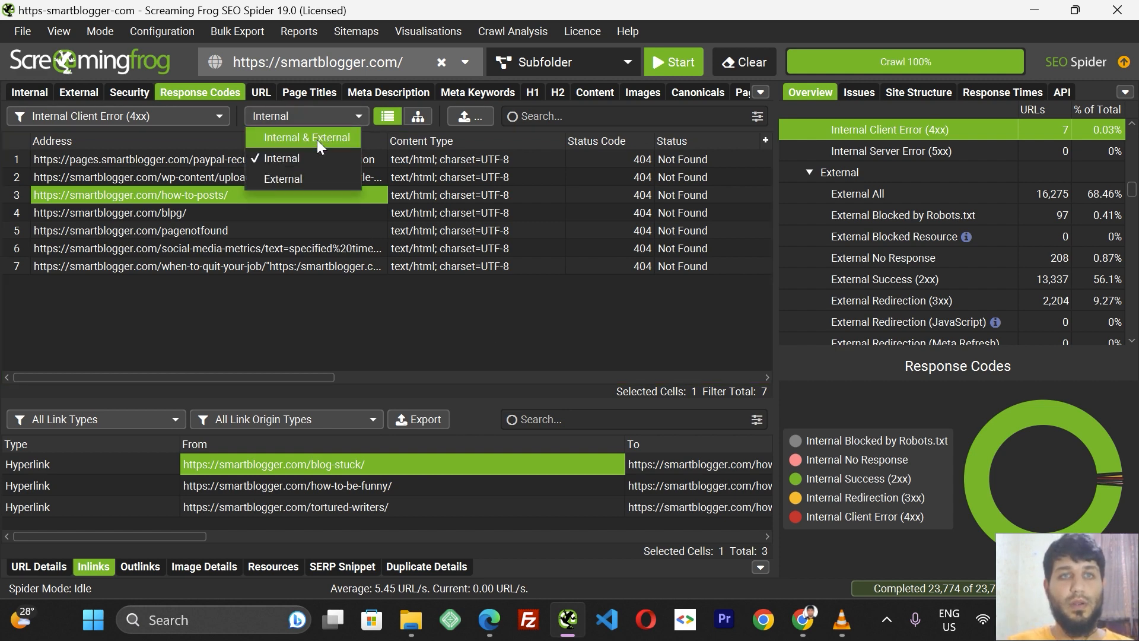
left_click(317, 140)
left_click(320, 116)
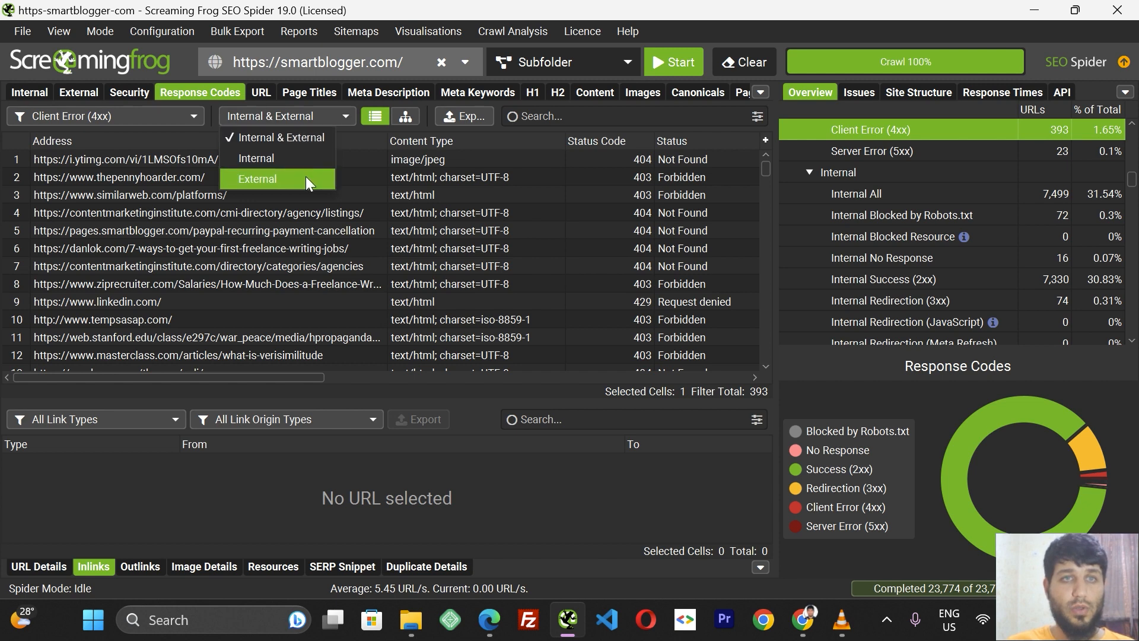
left_click(304, 176)
left_click(313, 121)
left_click(312, 155)
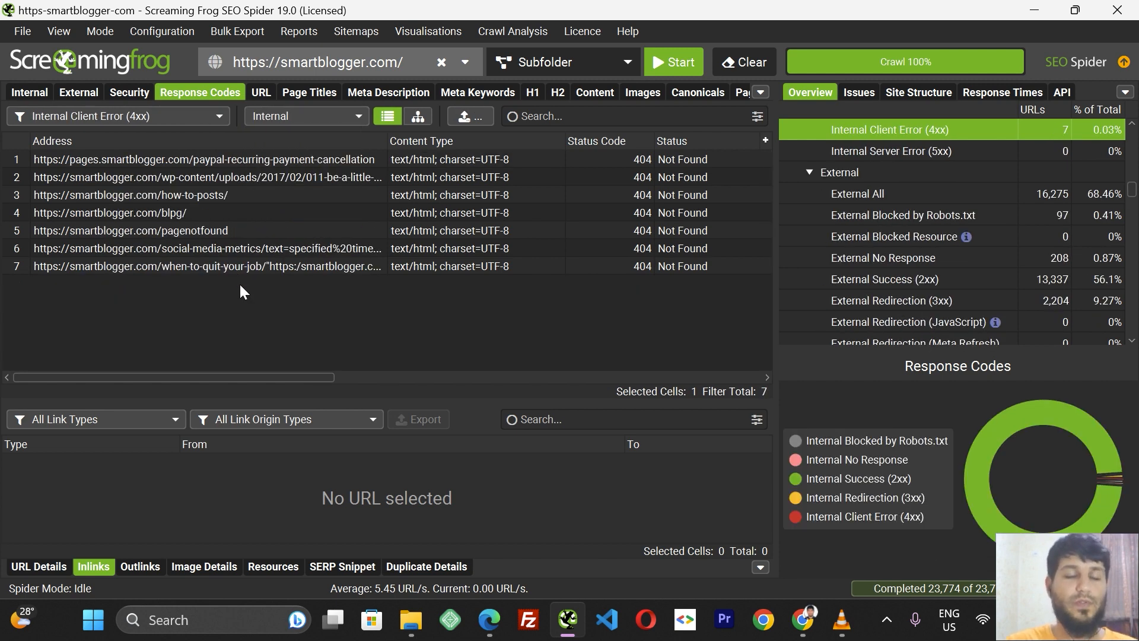
Export the inlinks of all seven internal 404 URLs as inlinks.xls in C:\Users\LEGION, overwriting the existing file.
left_click_drag(255, 159, 294, 304)
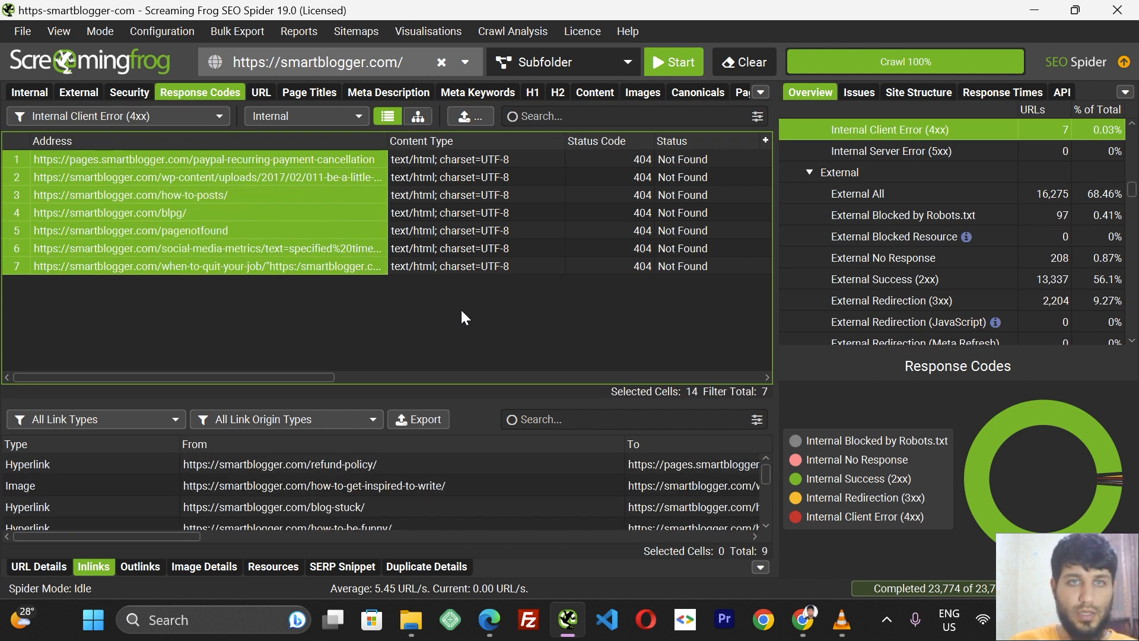
left_click(400, 265)
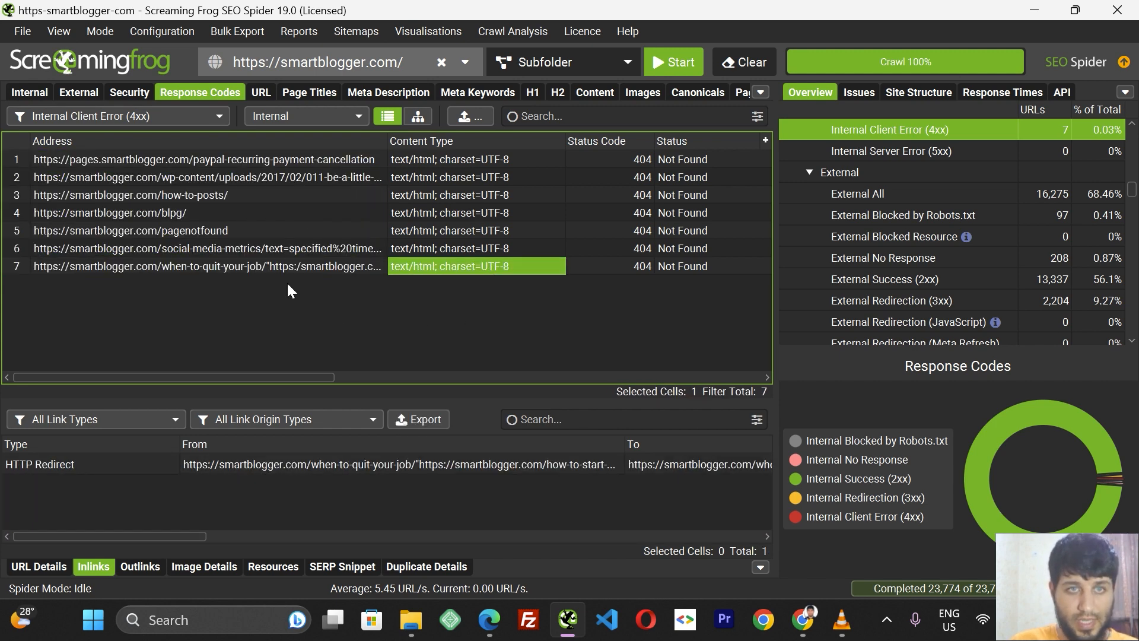
key("ctrl+a")
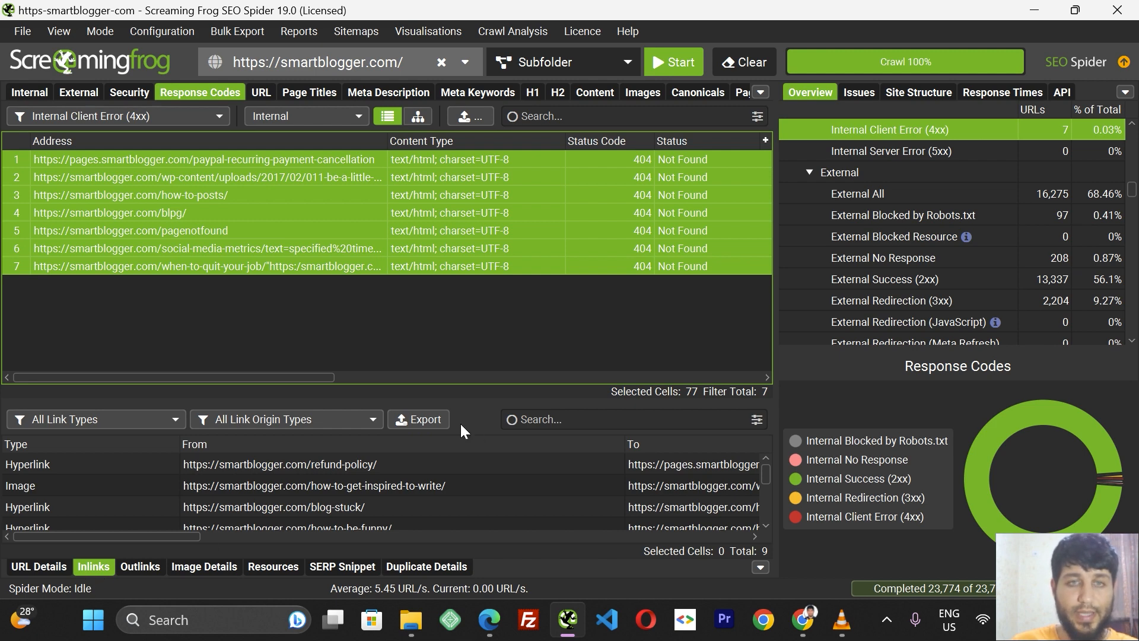
left_click(426, 420)
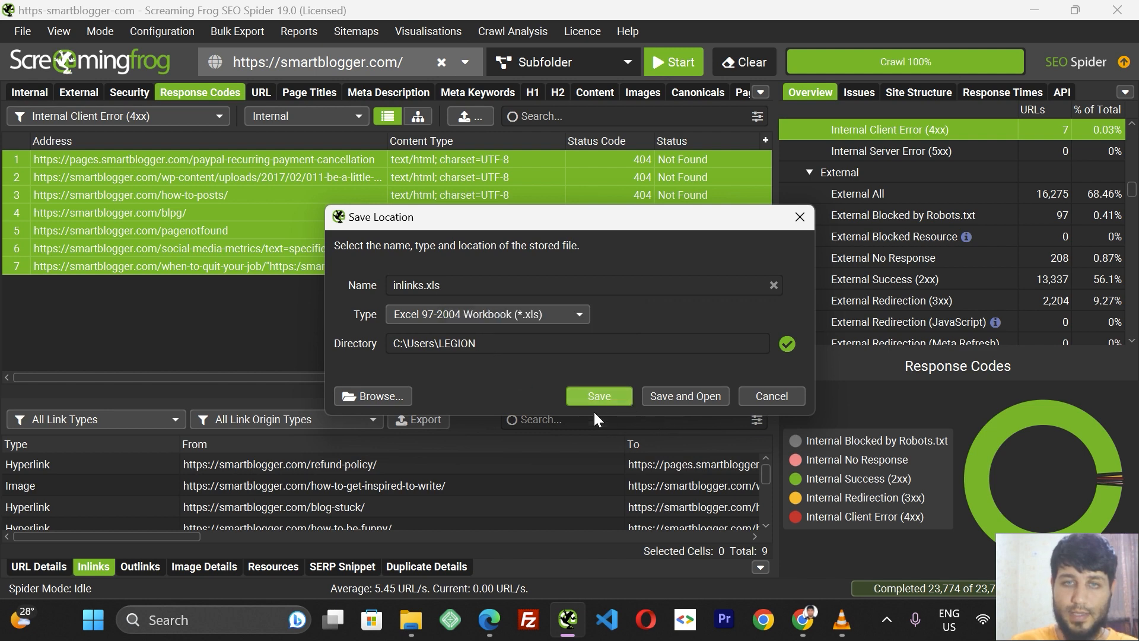
left_click(587, 396)
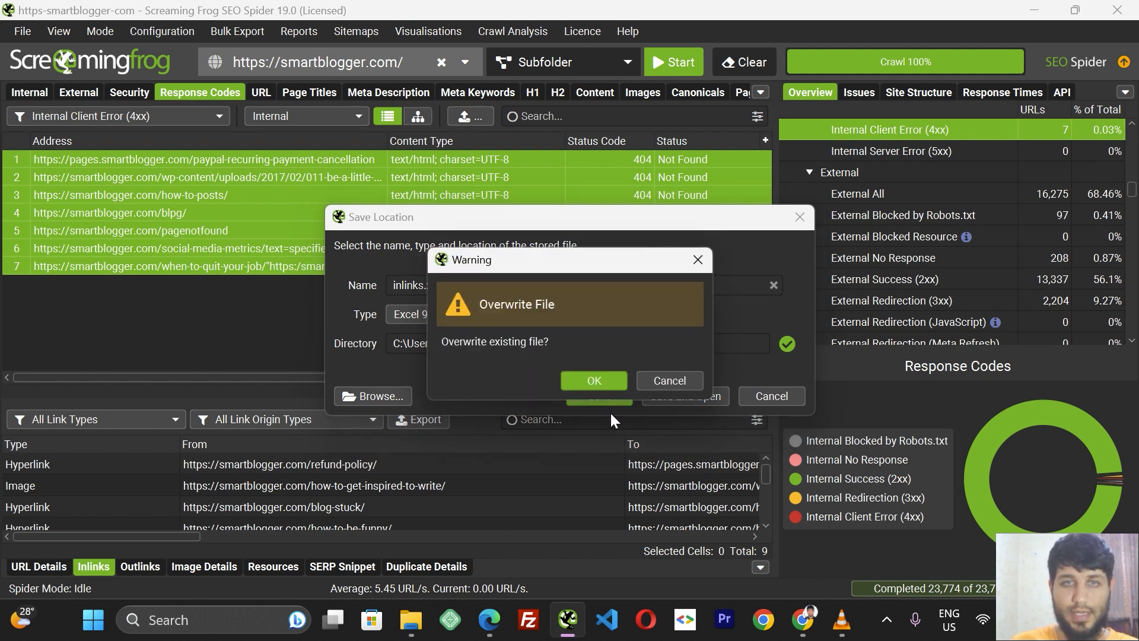
left_click(592, 383)
Open the exported inlinks.xls, widen its columns to review the source and target links, then close it.
mouse_move(408, 629)
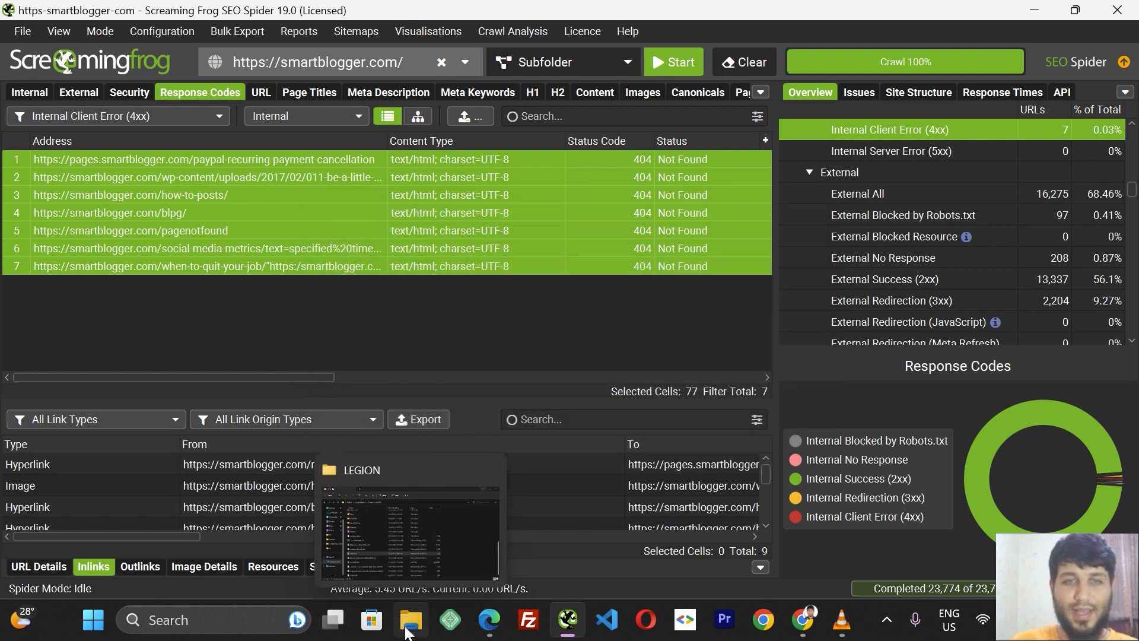
left_click(380, 510)
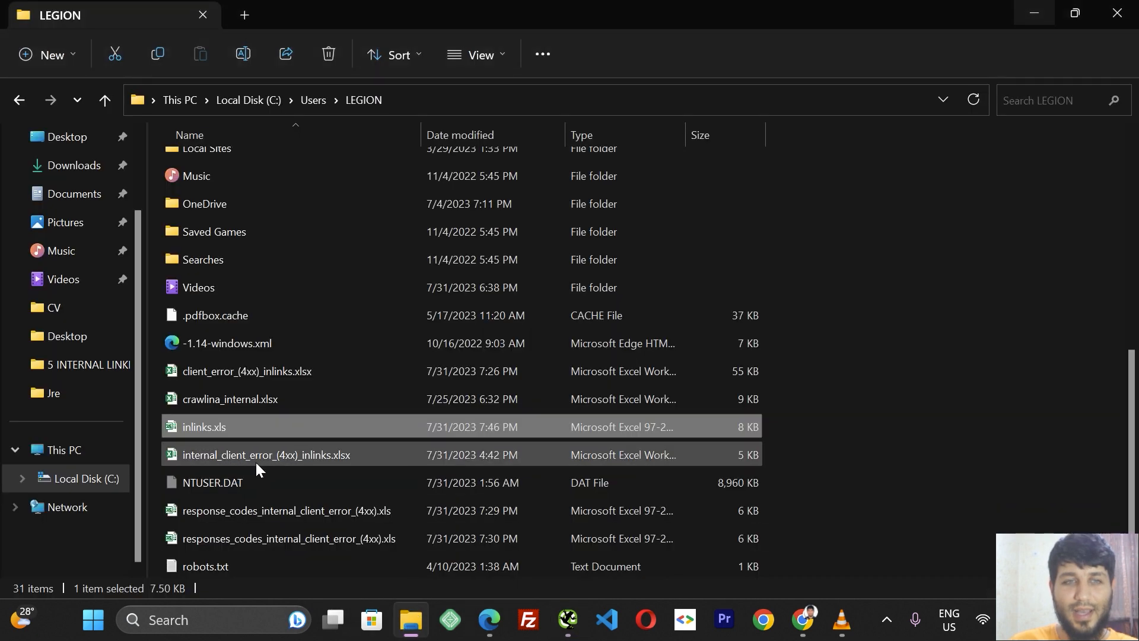
double_click(233, 433)
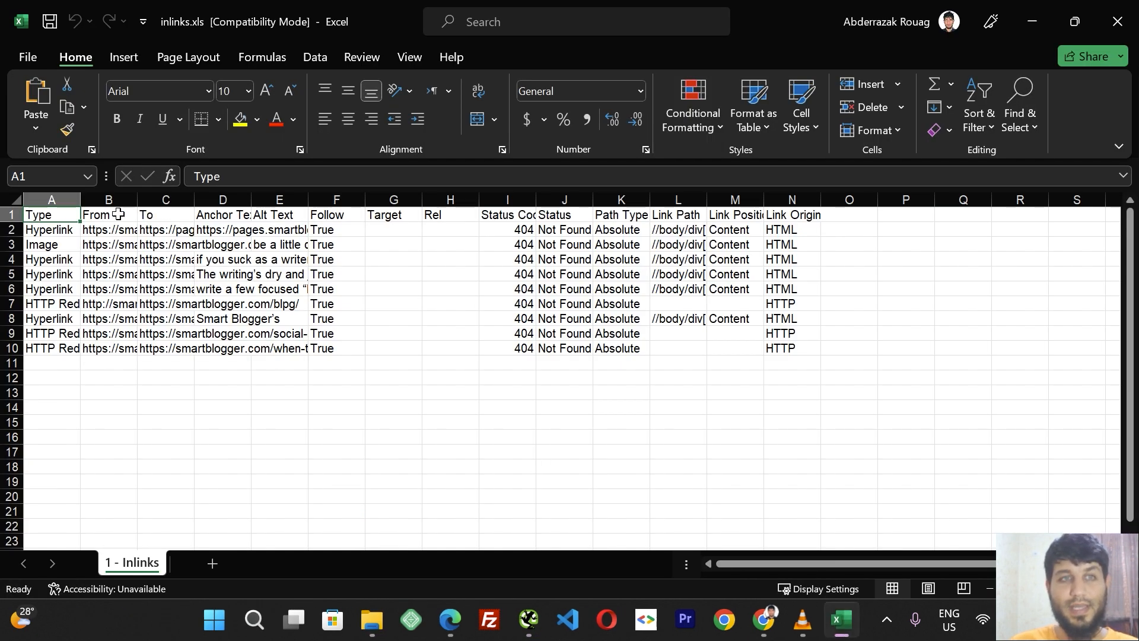
left_click_drag(80, 200, 712, 199)
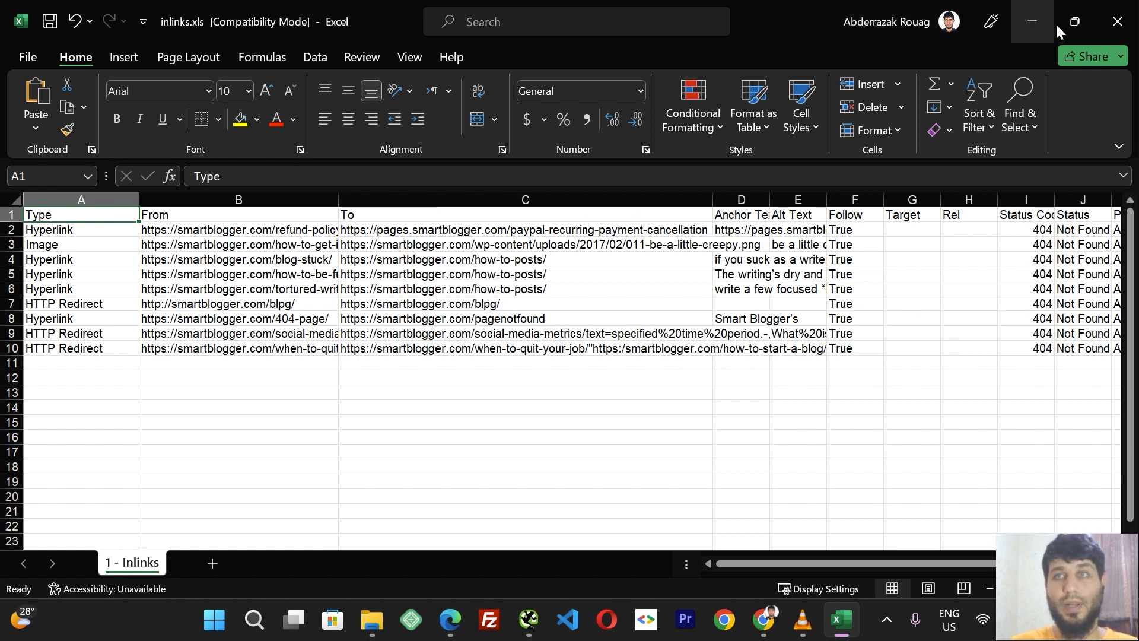
left_click(1107, 23)
Return to the Broken Internal links document and go over the "How to fix them?" checklist items.
left_click(613, 331)
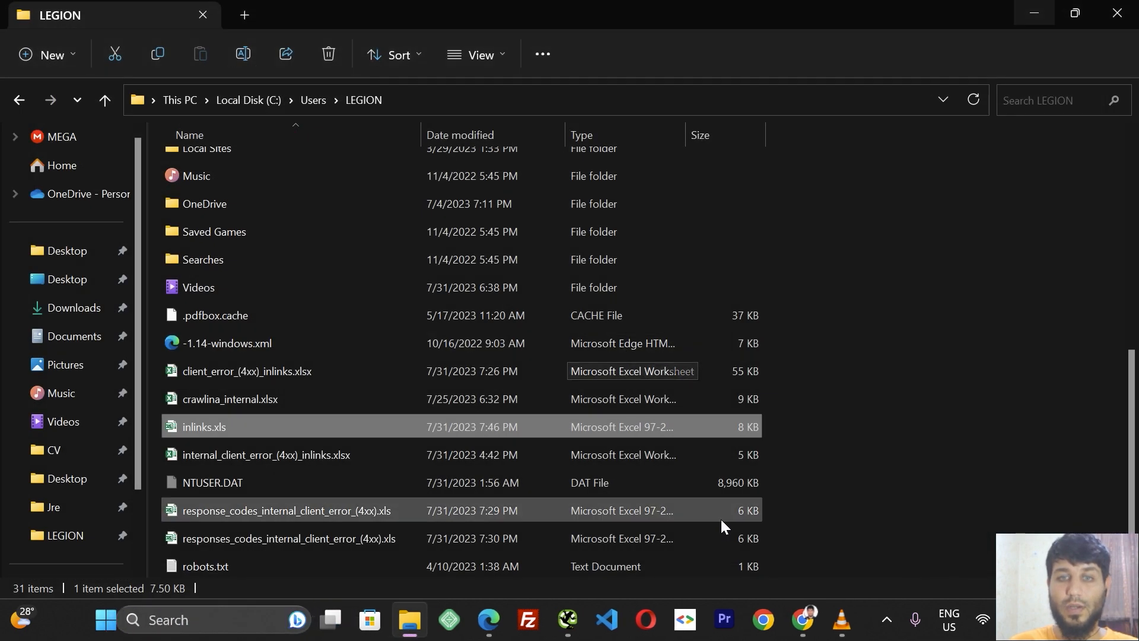
mouse_move(802, 620)
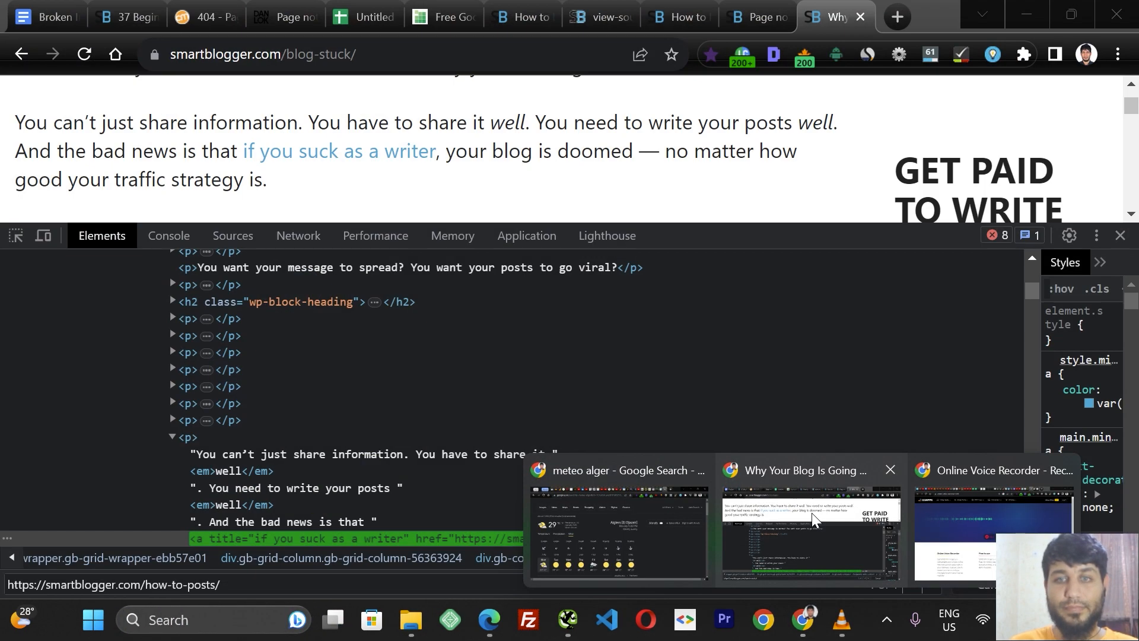
left_click(812, 513)
left_click(57, 6)
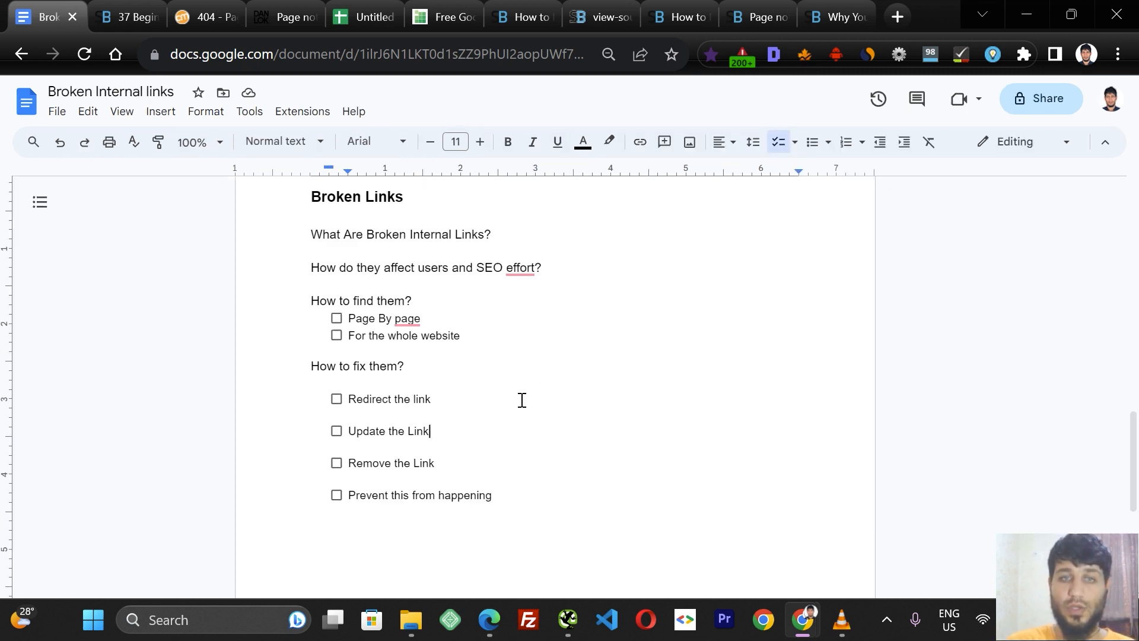
double_click(441, 398)
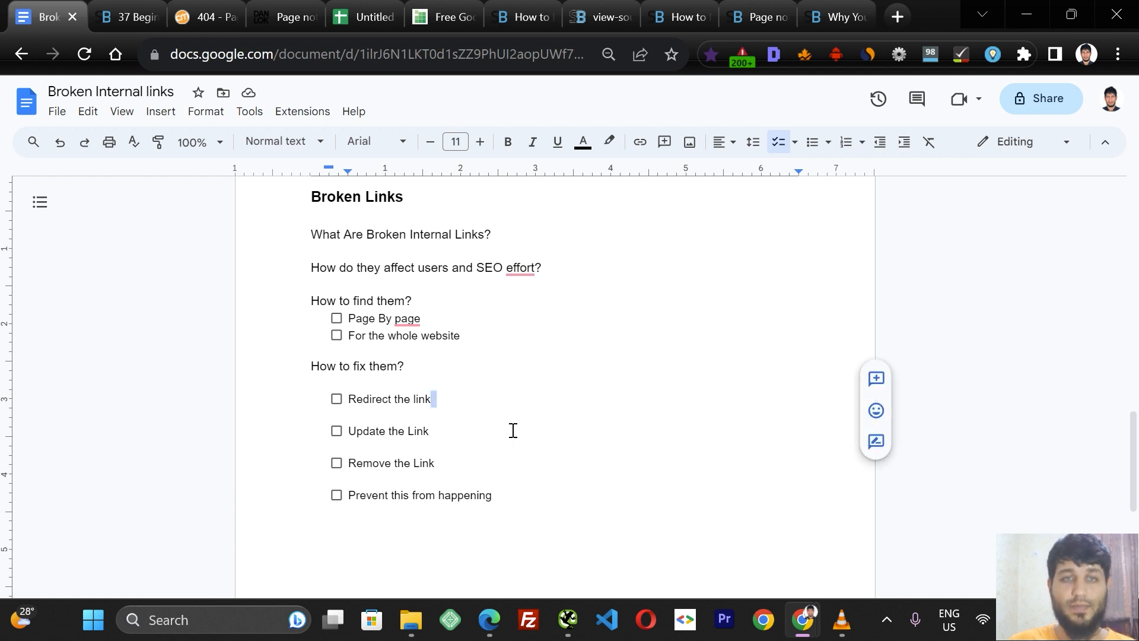
double_click(528, 418)
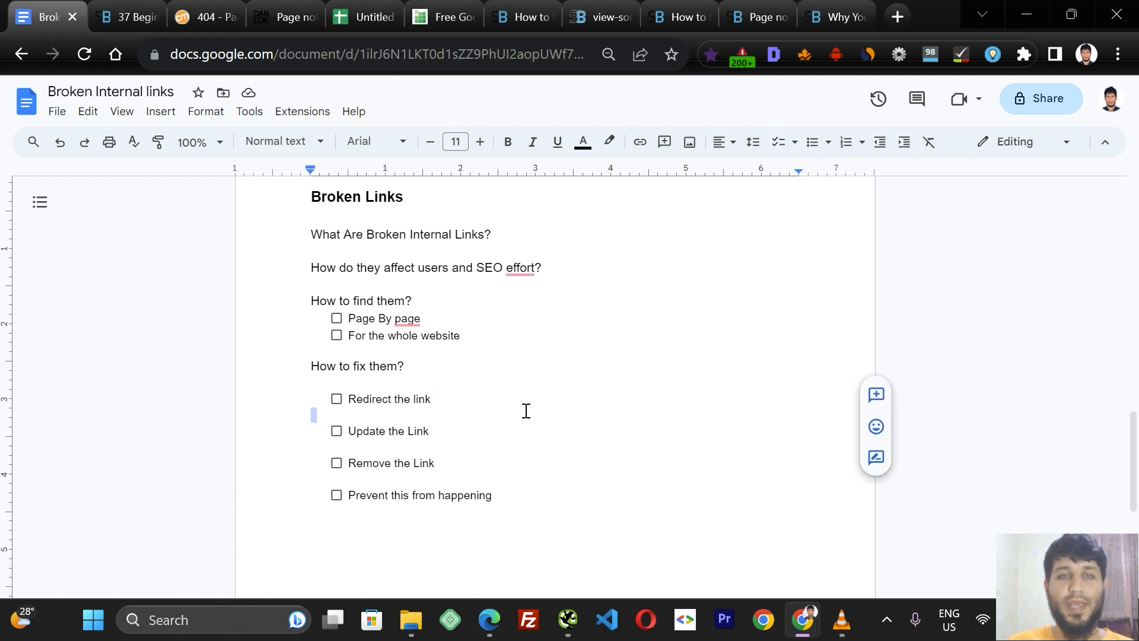
left_click(525, 409)
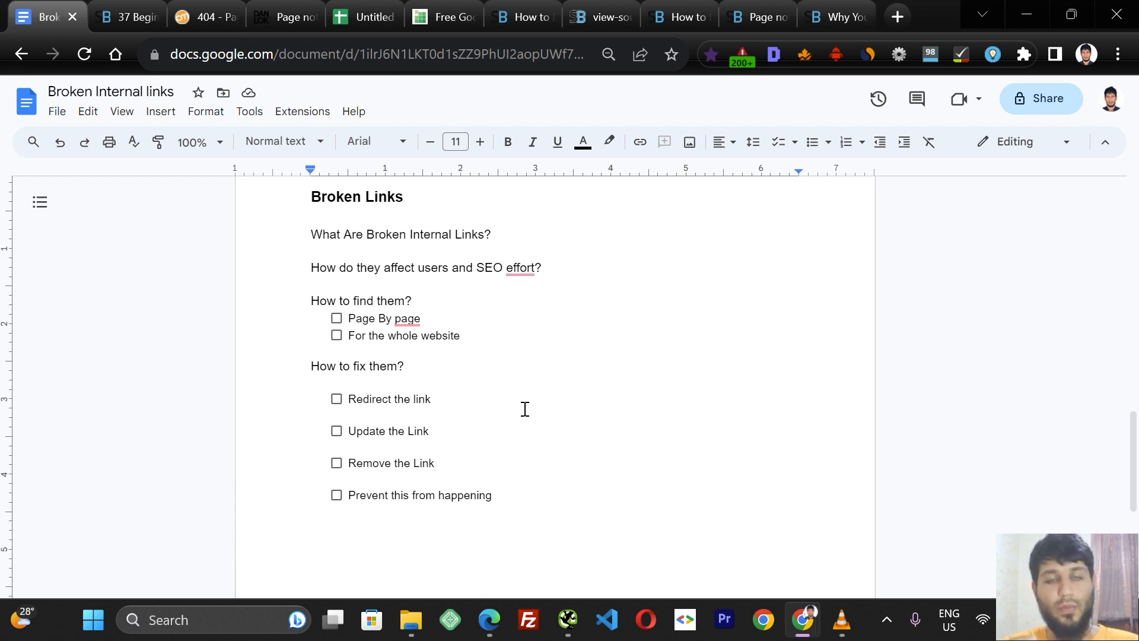
left_click(459, 431)
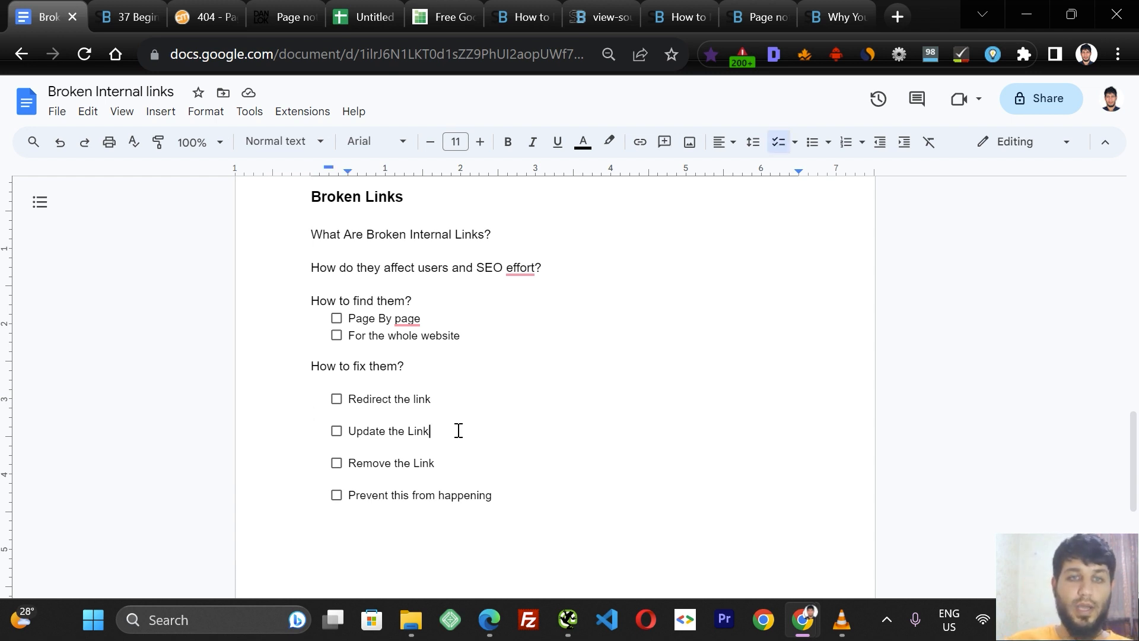
left_click_drag(455, 429, 343, 442)
left_click(482, 439)
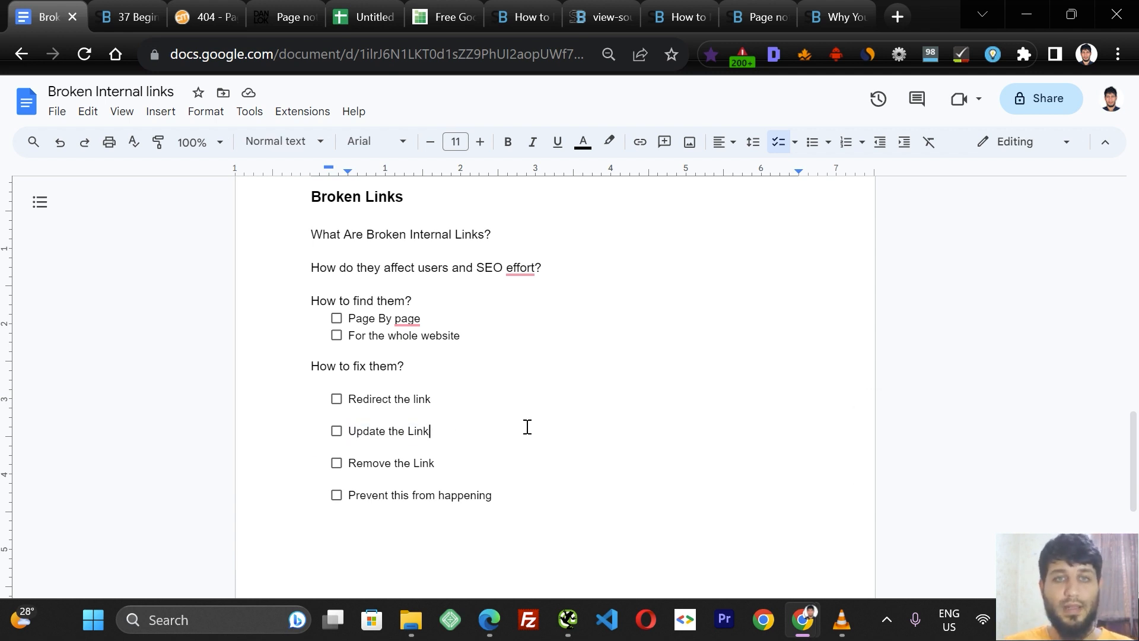
left_click(648, 371)
left_click(537, 534)
key("Return")
key("Return")
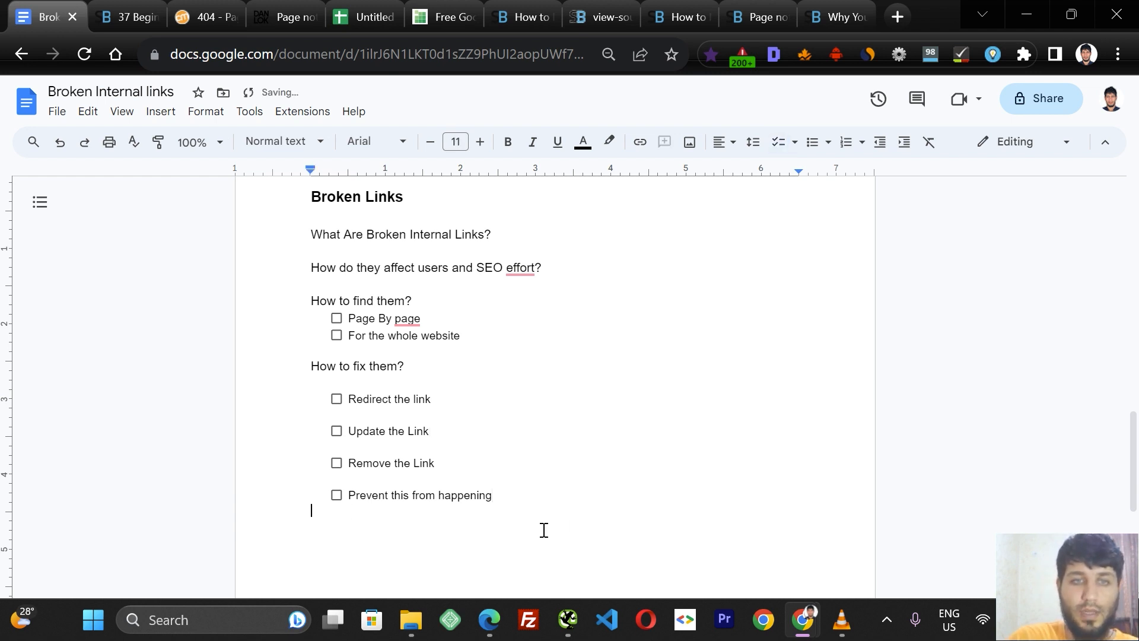
type("www.dzs")
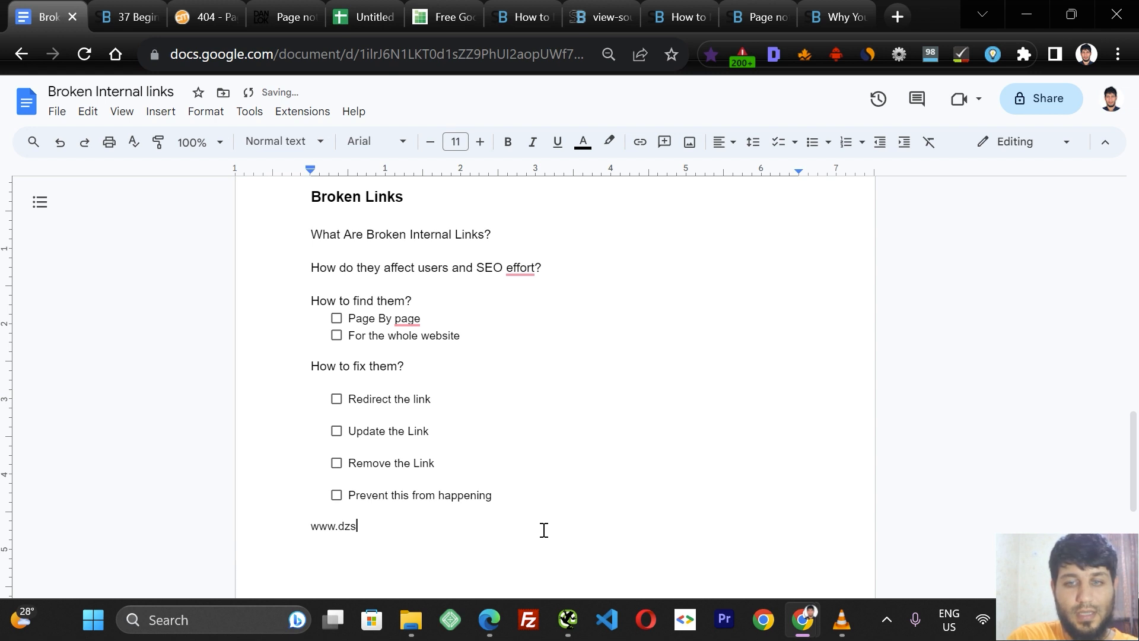
key("BackSpace")
type("s")
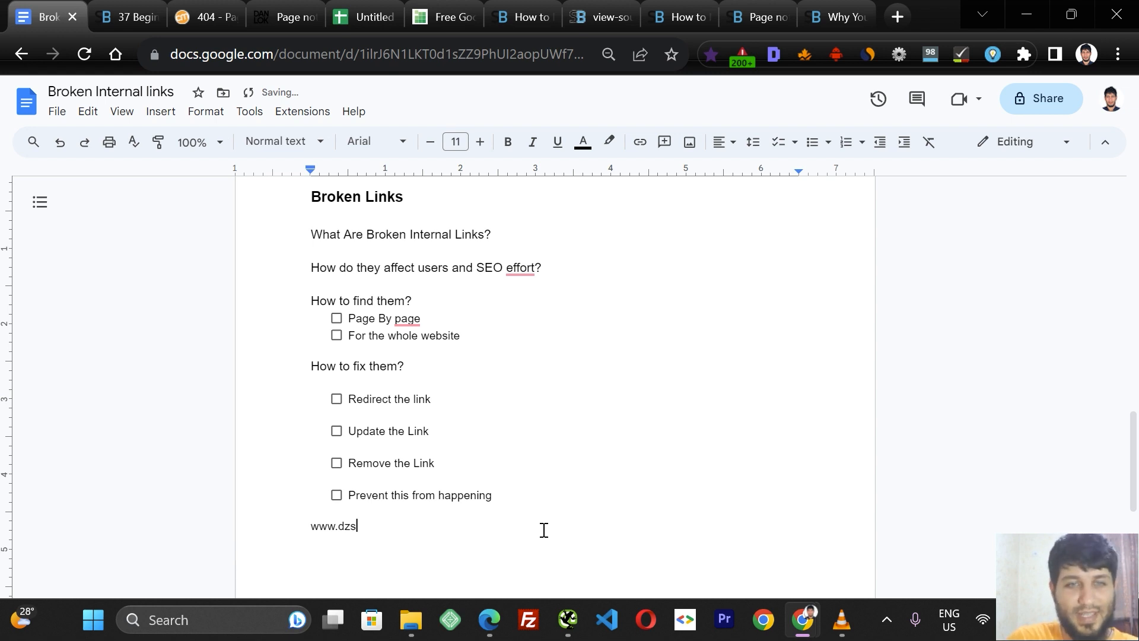
type("web")
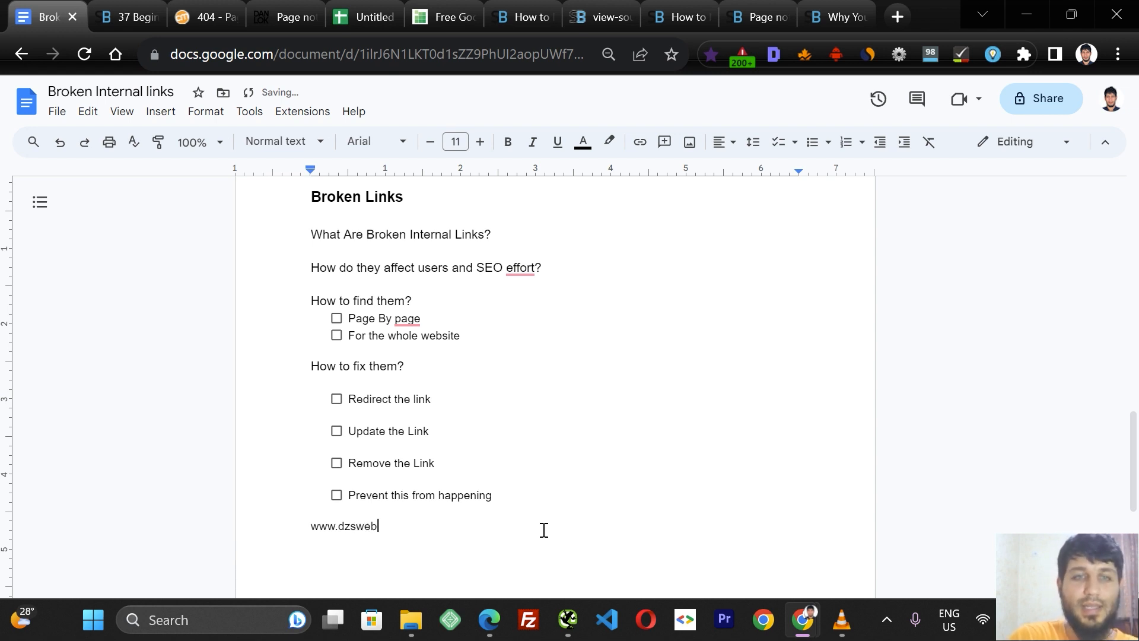
type(".com")
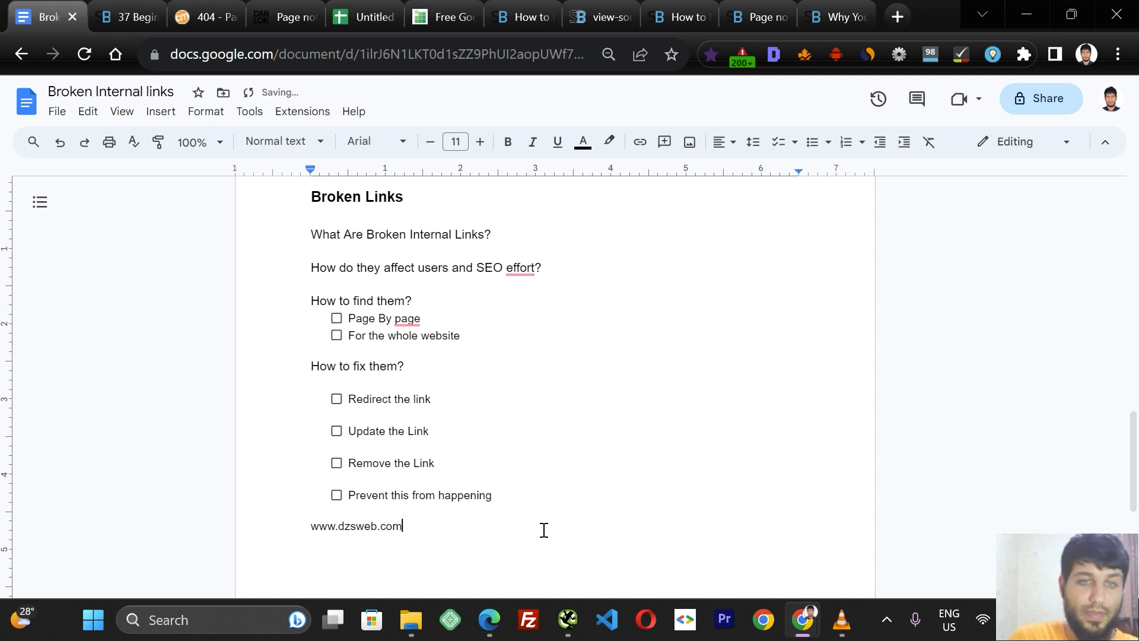
left_click_drag(457, 526, 312, 526)
left_click(444, 537)
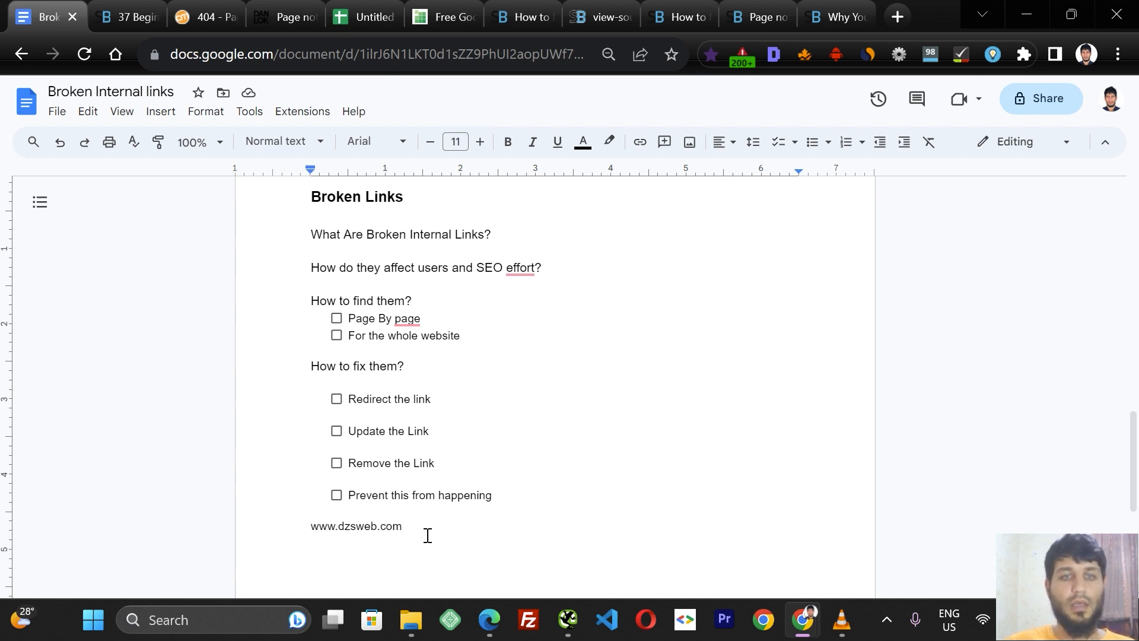
key("BackSpace")
key("BackSpace")
key("BackSpace")
key("BackSpace")
key("BackSpace")
key("BackSpace")
key("BackSpace")
key("BackSpace")
key("BackSpace")
key("BackSpace")
key("BackSpace")
key("BackSpace")
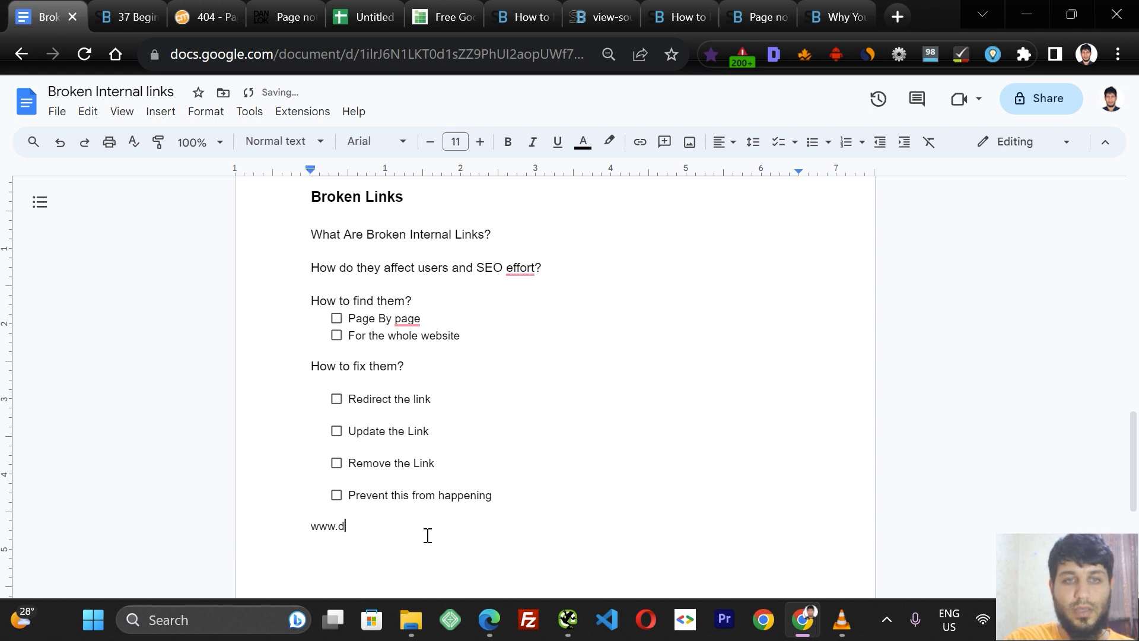
key("BackSpace")
key("BackSpace")
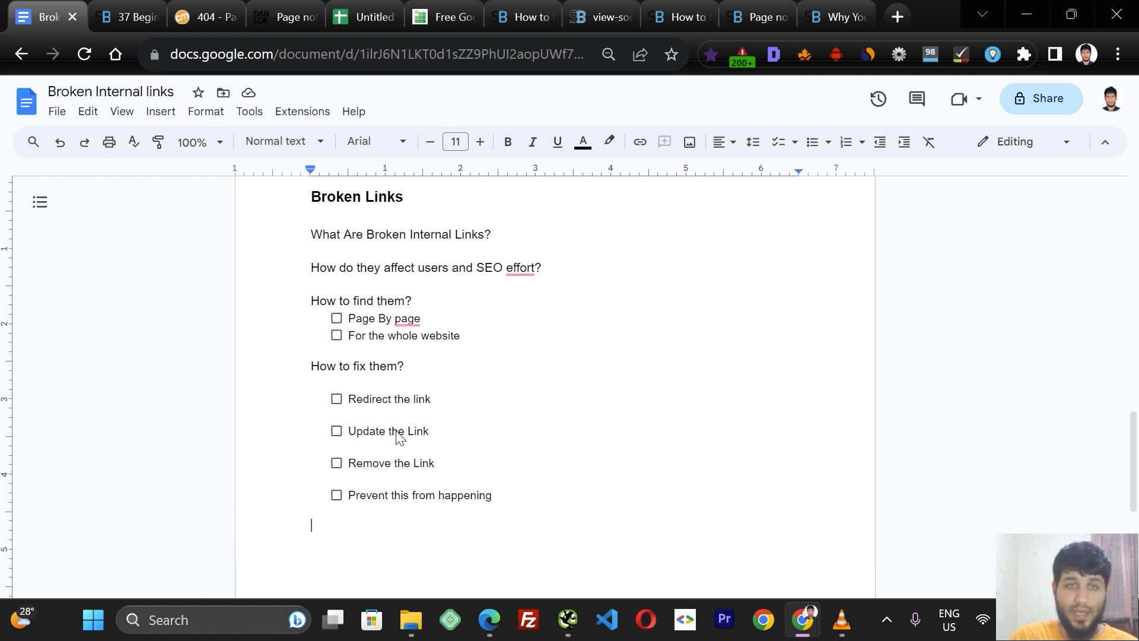
Highlight the "Remove the Link" item in the fix checklist.
left_click(390, 400)
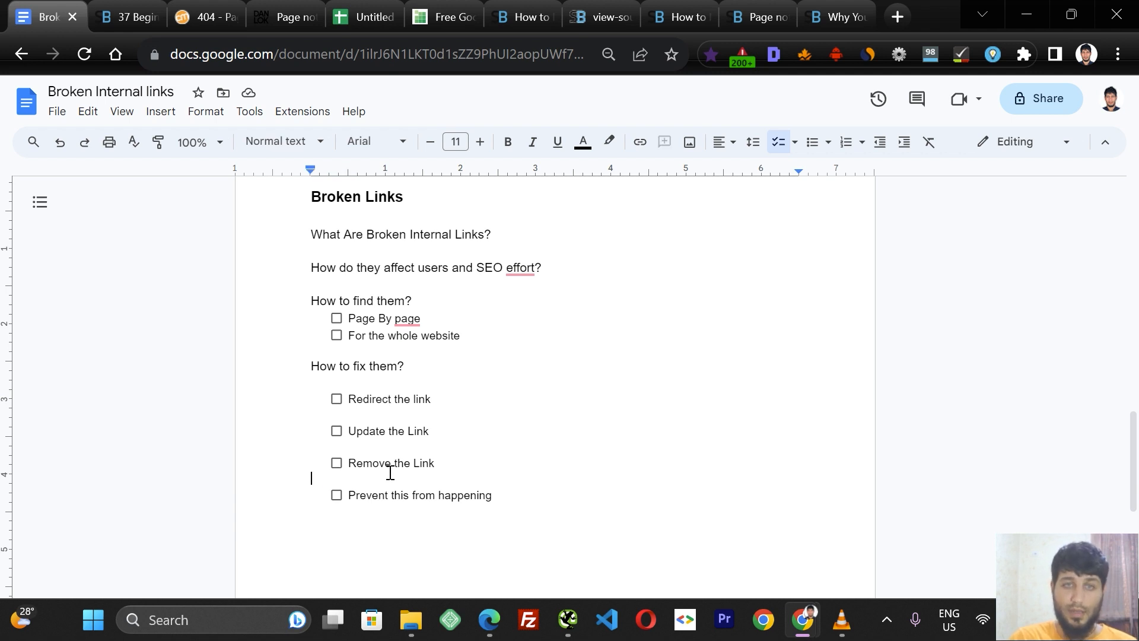
left_click(448, 466)
left_click_drag(445, 467, 350, 468)
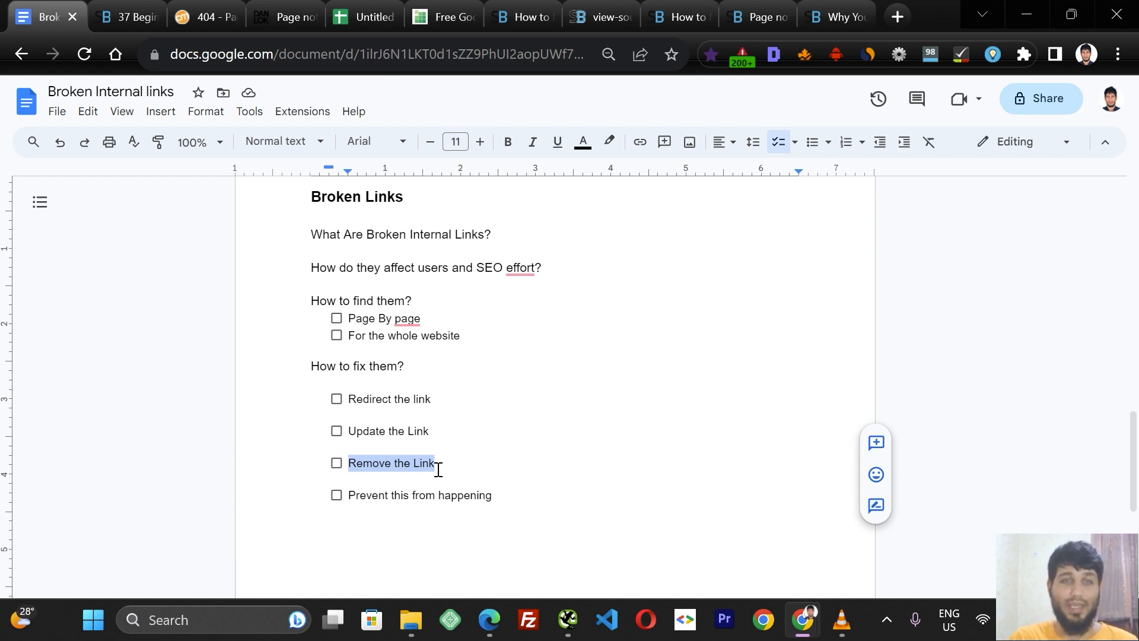
left_click(469, 468)
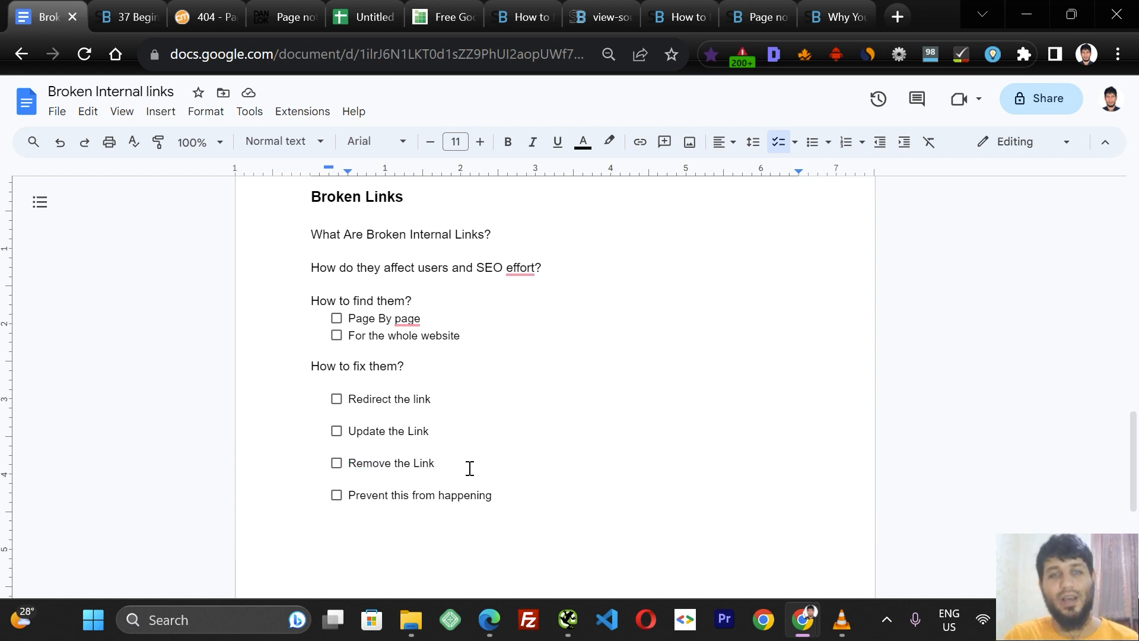